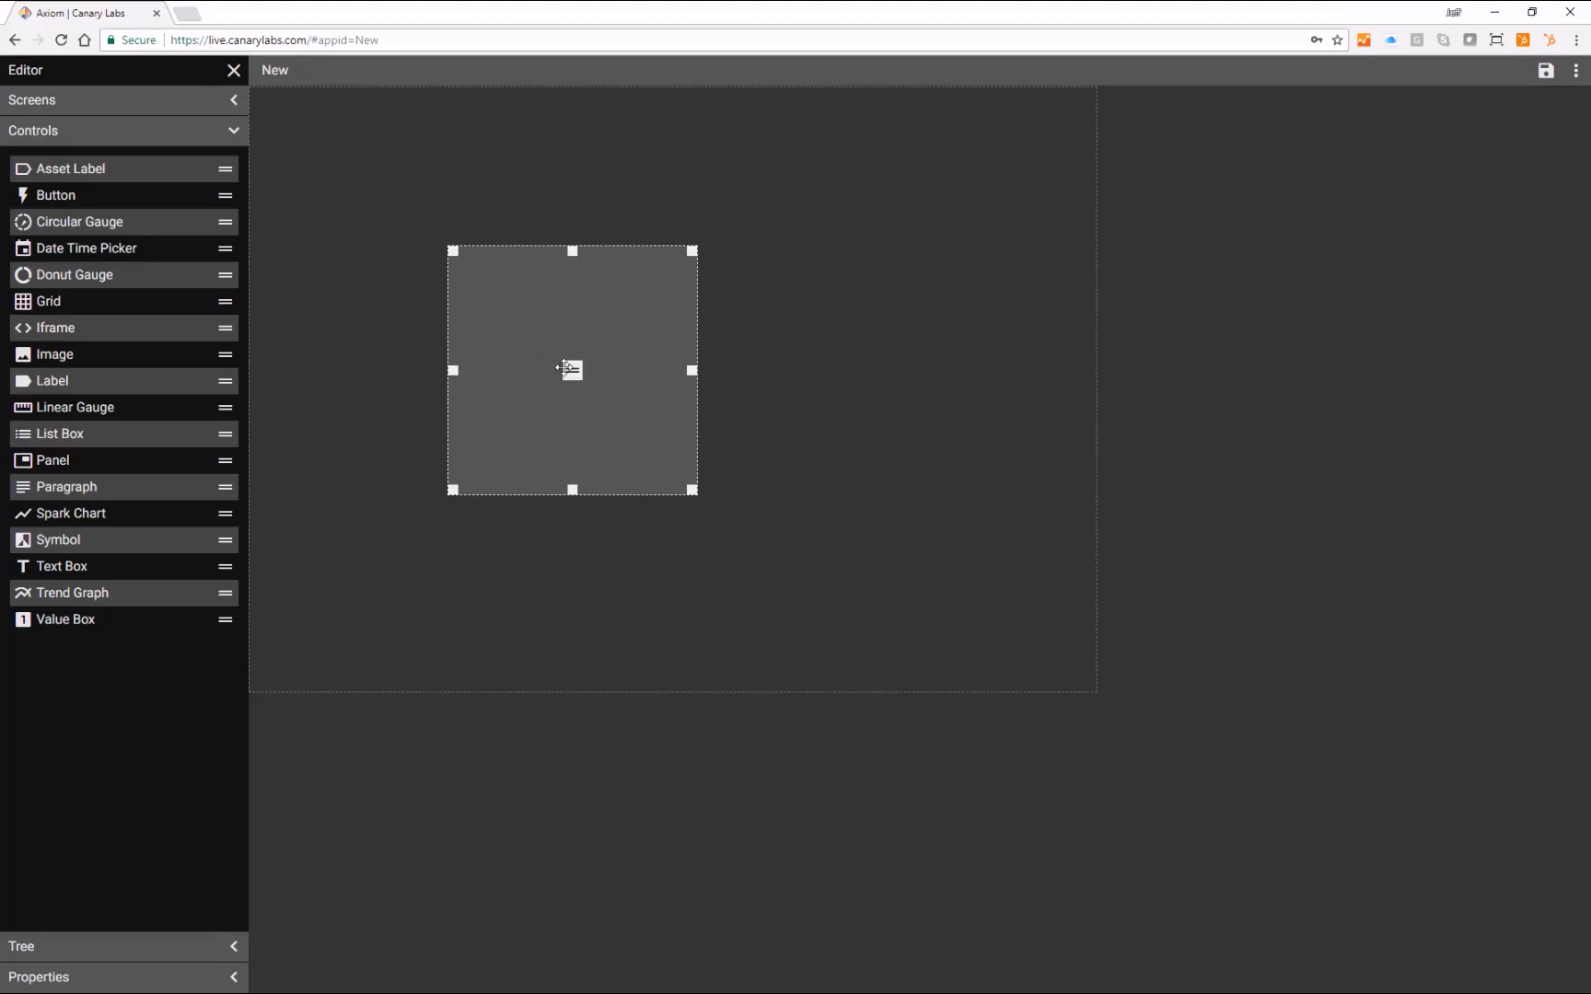
# Place the panel at about X 96, Y 78, enlarge it to about 420 by 570, and show its properties
pyautogui.moveTo(571, 369); pyautogui.dragTo(452, 274)
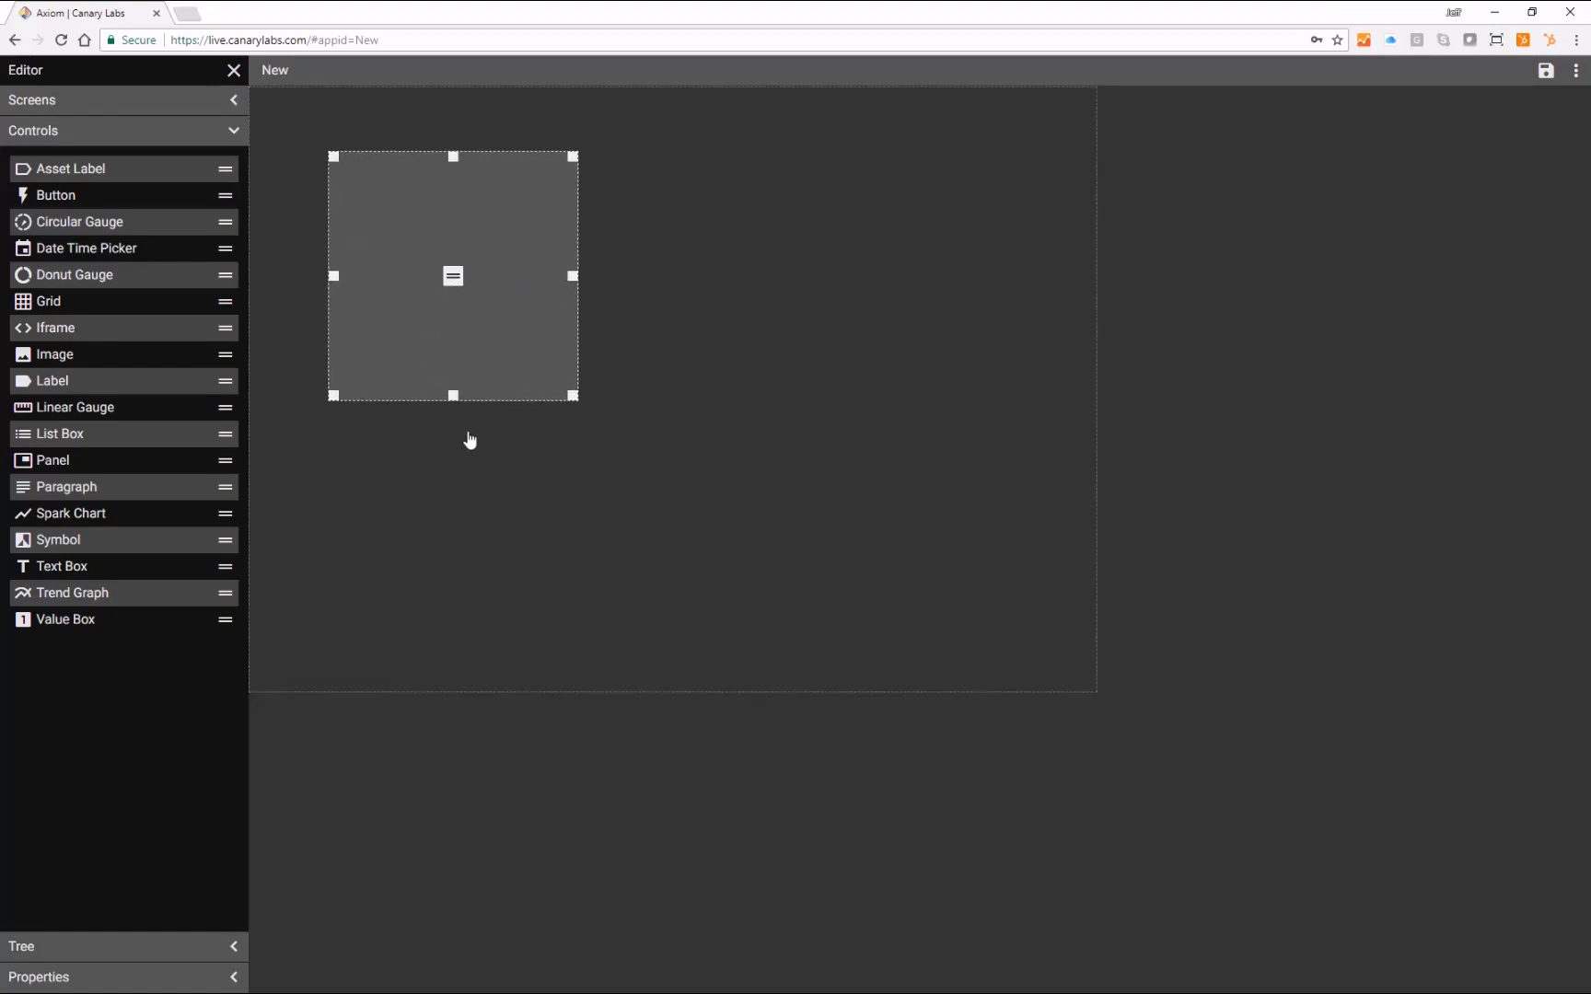
pyautogui.moveTo(455, 397); pyautogui.dragTo(461, 622)
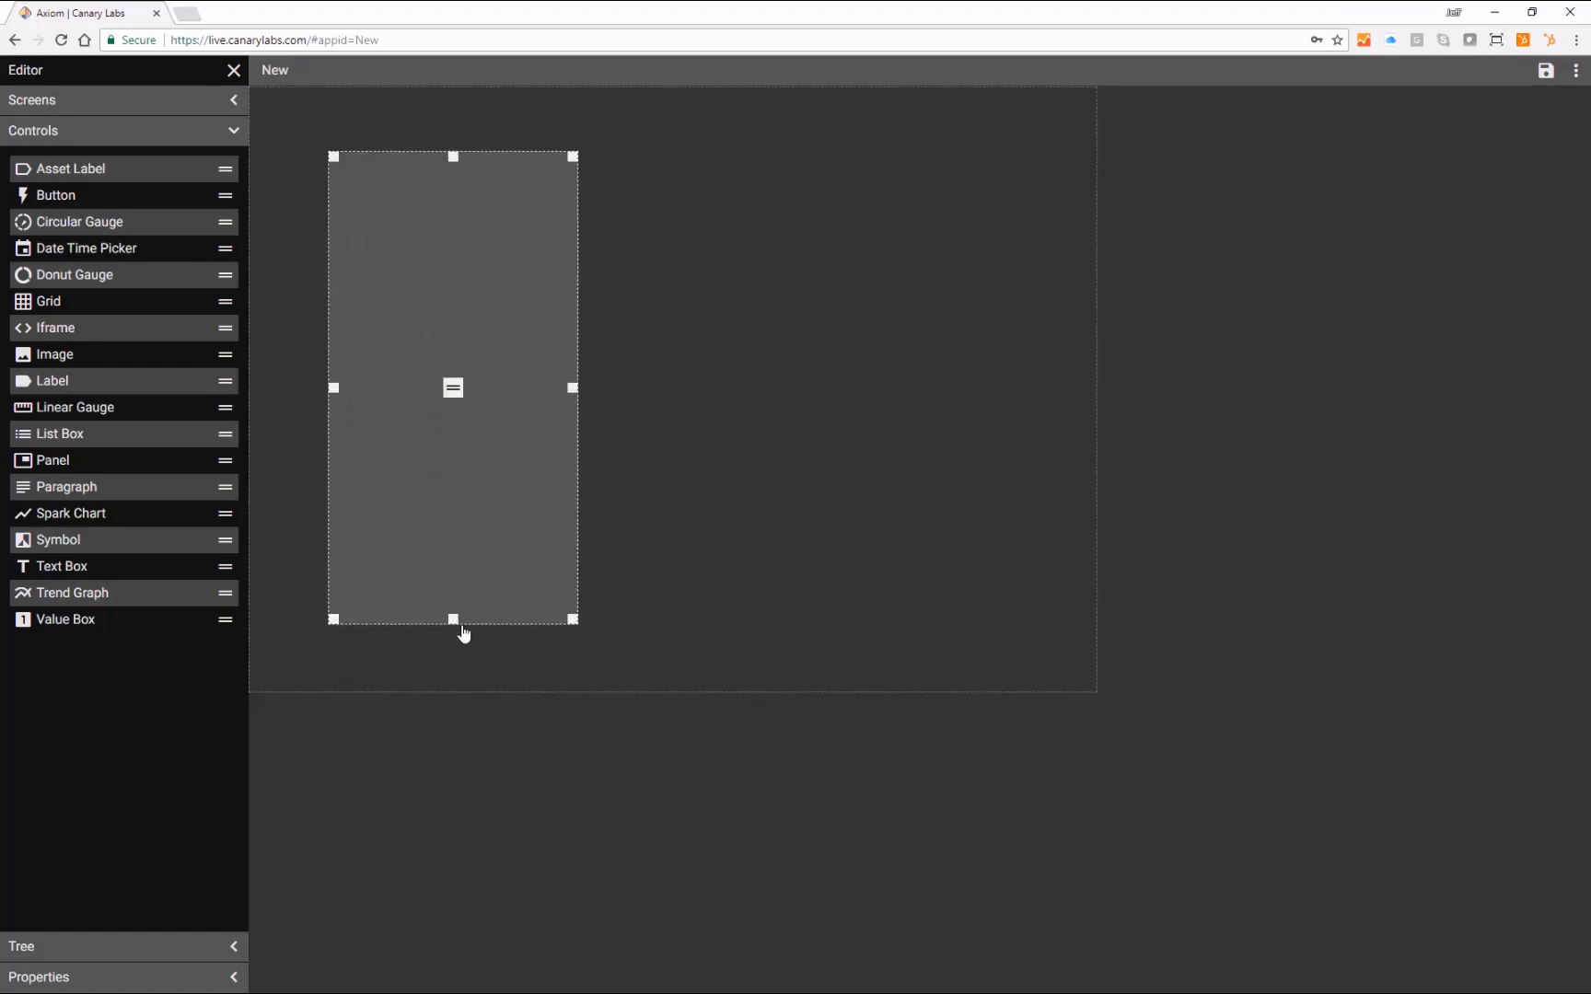
pyautogui.moveTo(572, 620); pyautogui.dragTo(673, 624)
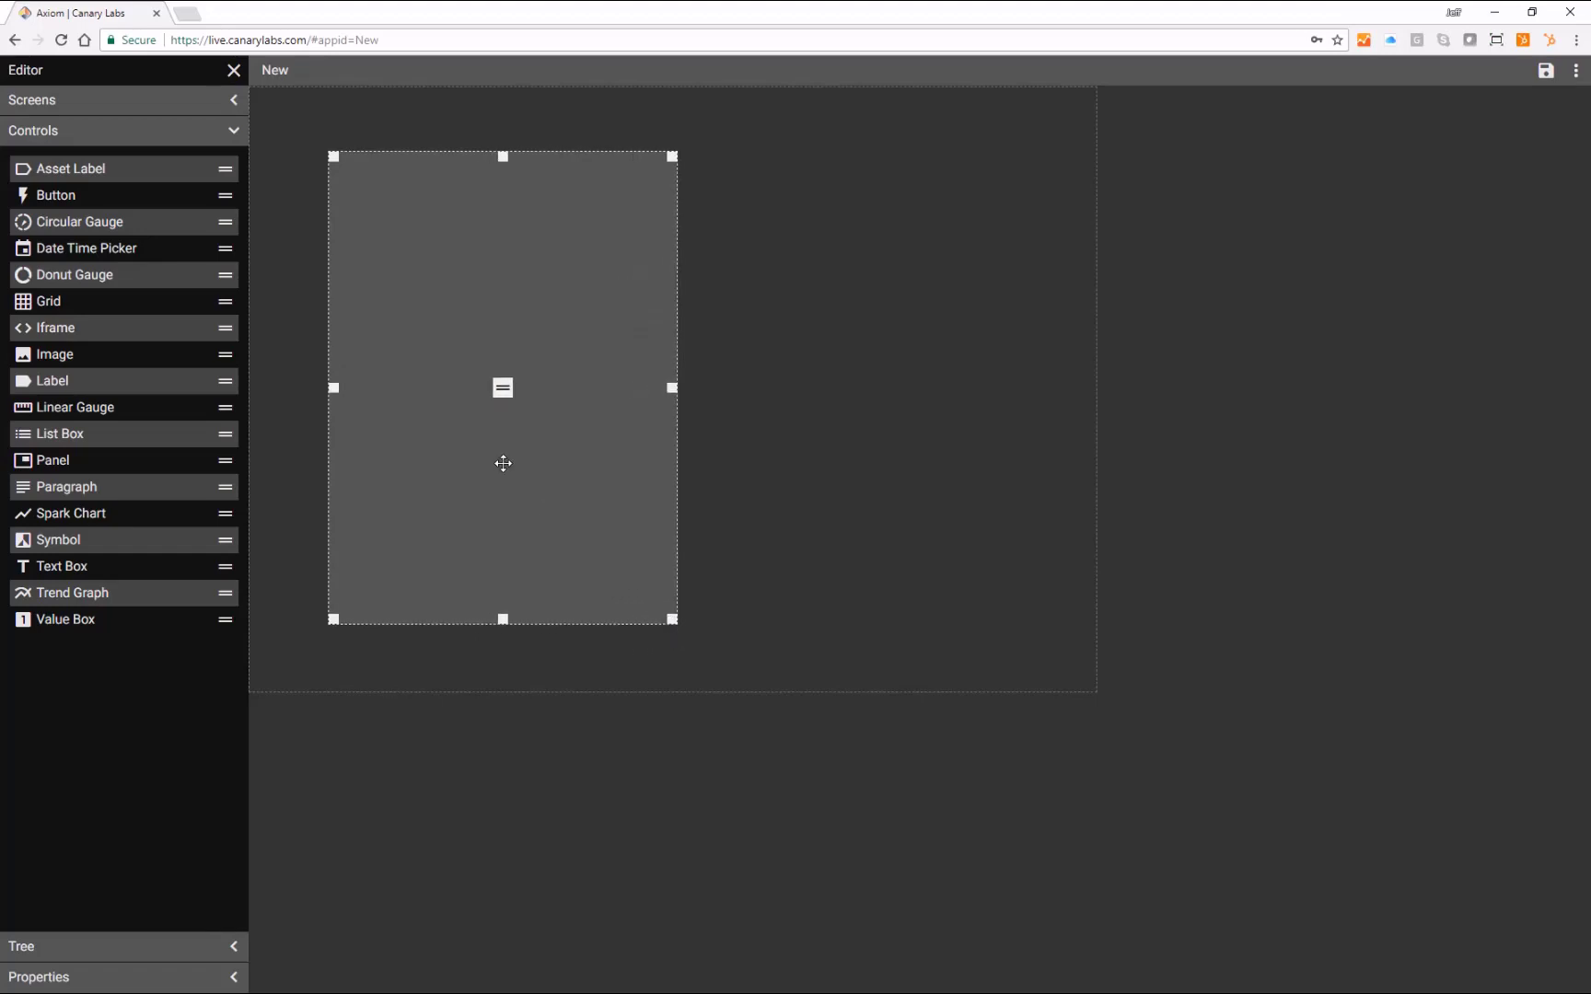
pyautogui.click(236, 981)
pyautogui.click(233, 130)
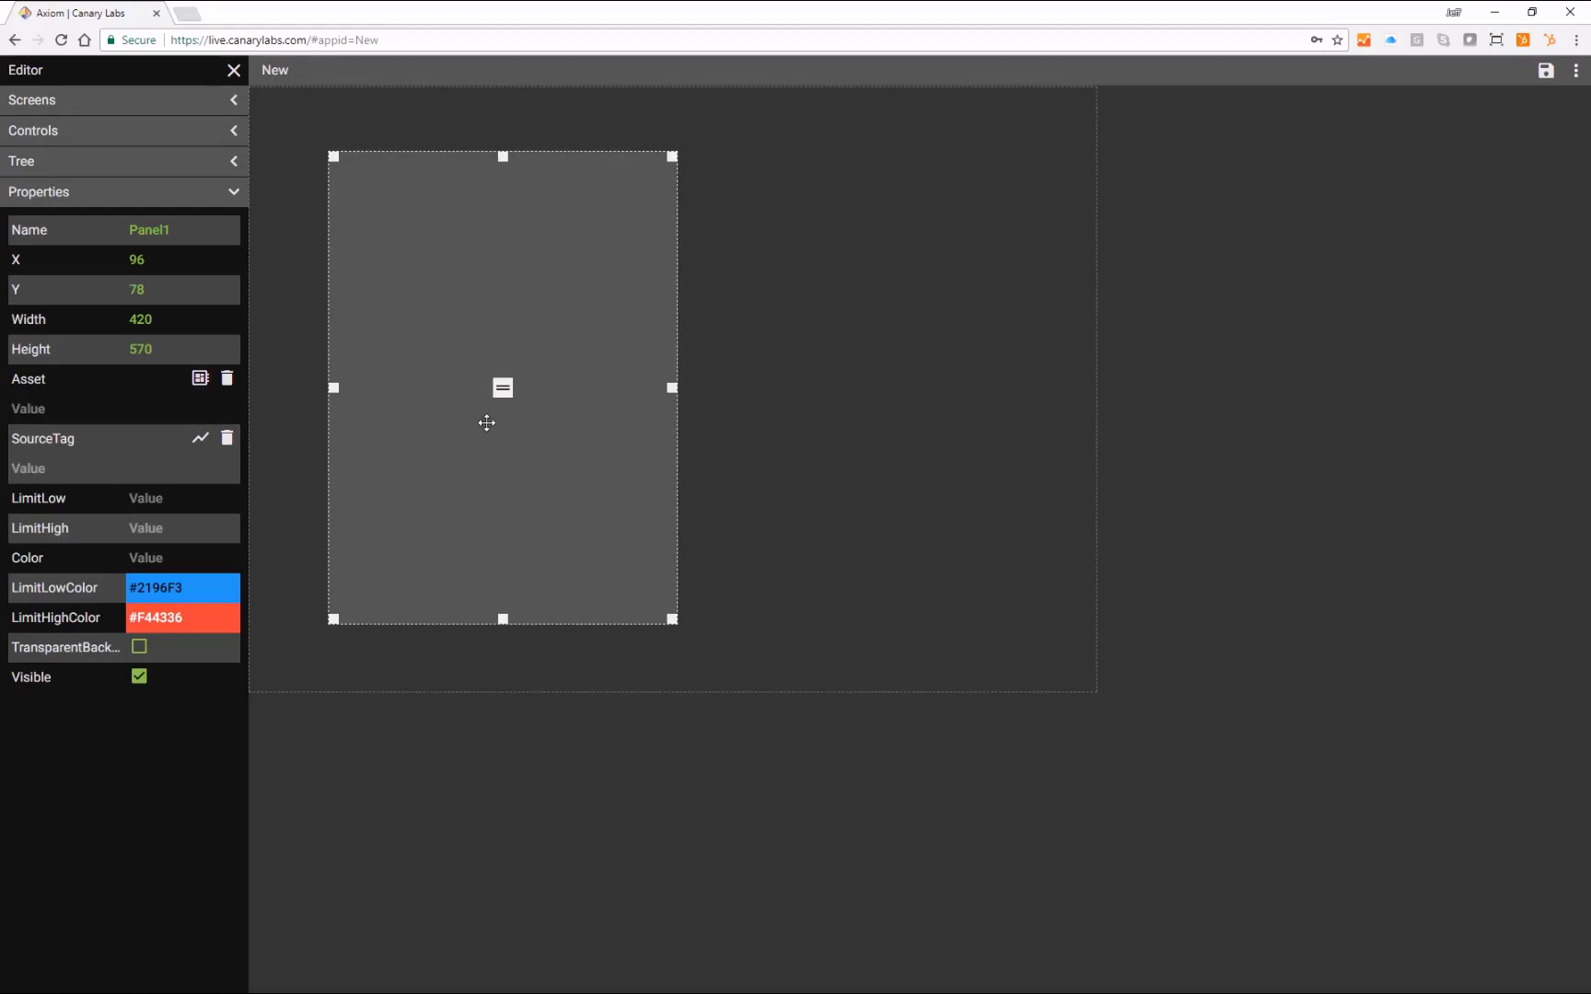
# Bind the panel's source tag to Wind Farm Big Pine.Turbine1.Air_Temp and set its LimitHigh to 50
pyautogui.click(199, 439)
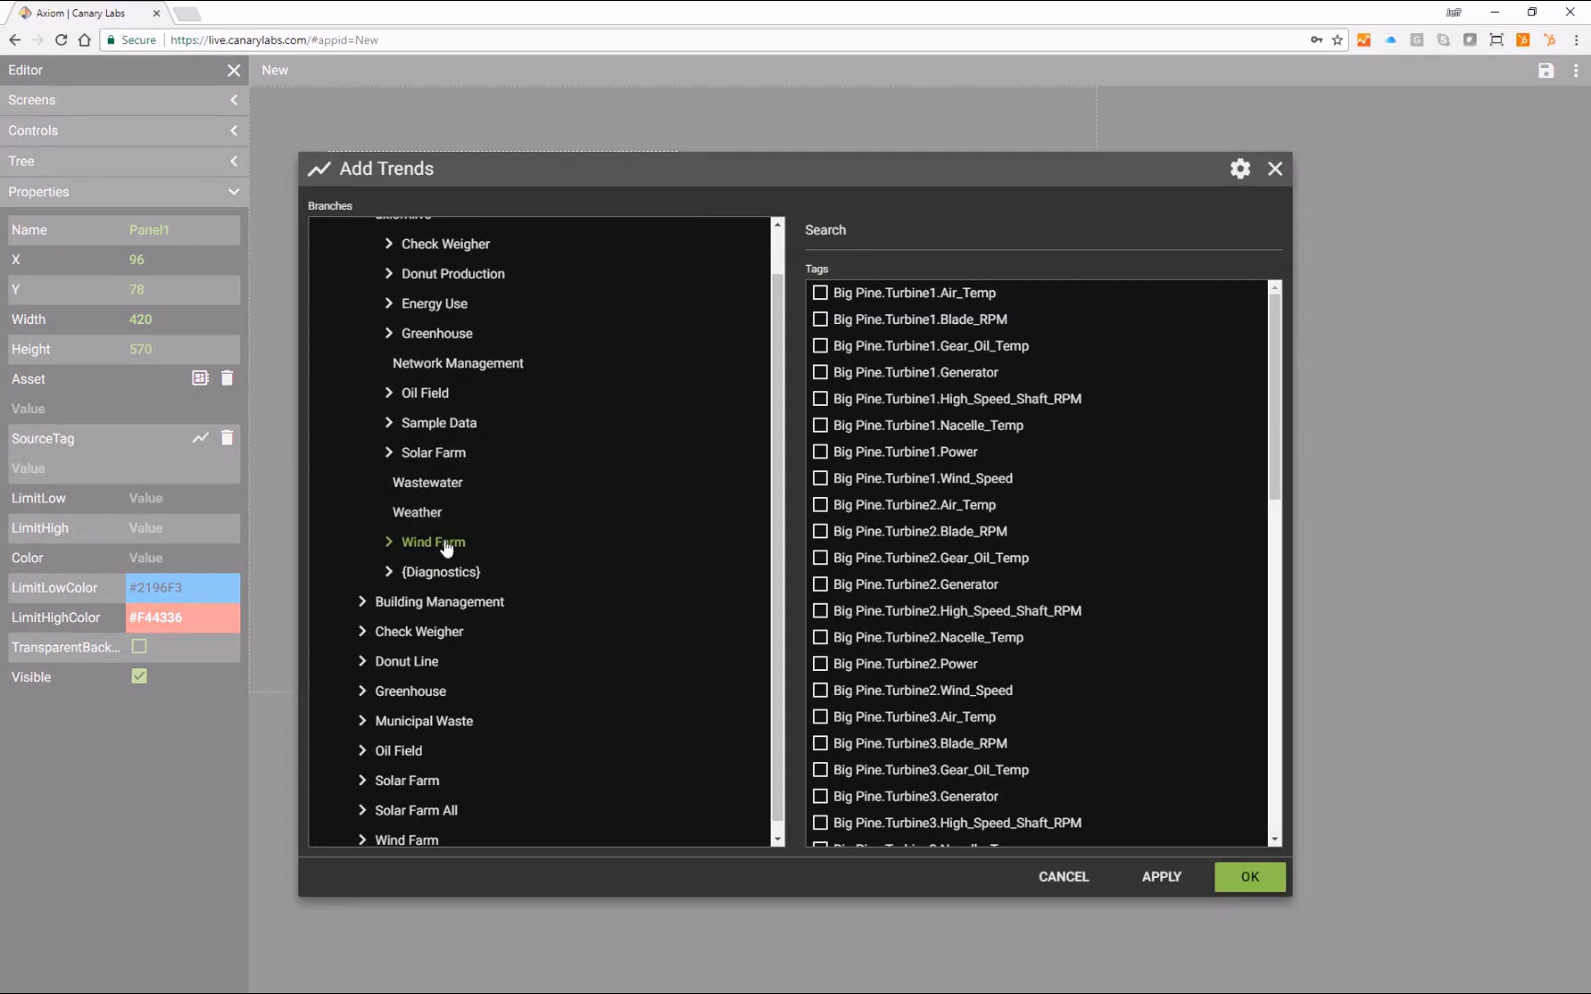
pyautogui.click(822, 302)
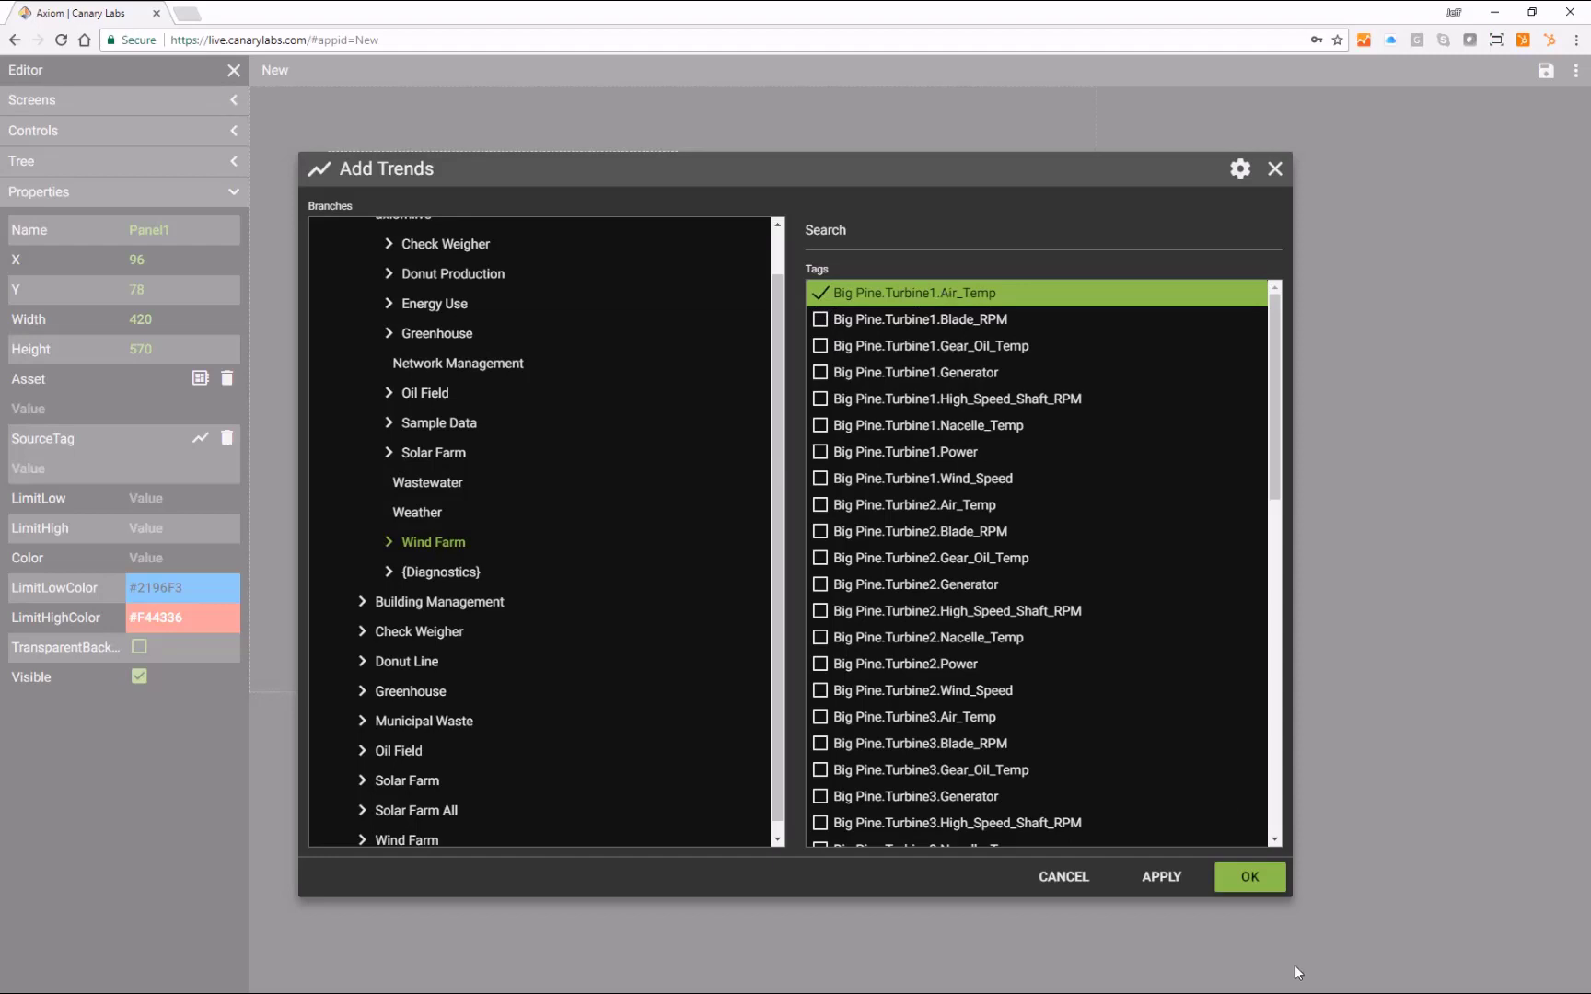
pyautogui.click(1250, 877)
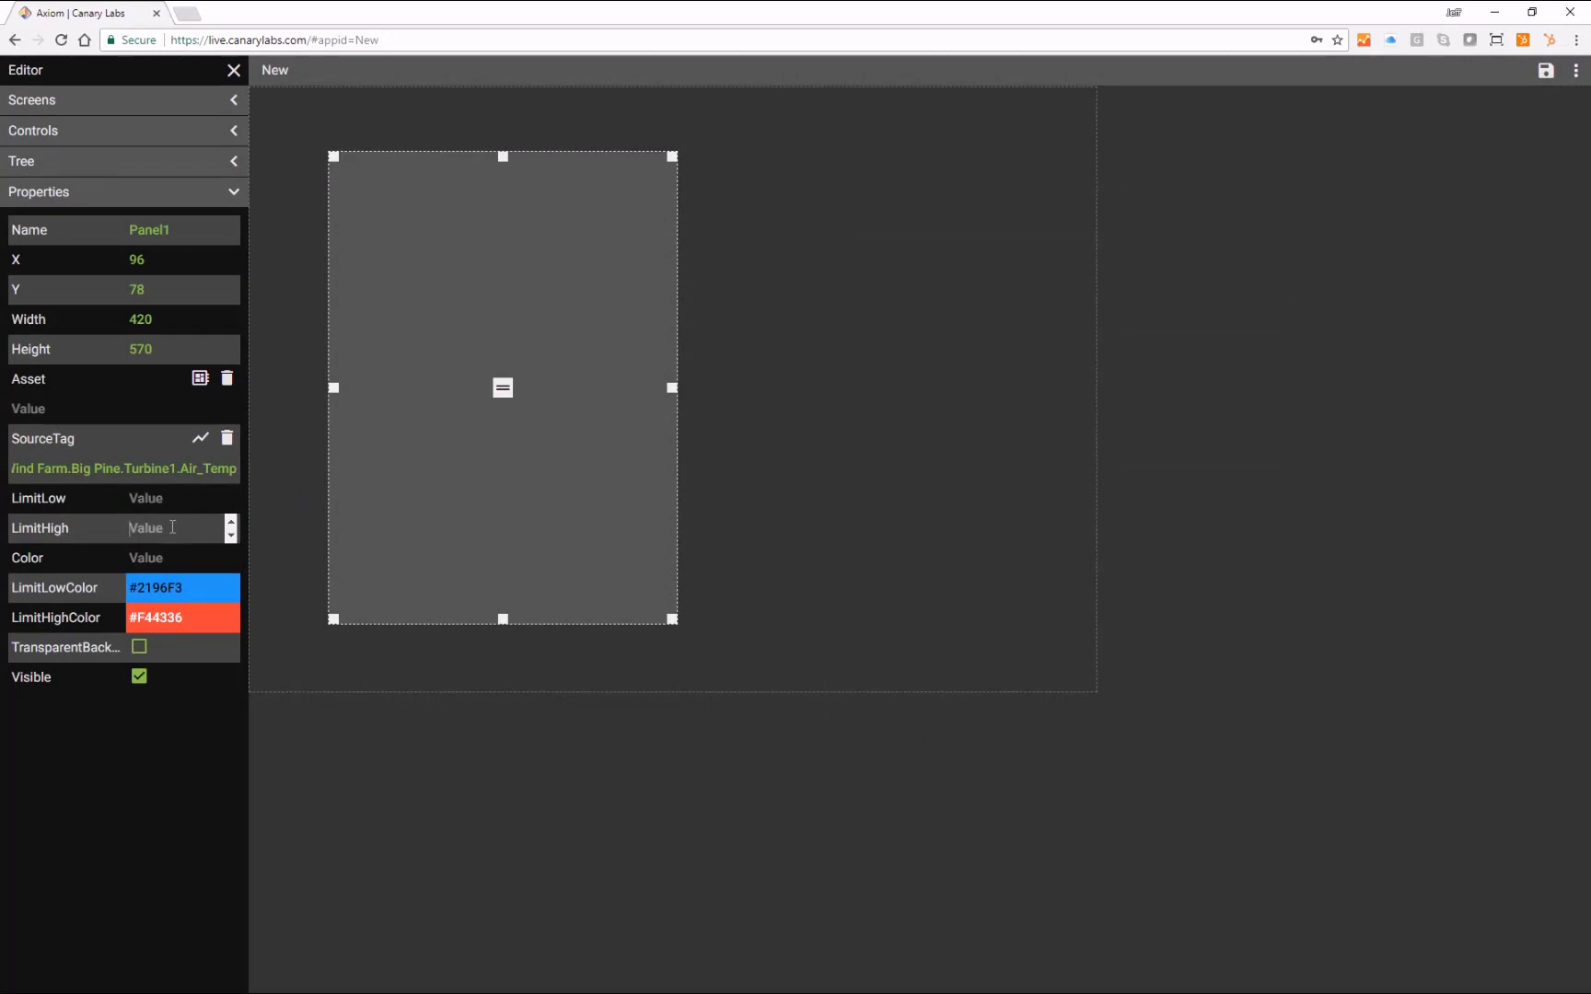
pyautogui.write('50')
pyautogui.click(511, 484)
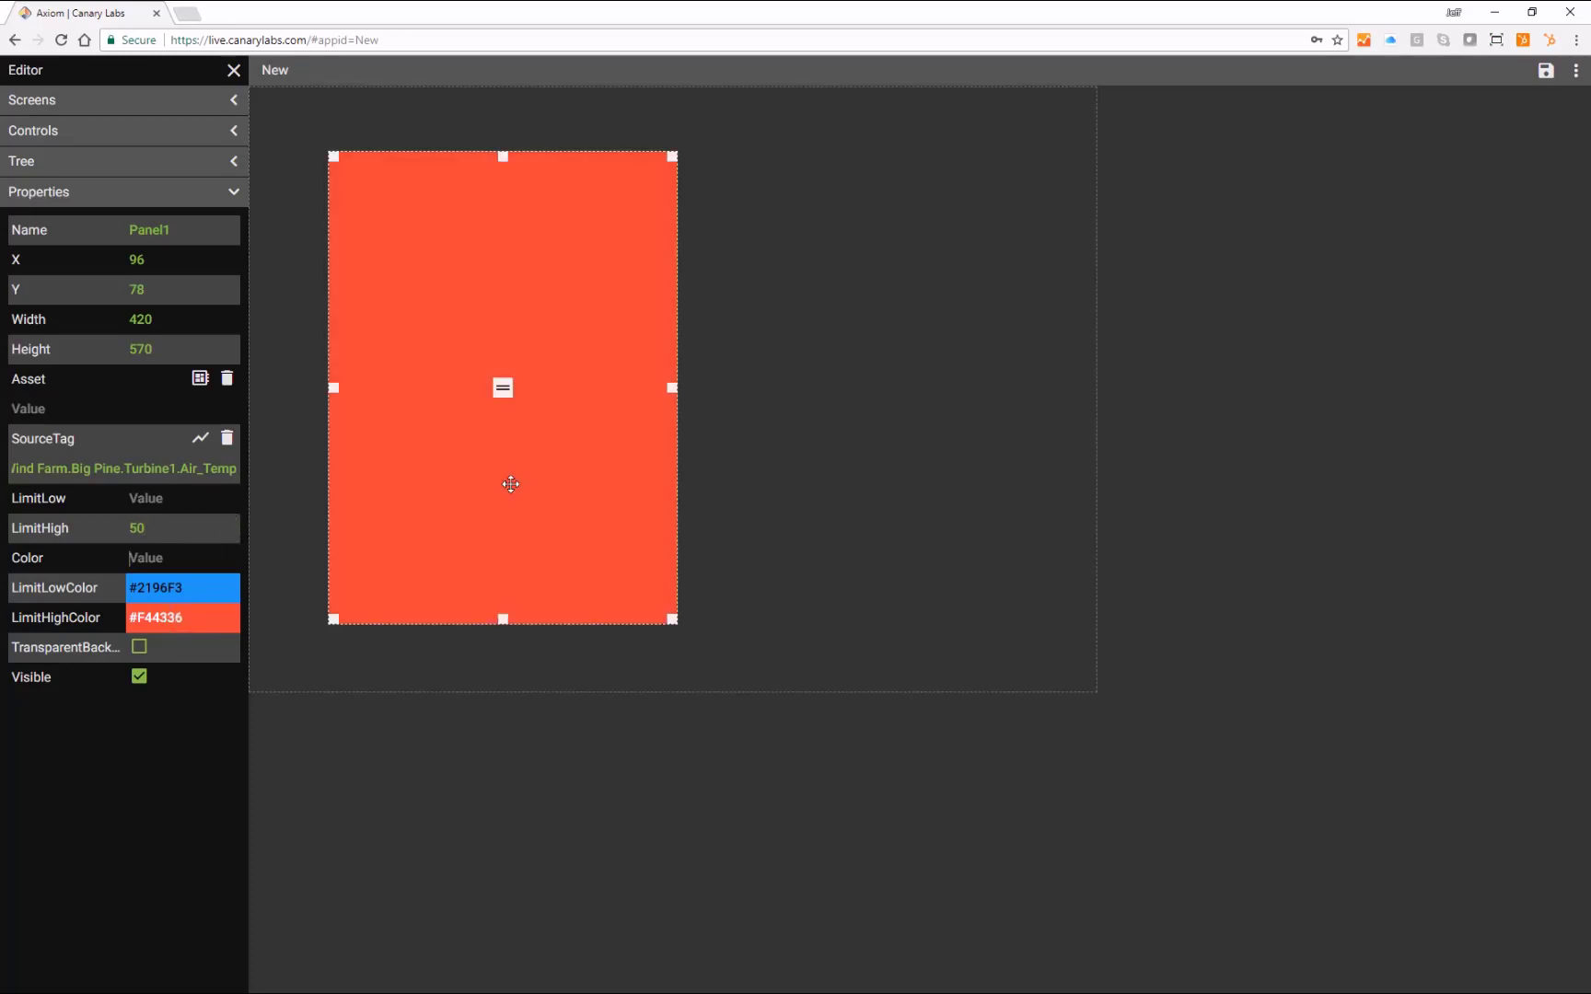
# Clear the panel's LimitHigh value and set its LimitLow to 100
pyautogui.click(88, 531)
pyautogui.press('BackSpace')
pyautogui.click(152, 505)
pyautogui.write('100')
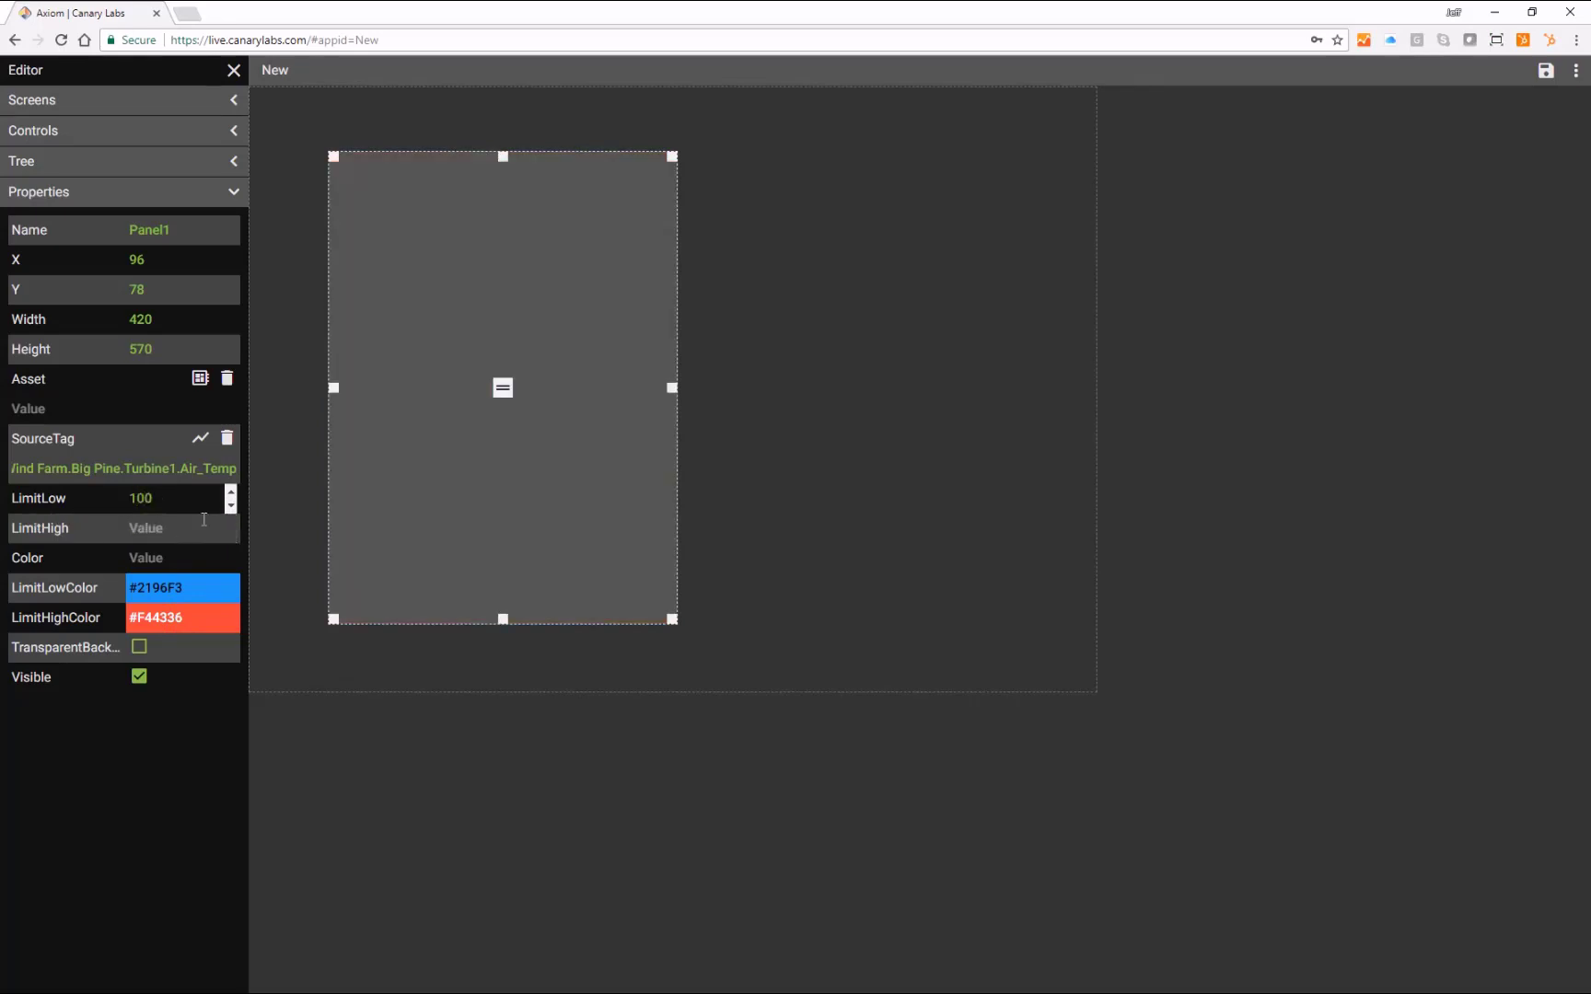
pyautogui.press('Tab')
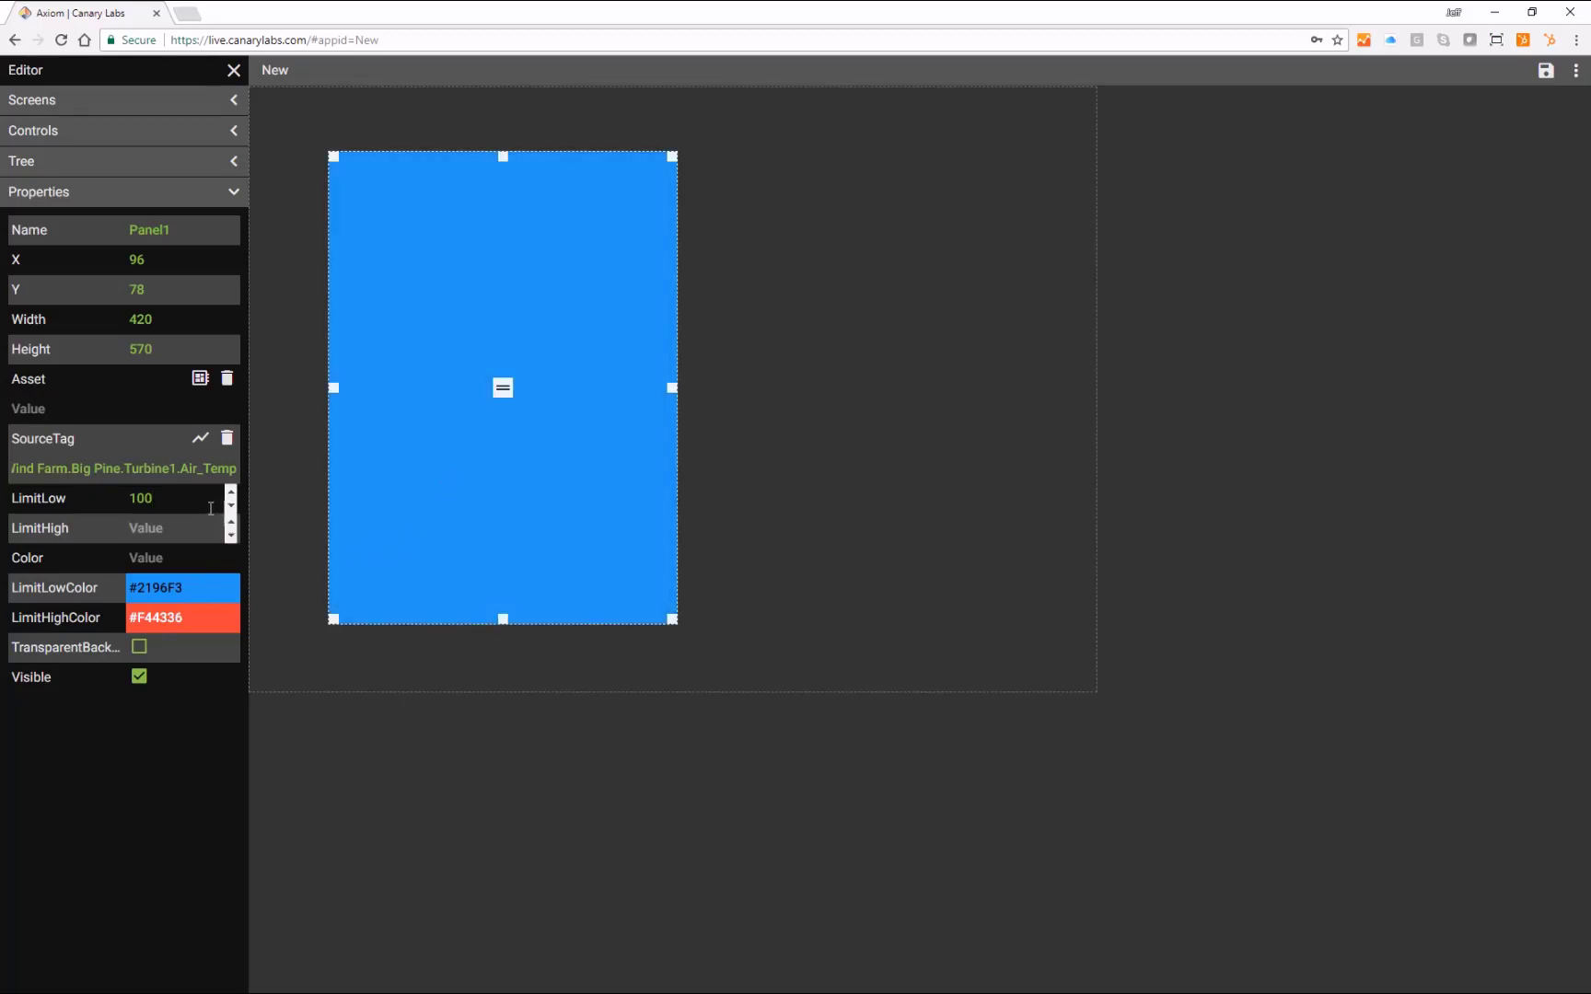
# Clear the panel's LimitLow value and remove its source tag
pyautogui.moveTo(166, 497); pyautogui.dragTo(51, 497)
pyautogui.press('BackSpace')
pyautogui.click(227, 440)
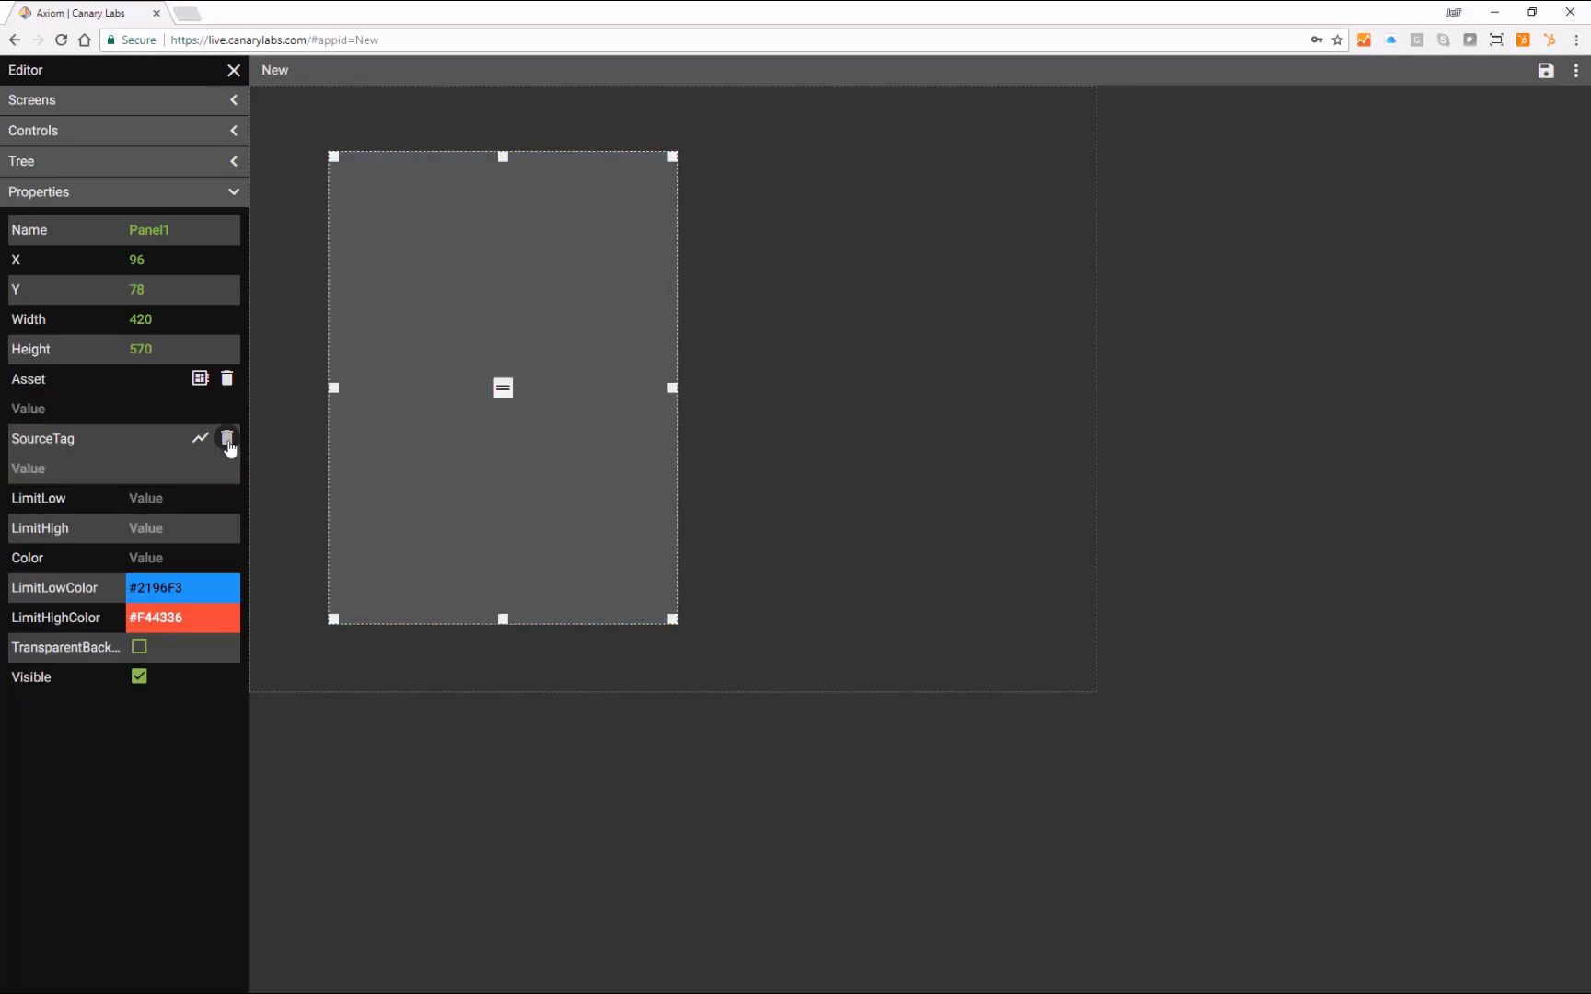
# Assign the panel an asset from the Oil Field view, type Engine, instance Well1.Engine1
pyautogui.click(200, 379)
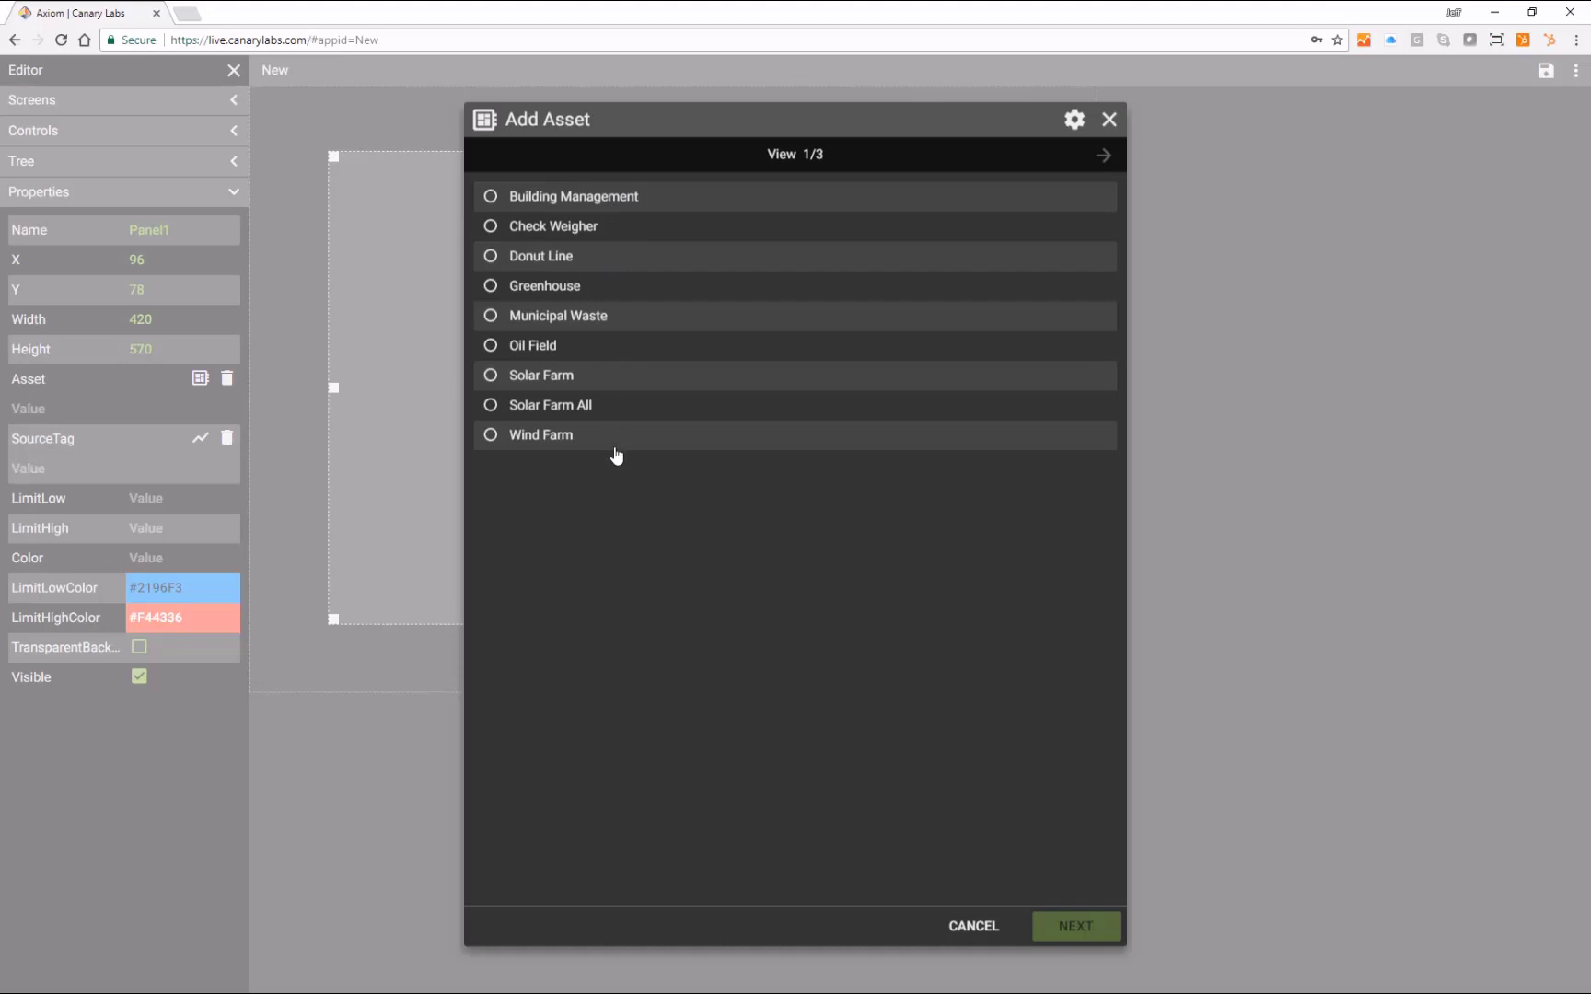
pyautogui.click(504, 352)
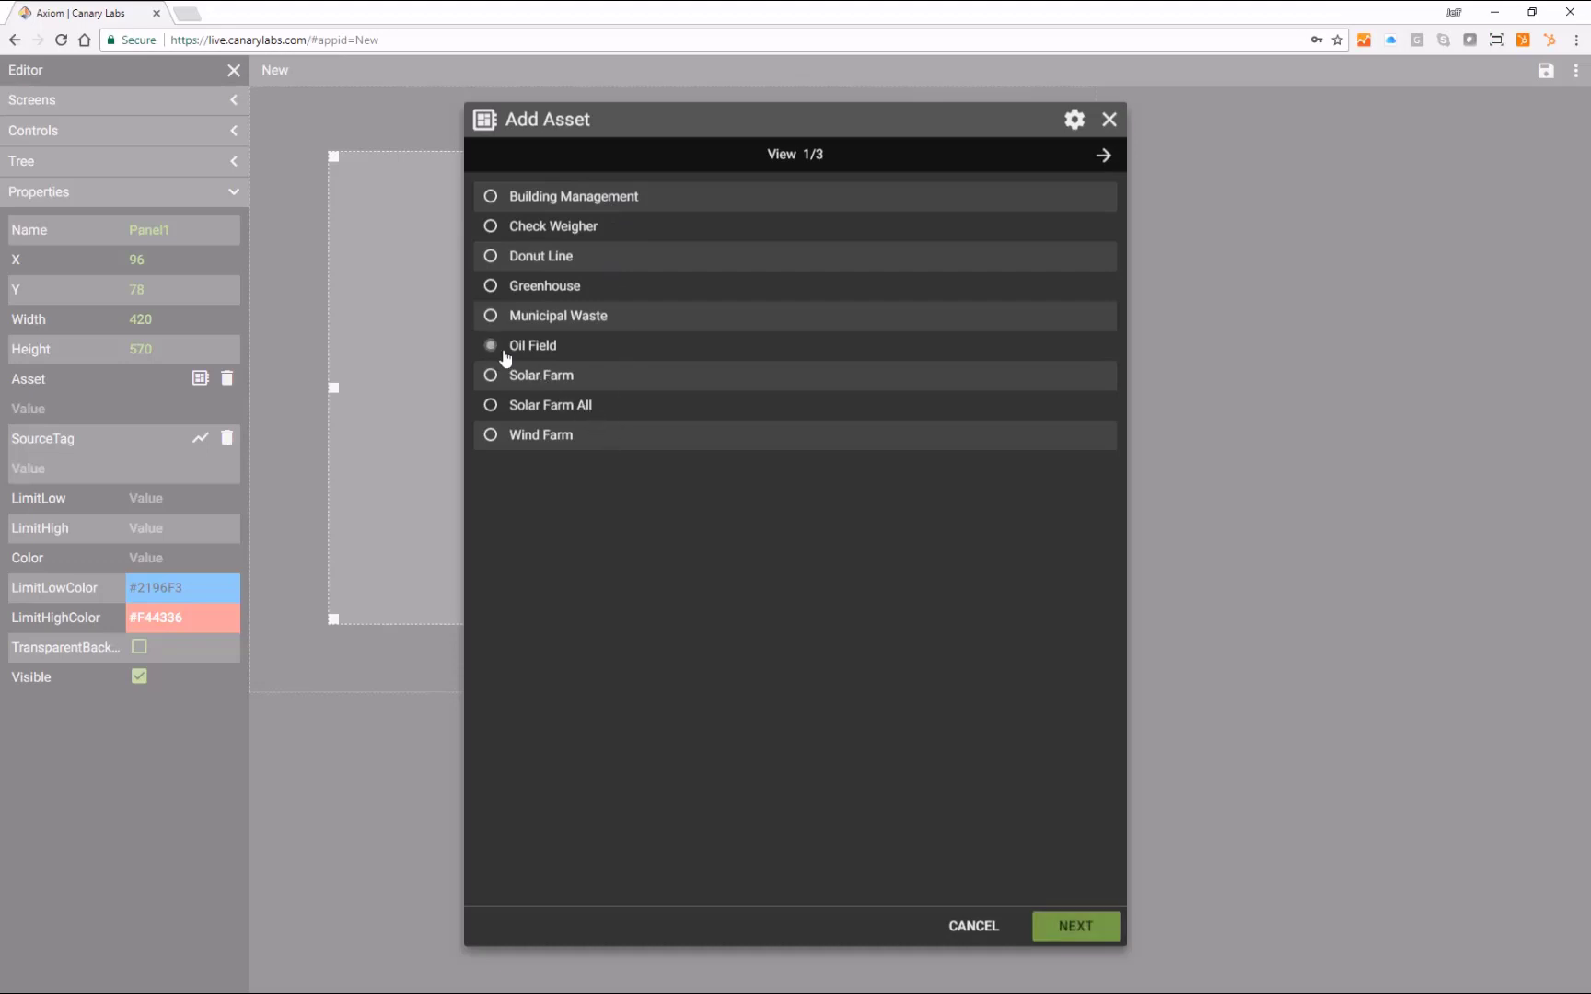
pyautogui.click(1070, 932)
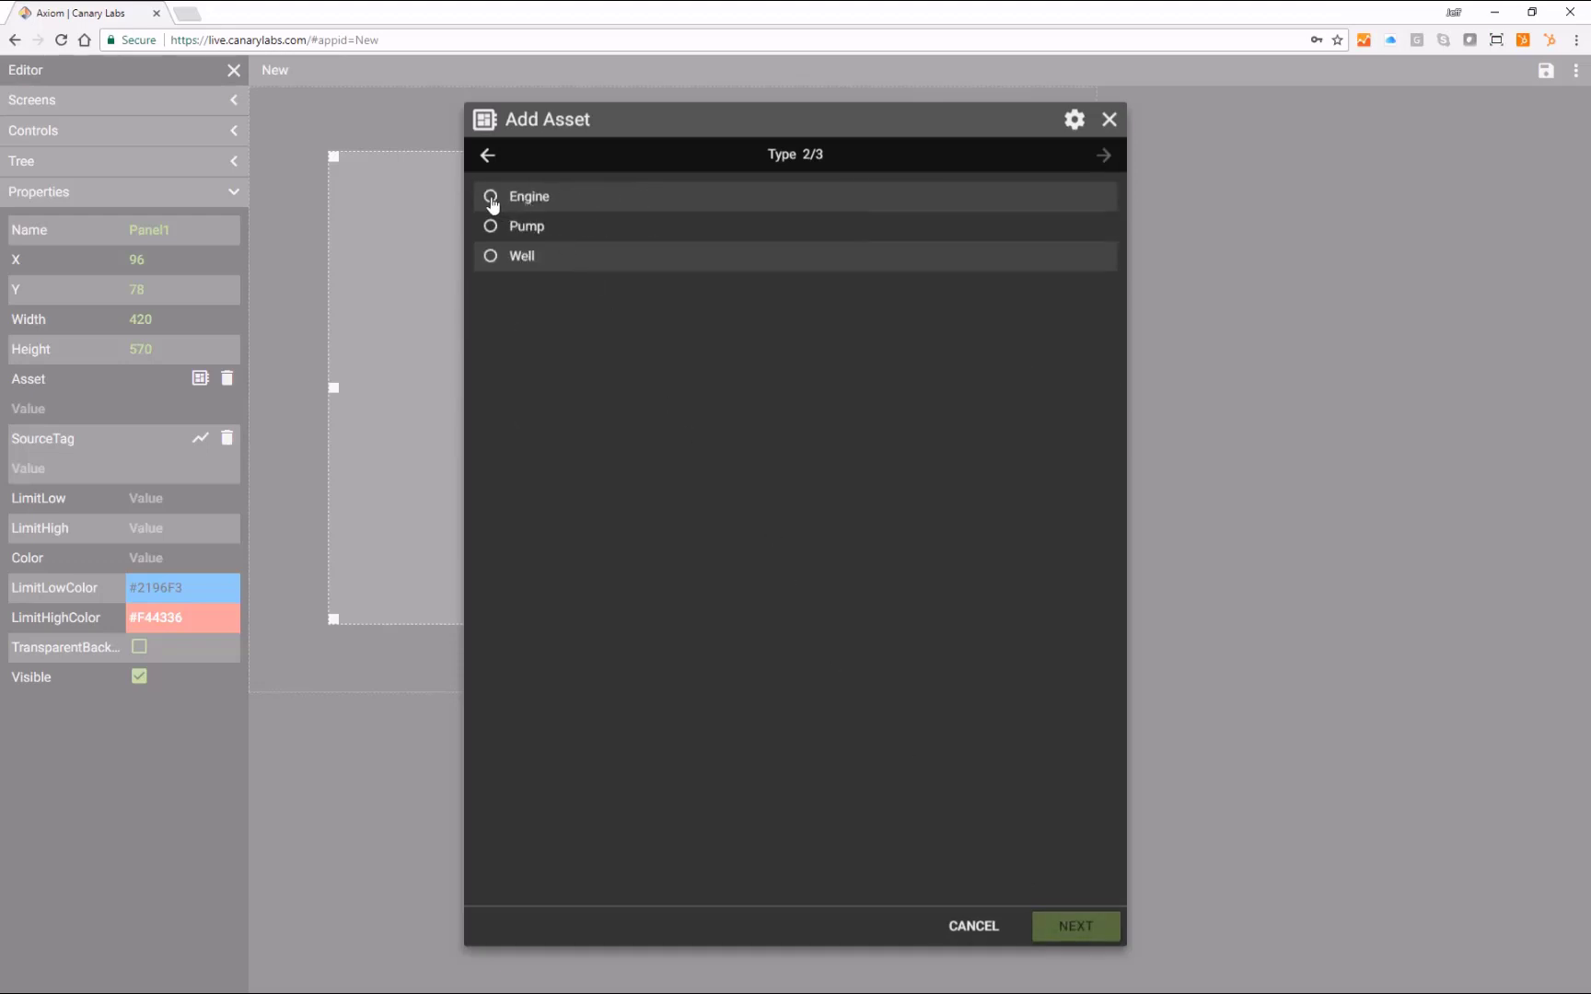
pyautogui.click(491, 197)
pyautogui.click(1068, 930)
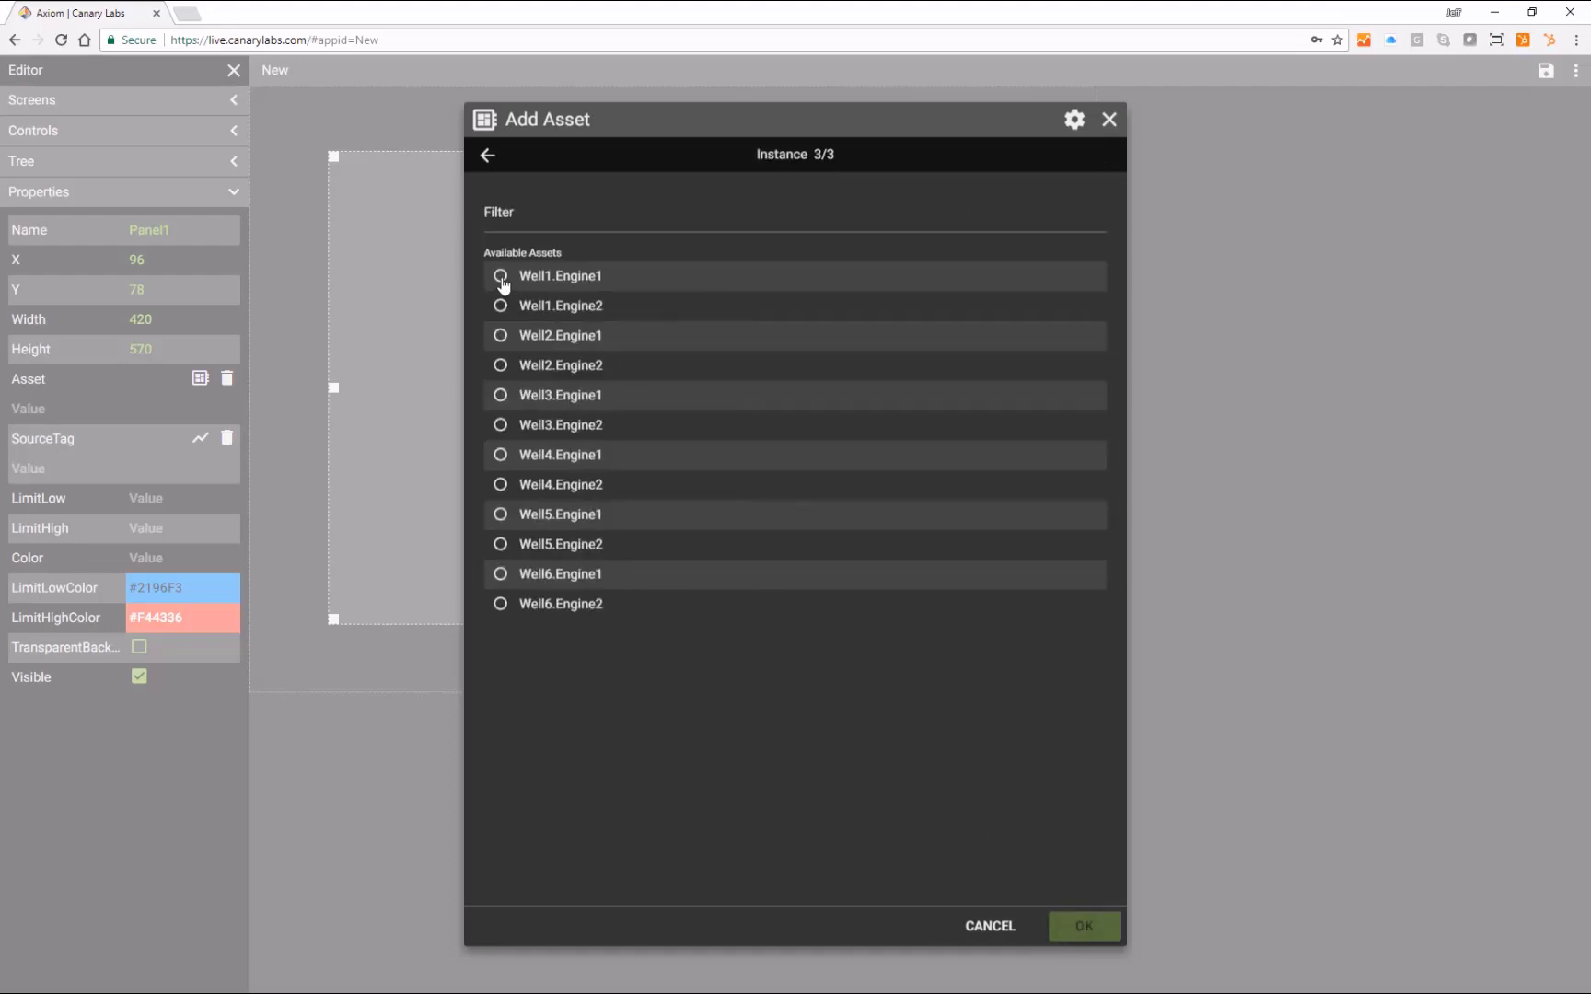
pyautogui.click(500, 276)
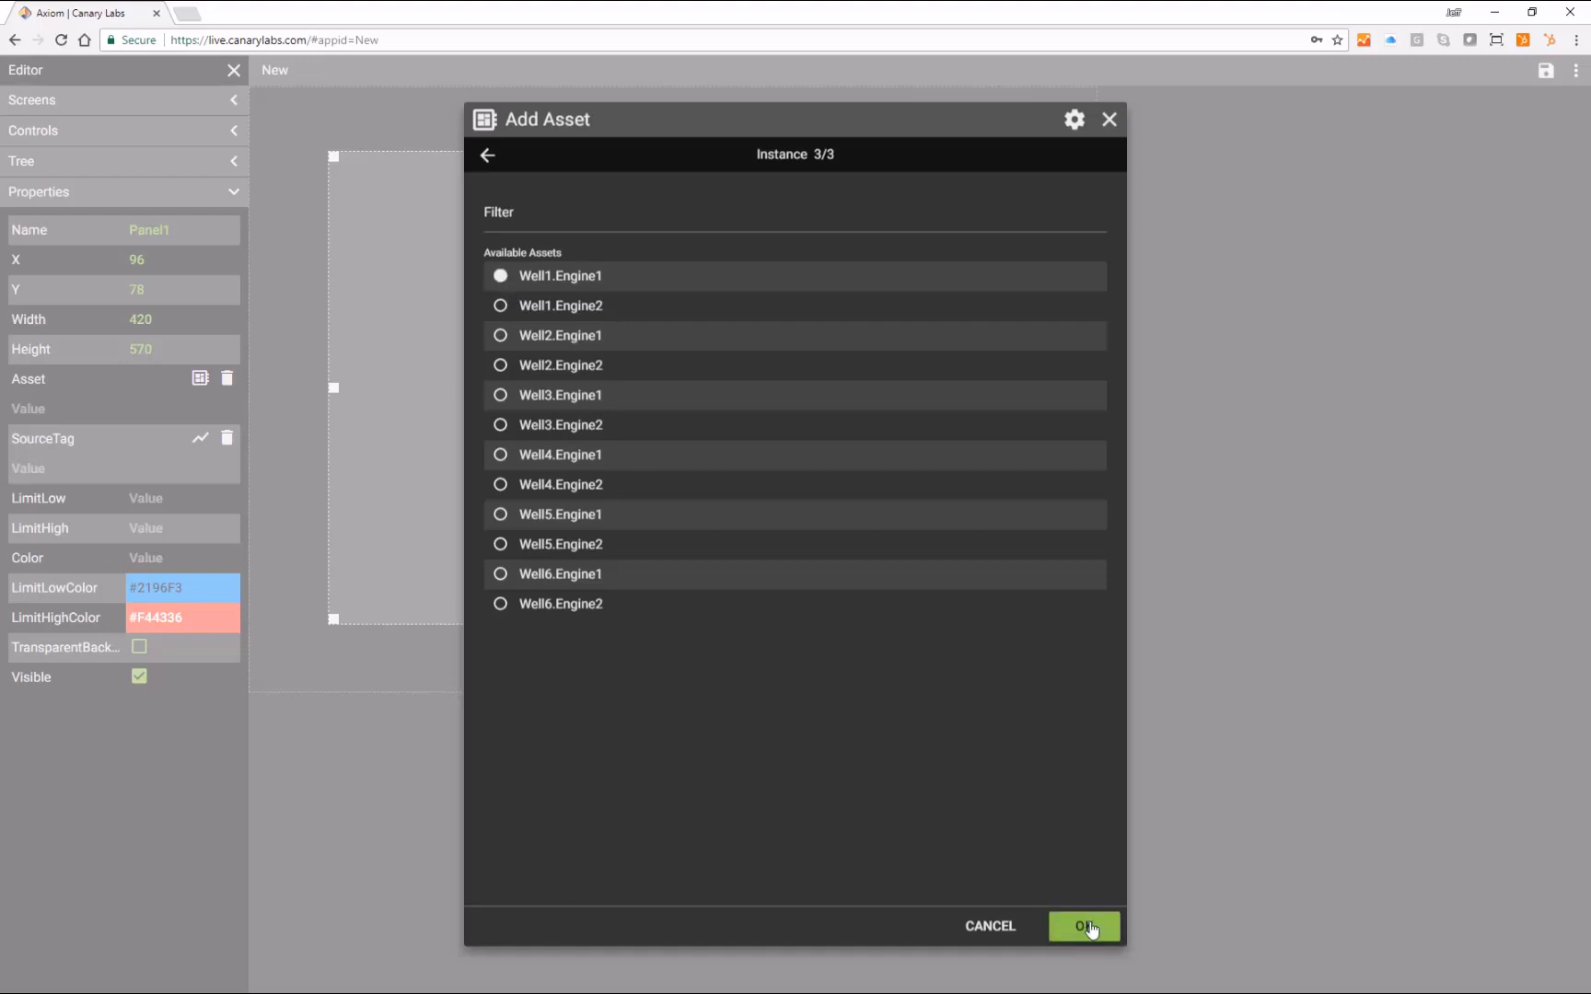
pyautogui.click(1087, 927)
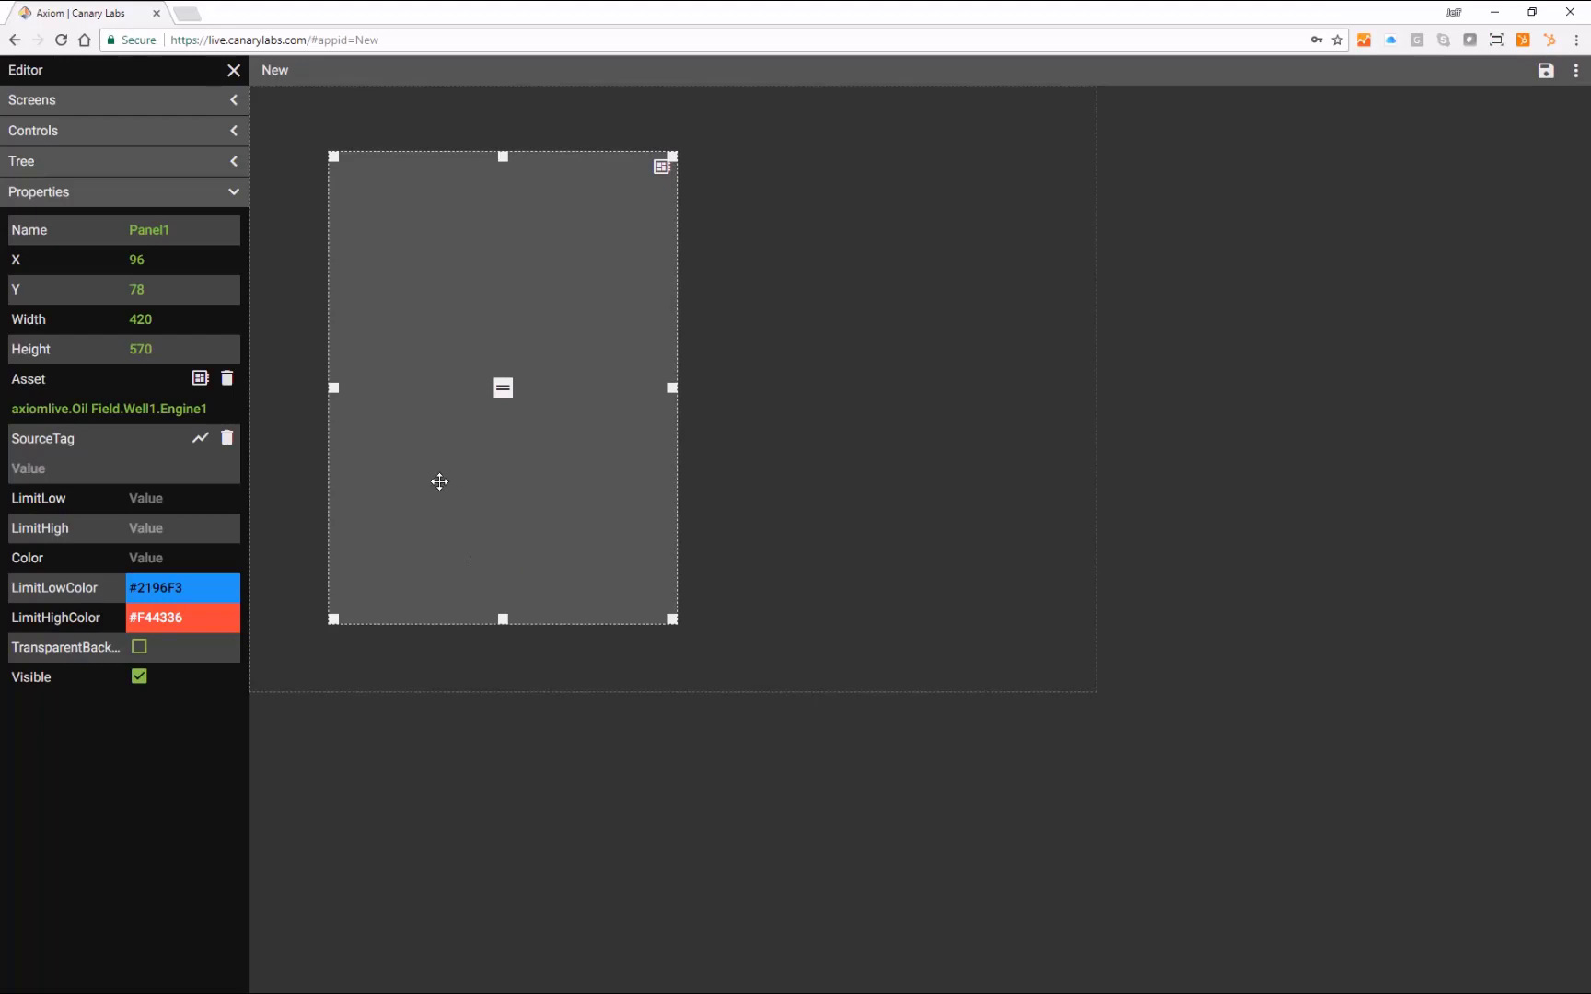
# Preview the screen outside the editor and examine the engine assets the panel can switch to, without changing the asset
pyautogui.click(232, 72)
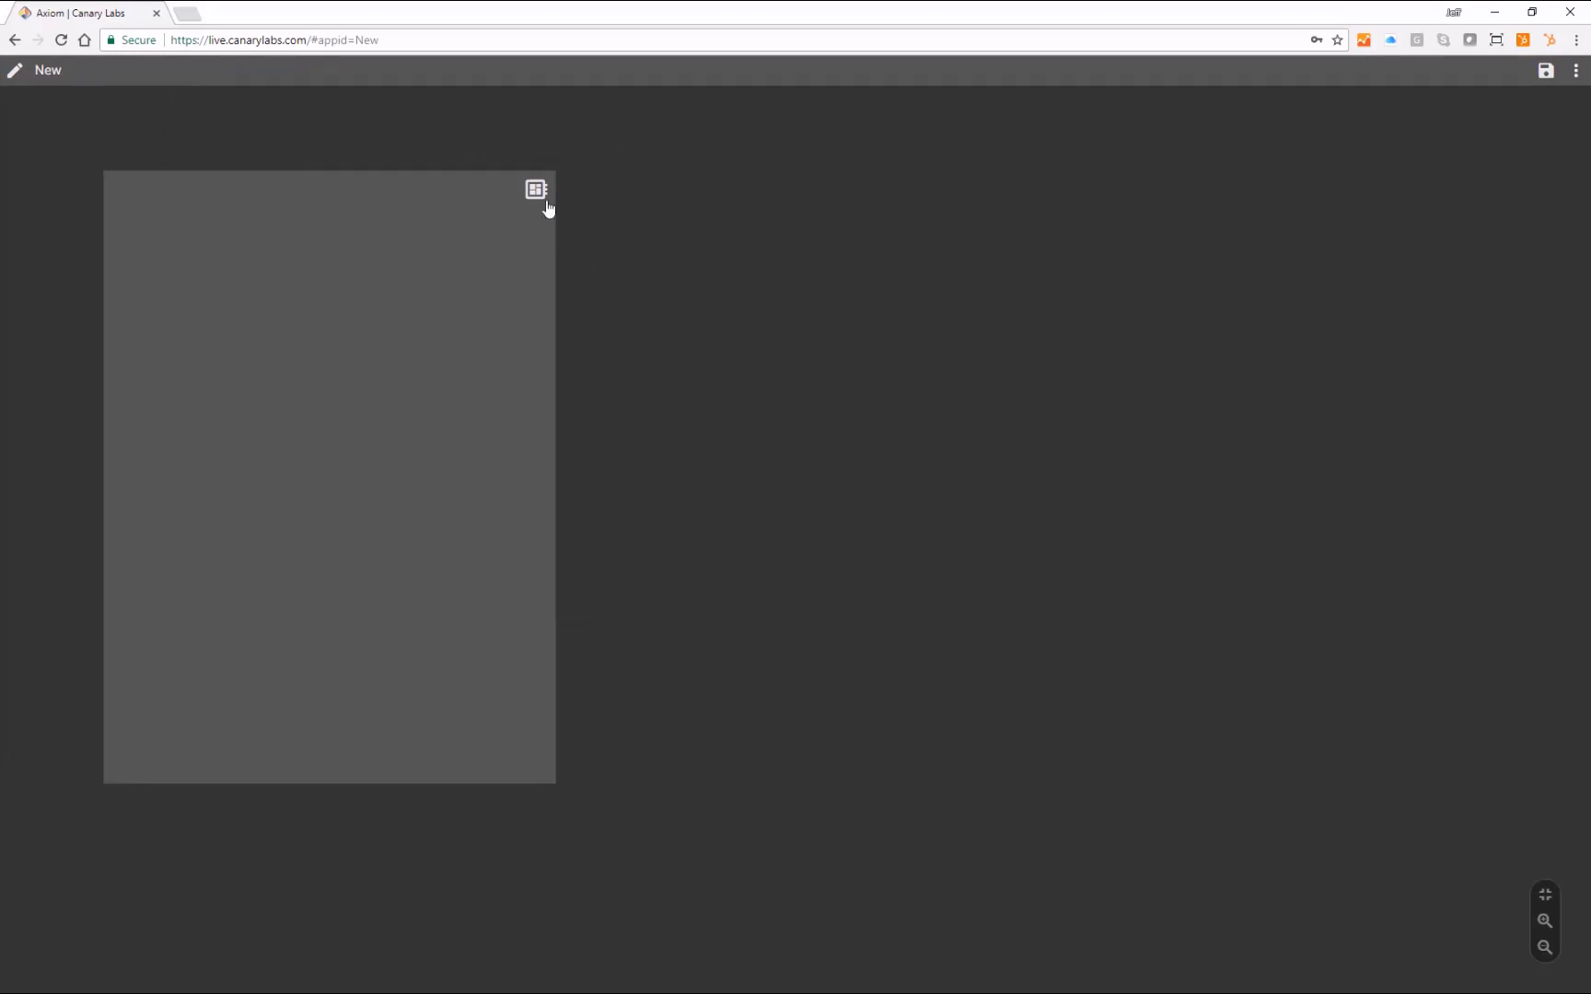
pyautogui.click(536, 191)
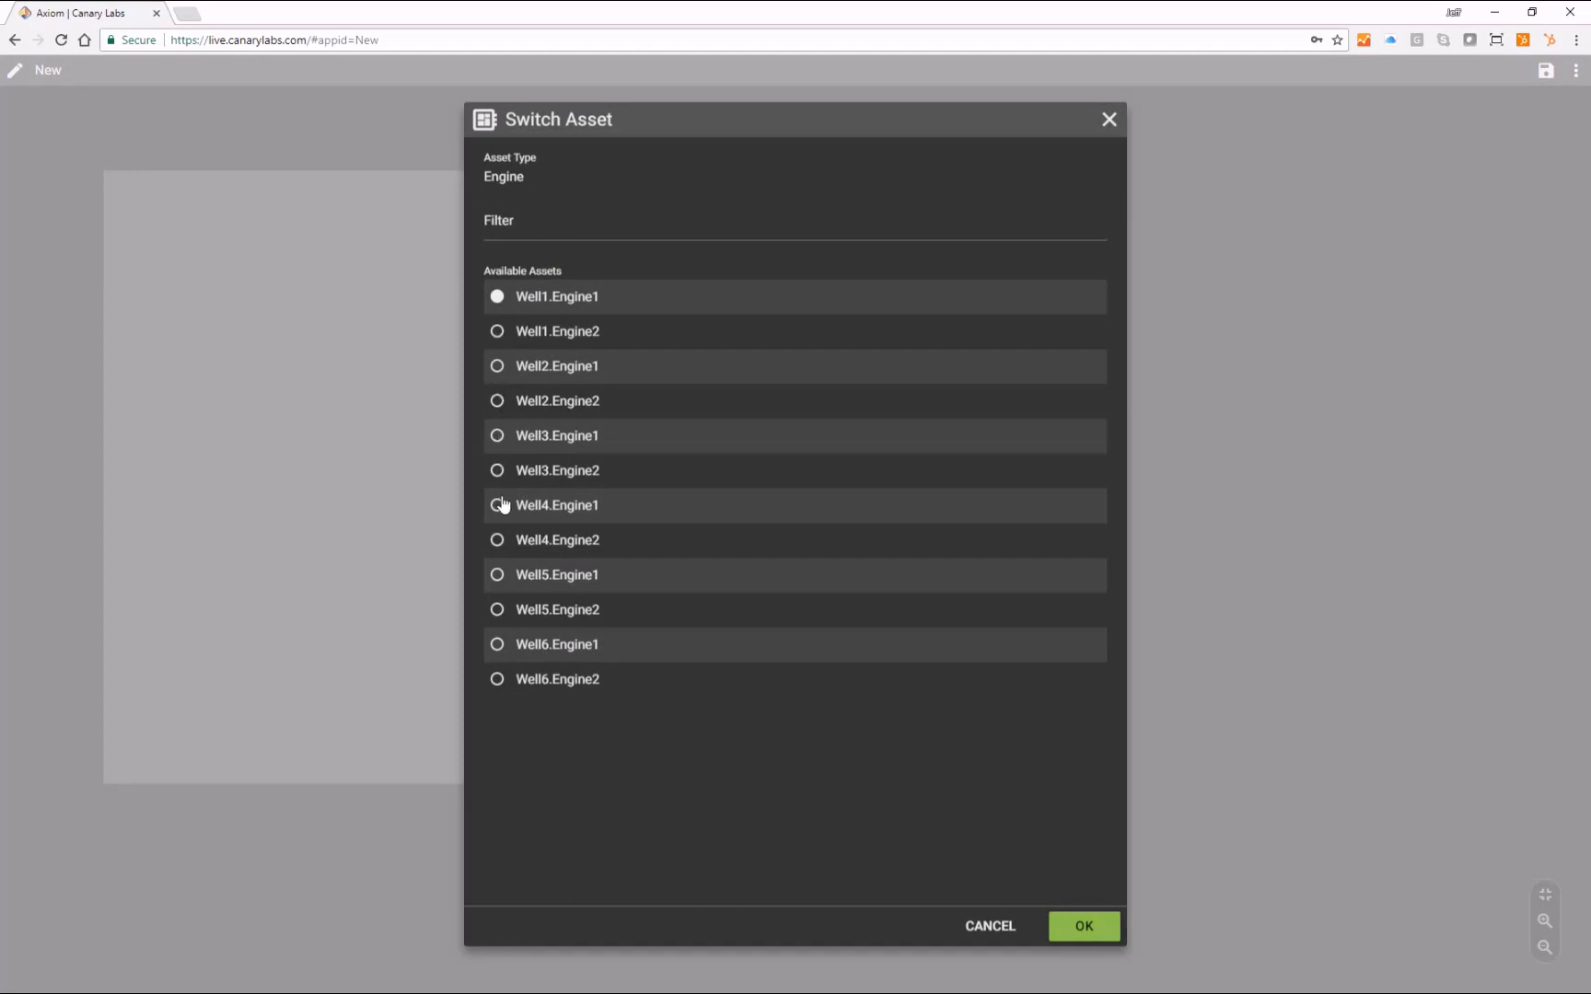
pyautogui.click(980, 934)
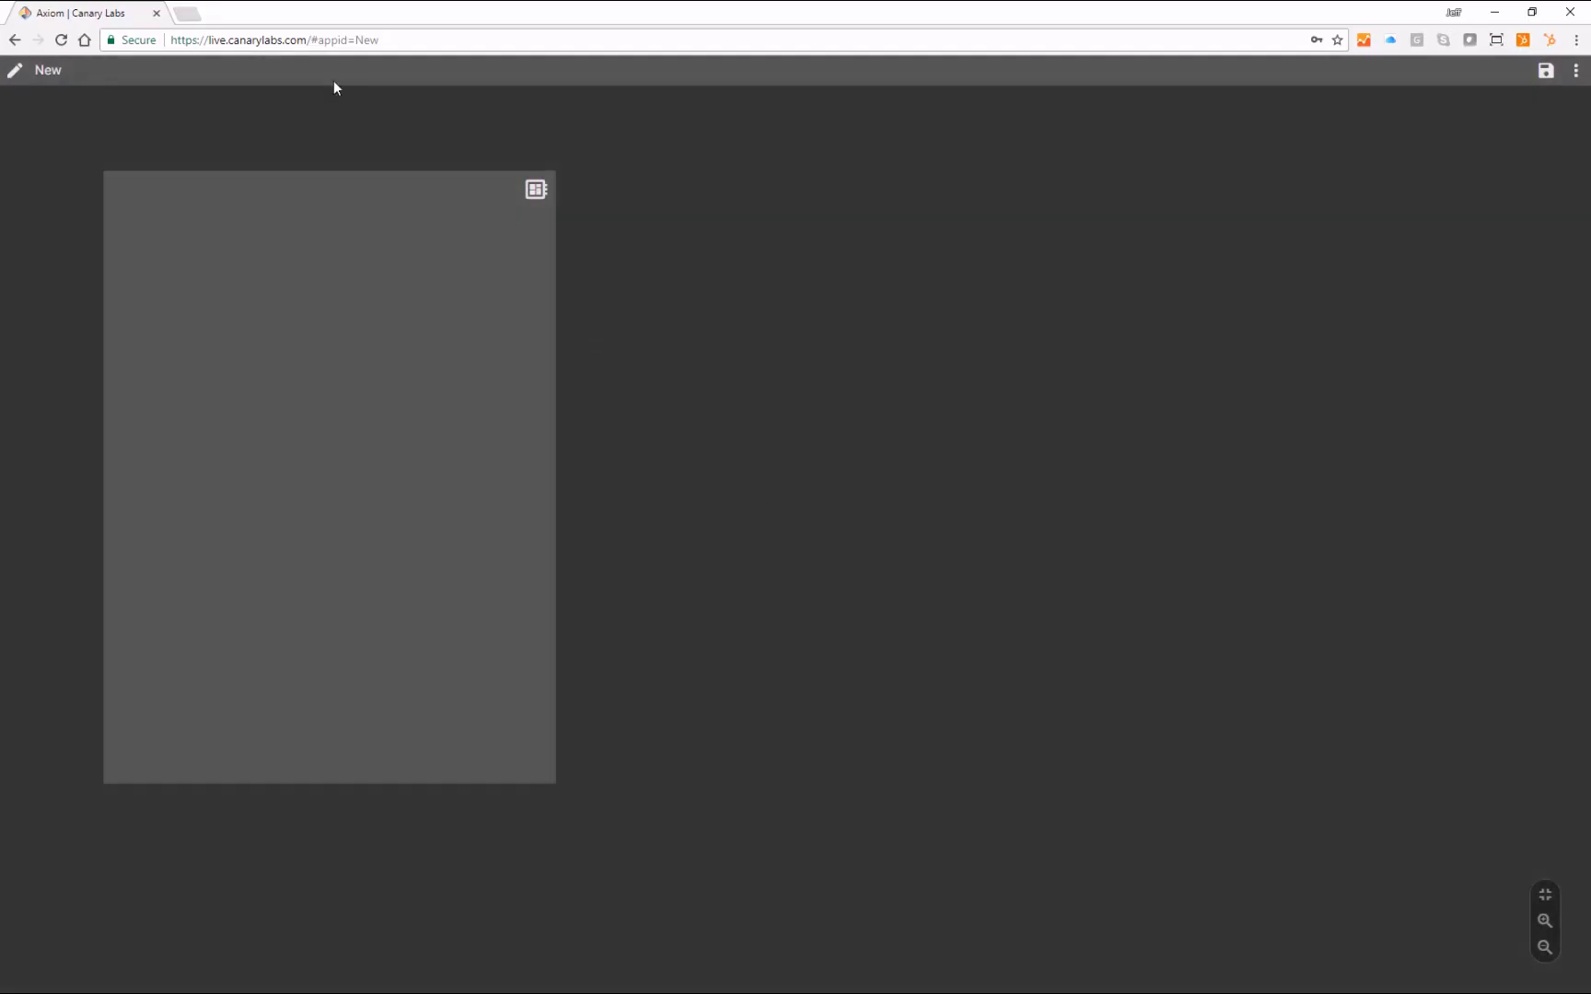
pyautogui.click(15, 70)
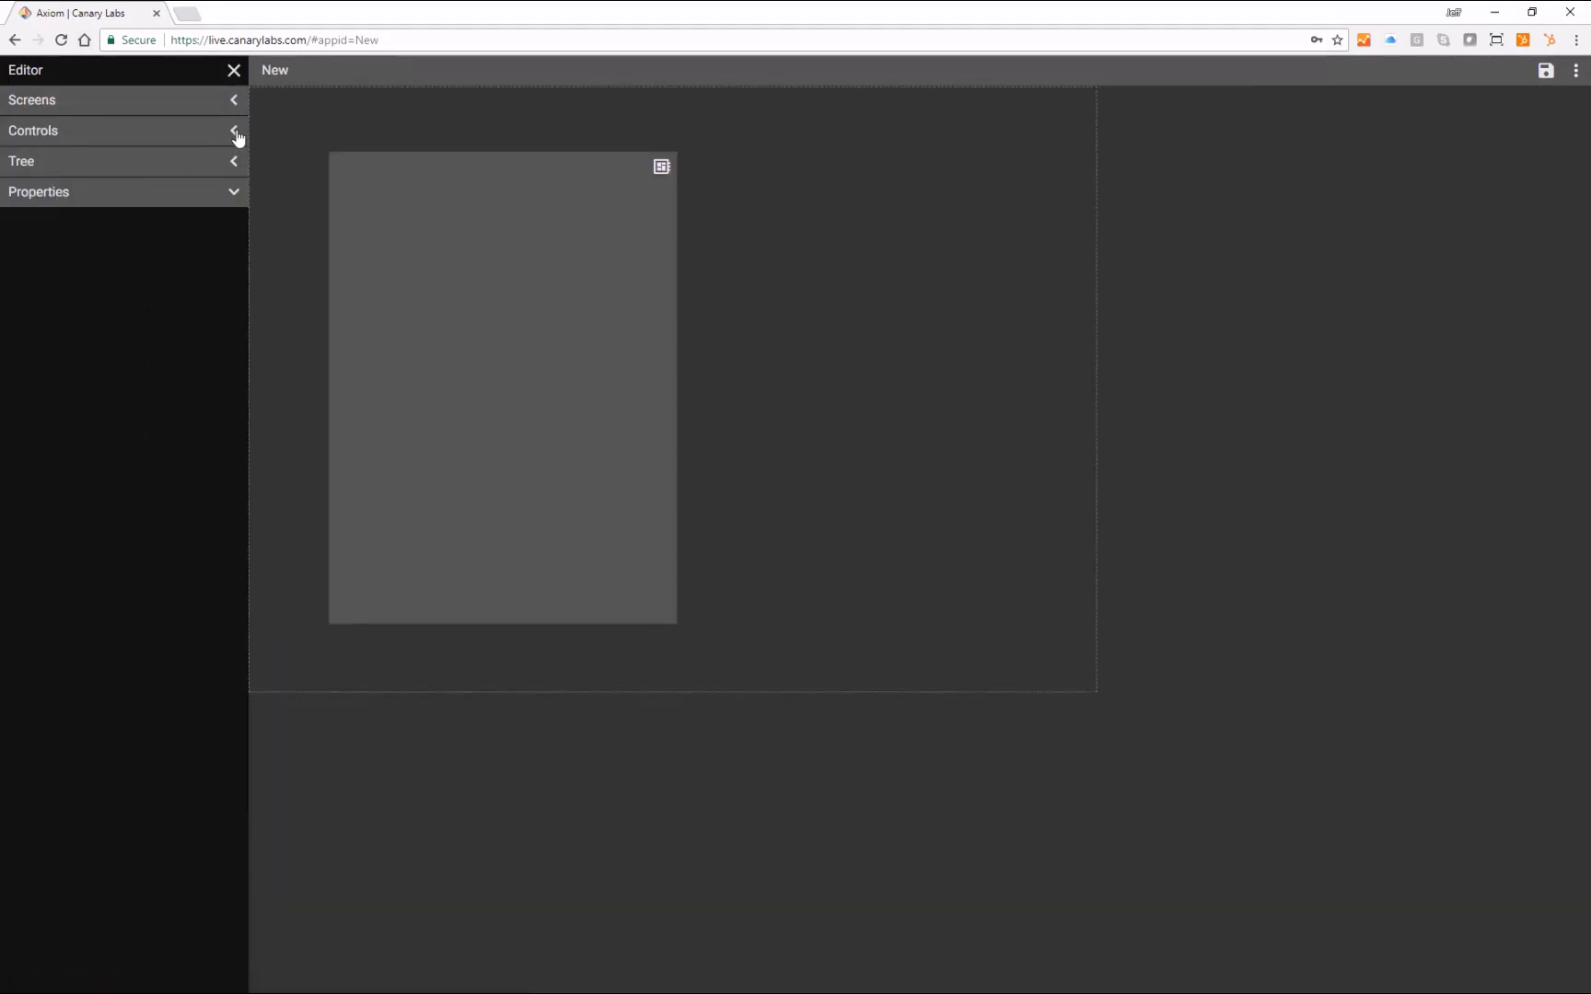
# Add a donut gauge inside the panel near its upper-left corner and bind it to the Oil Field tag Well1.Engine1.Coolant_Temp
pyautogui.click(235, 133)
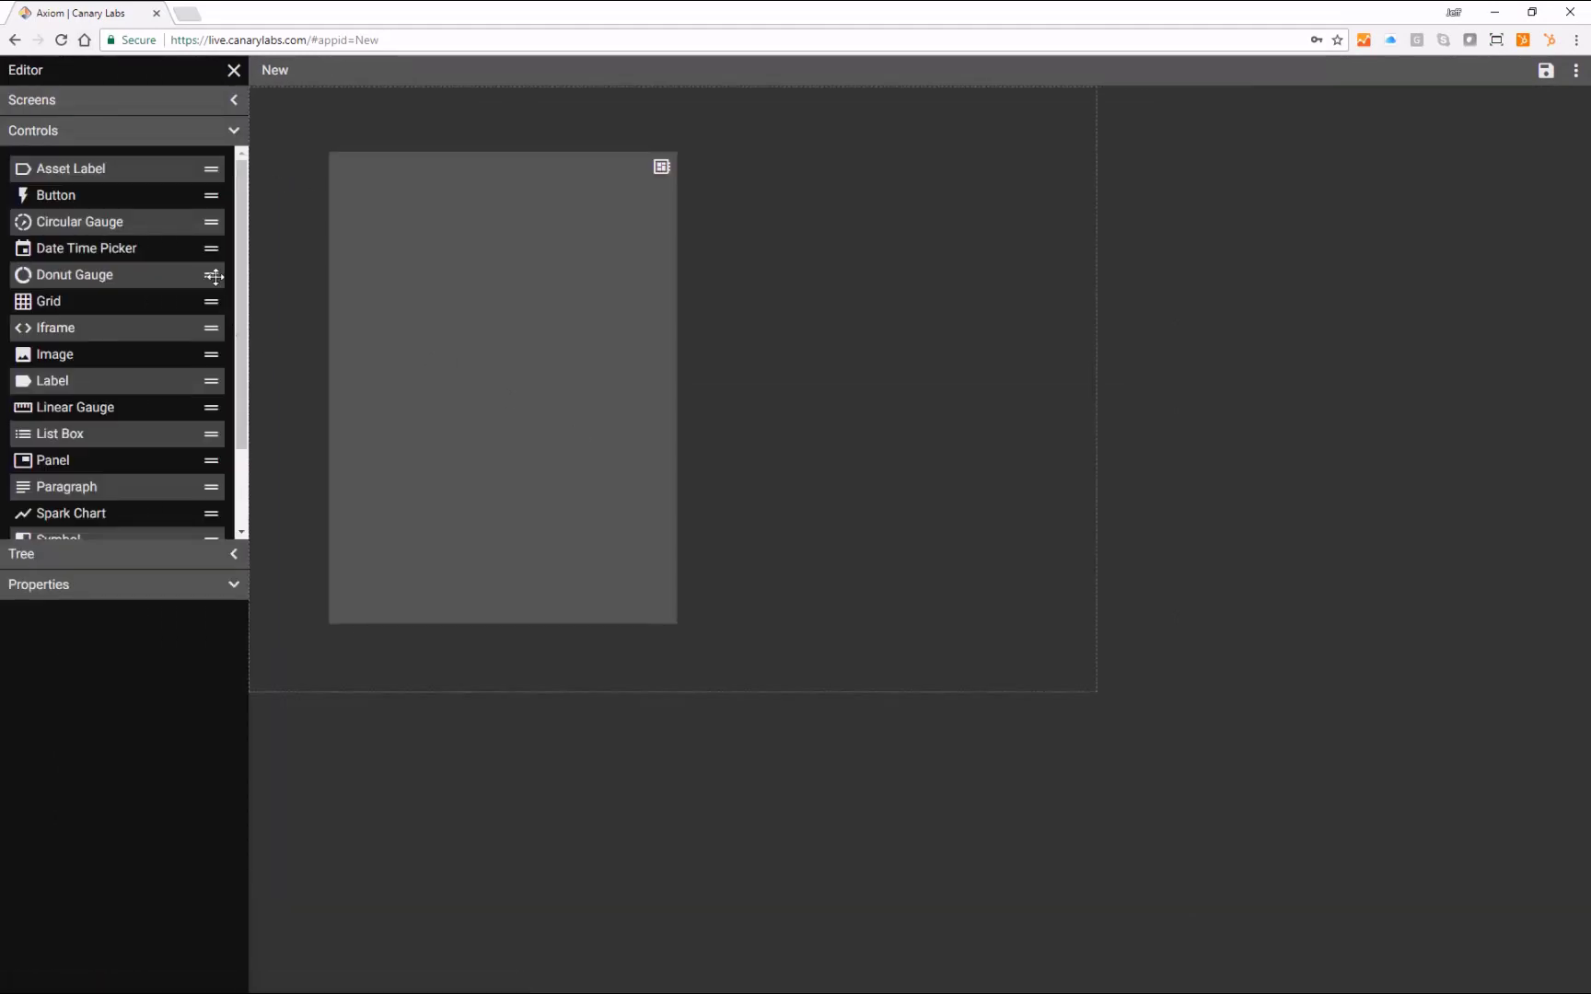
pyautogui.moveTo(214, 277); pyautogui.dragTo(396, 228)
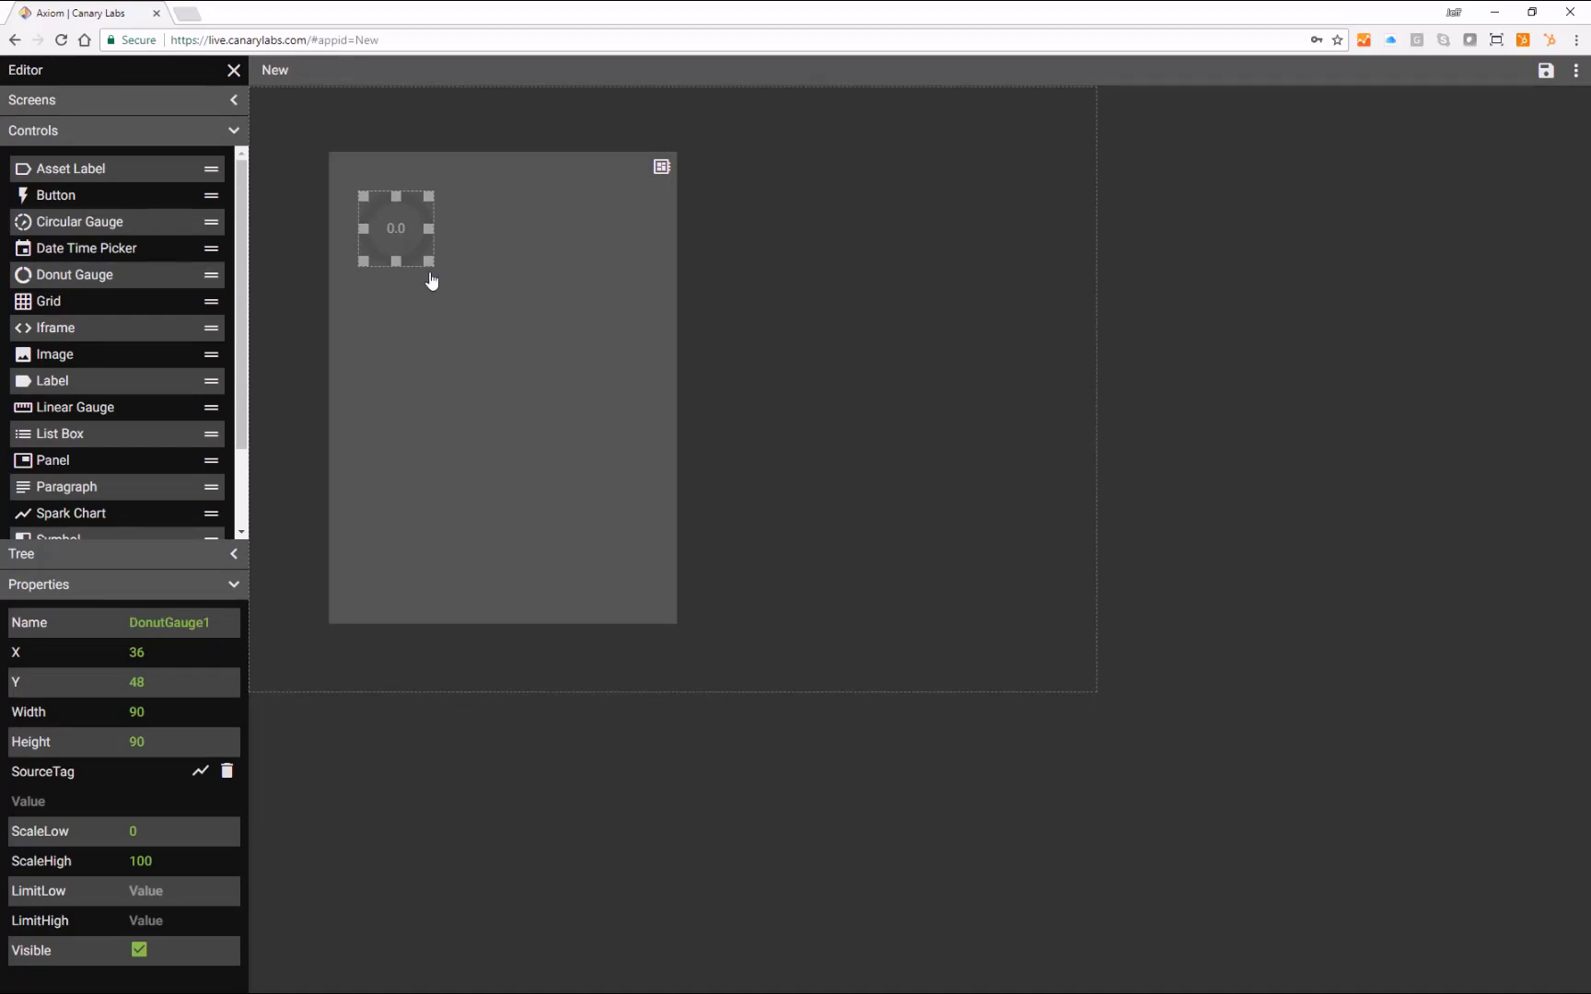
pyautogui.click(201, 771)
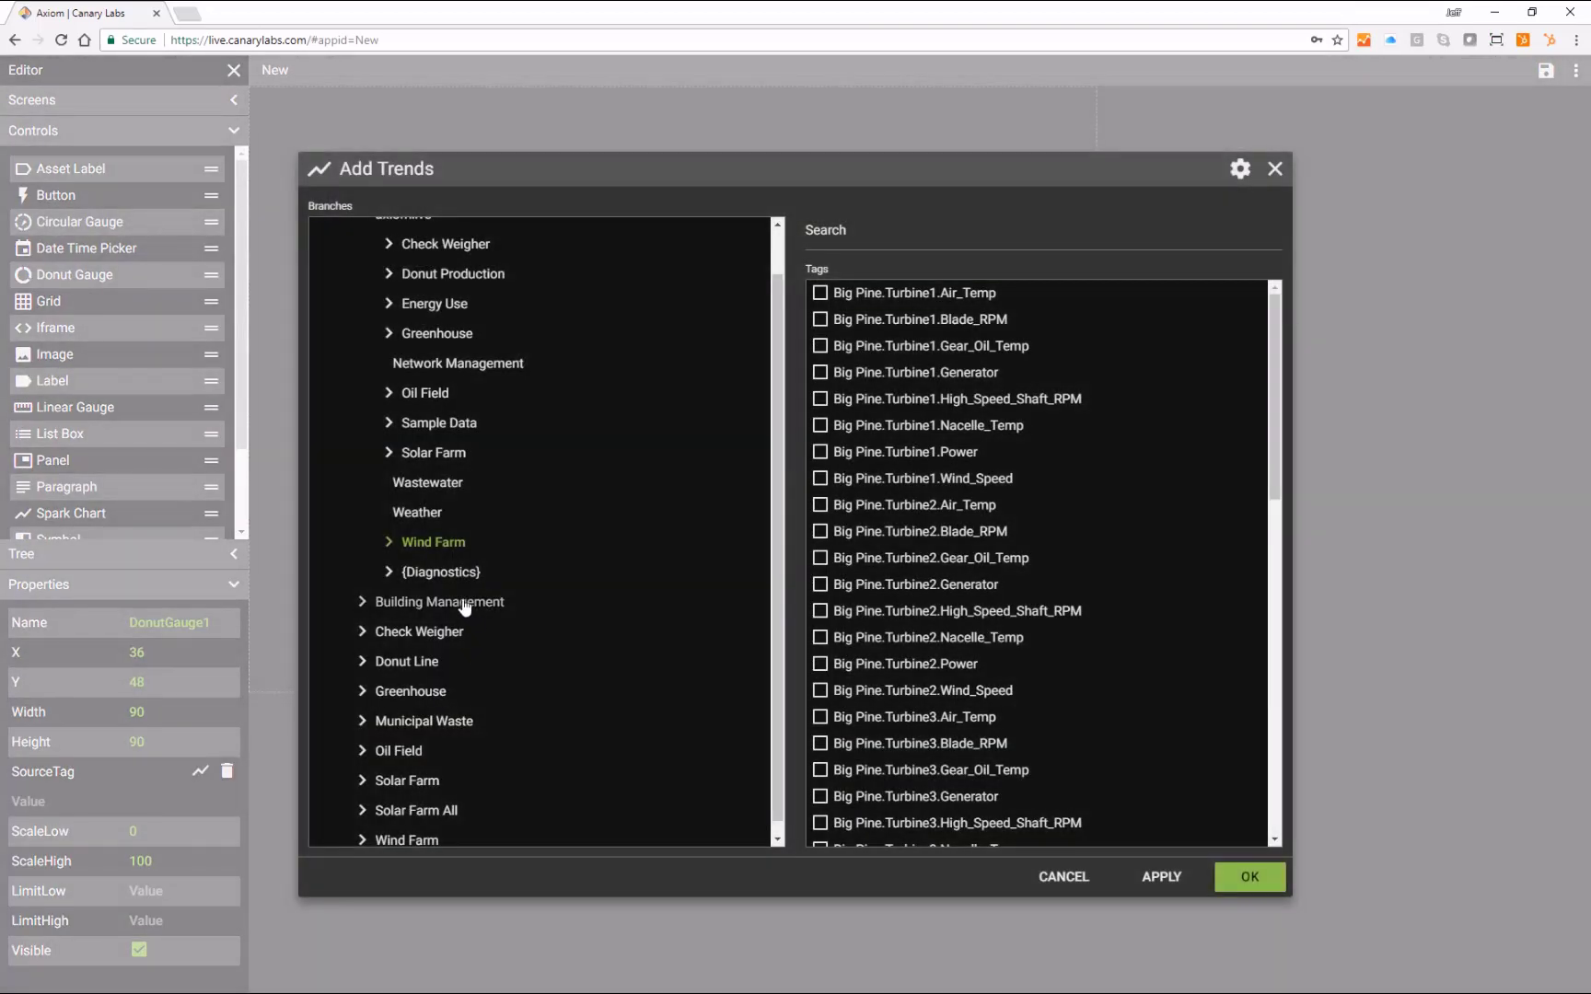
pyautogui.scroll(2, 346, 315)
pyautogui.click(361, 264)
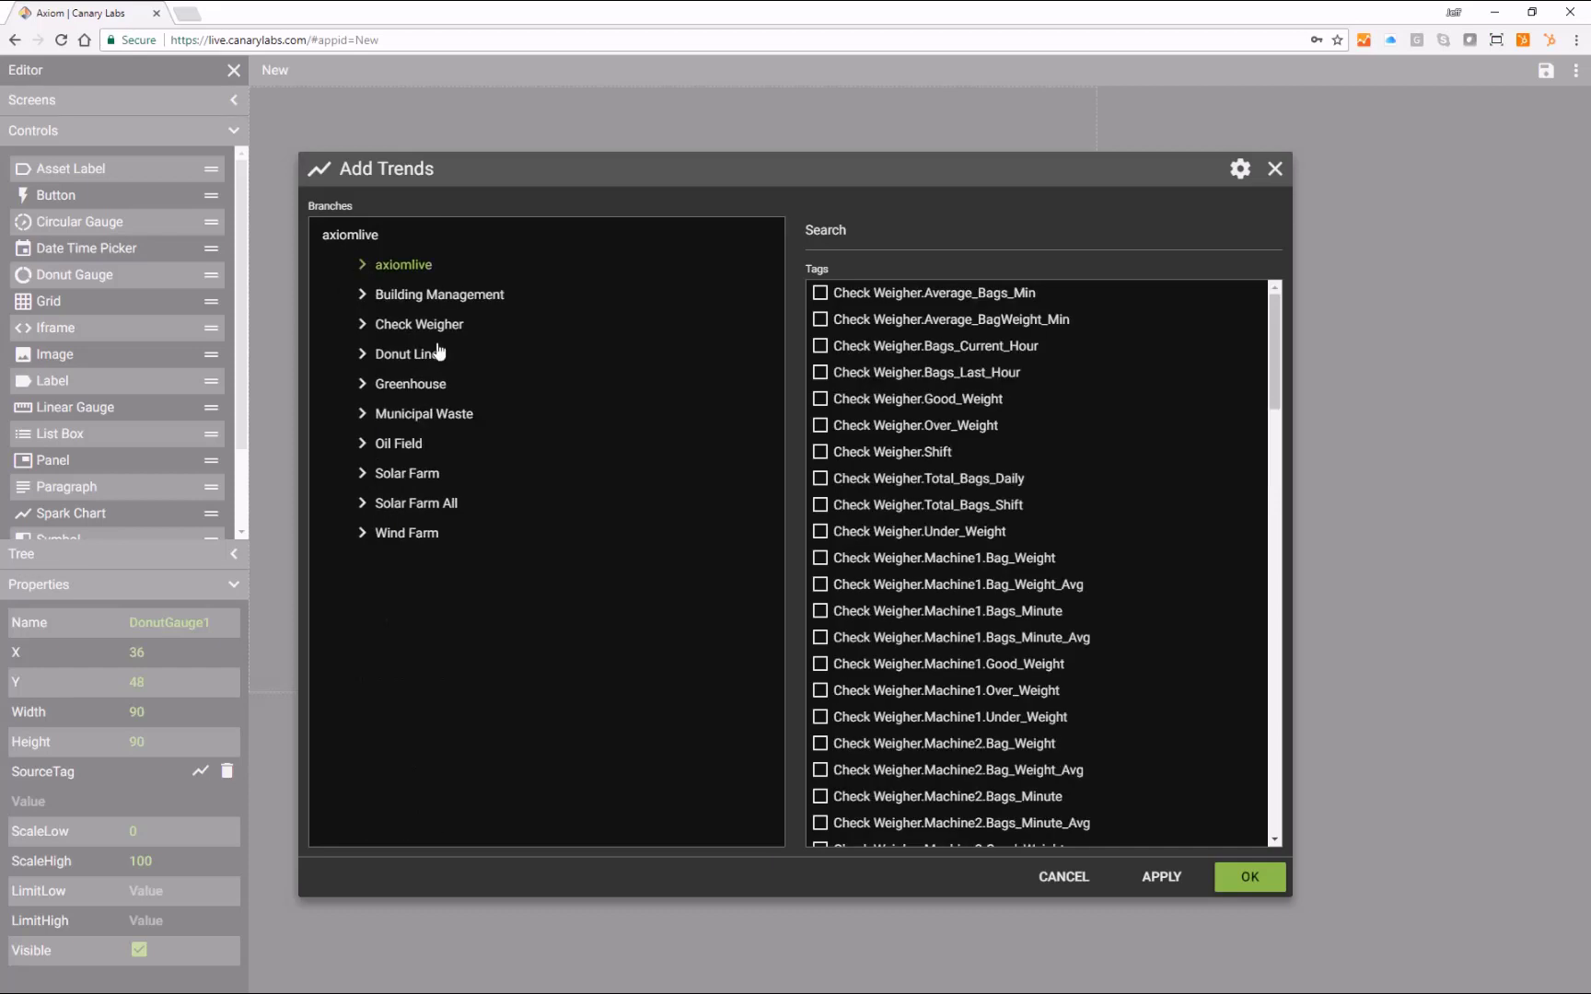
pyautogui.click(391, 443)
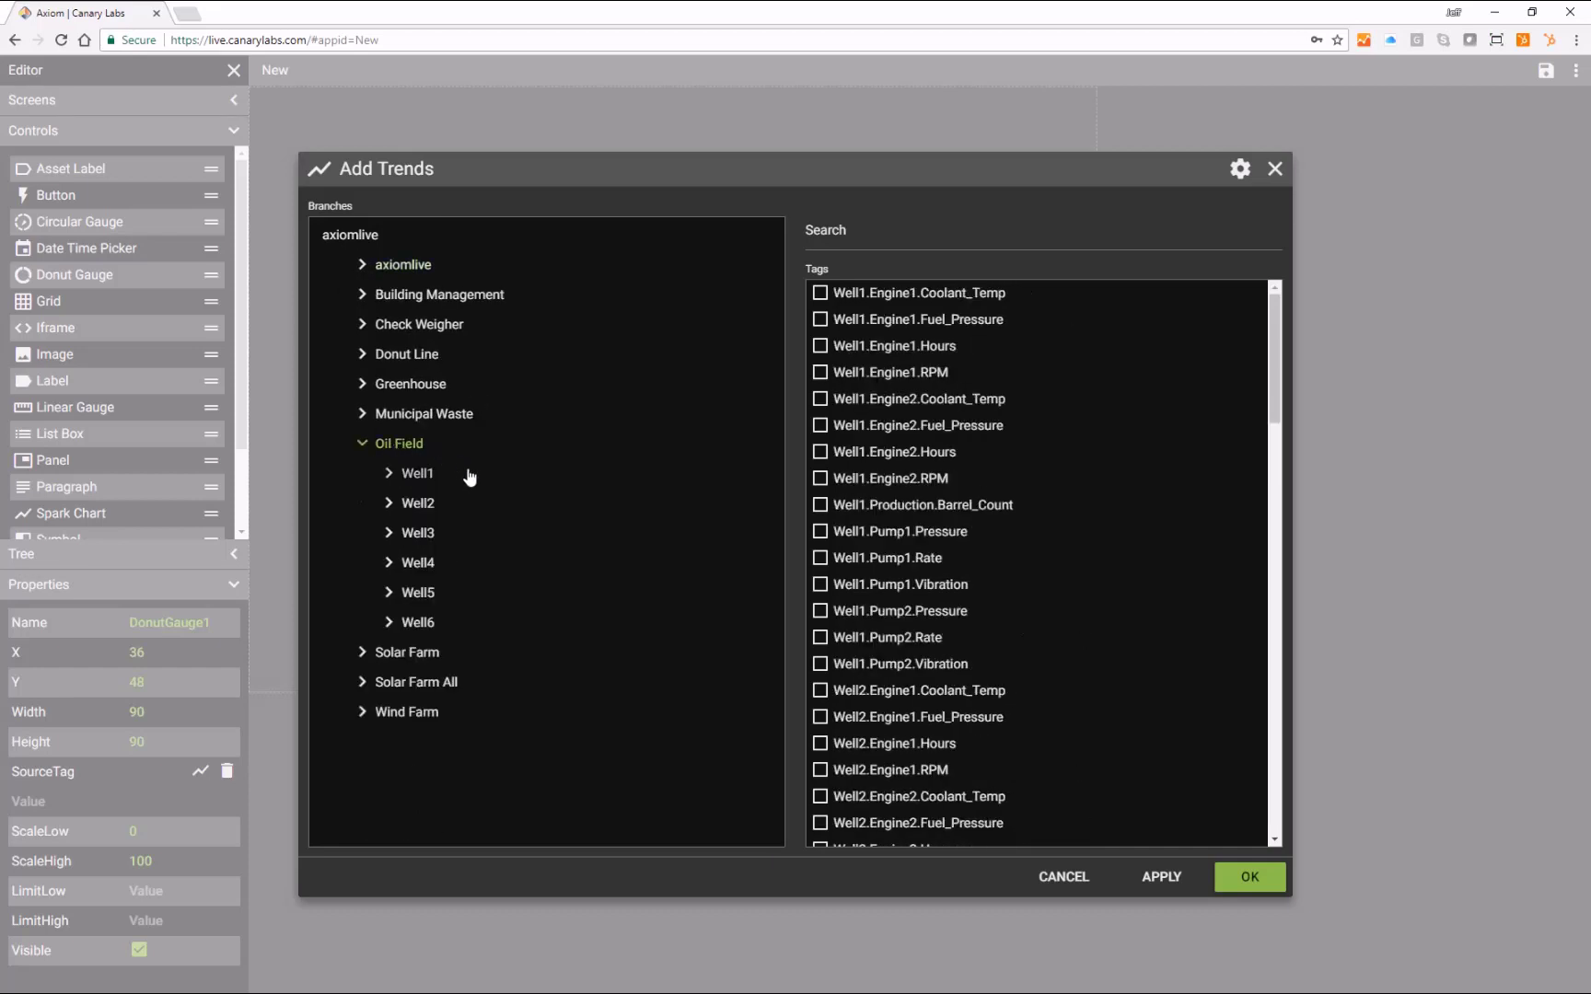
pyautogui.click(422, 473)
pyautogui.click(458, 507)
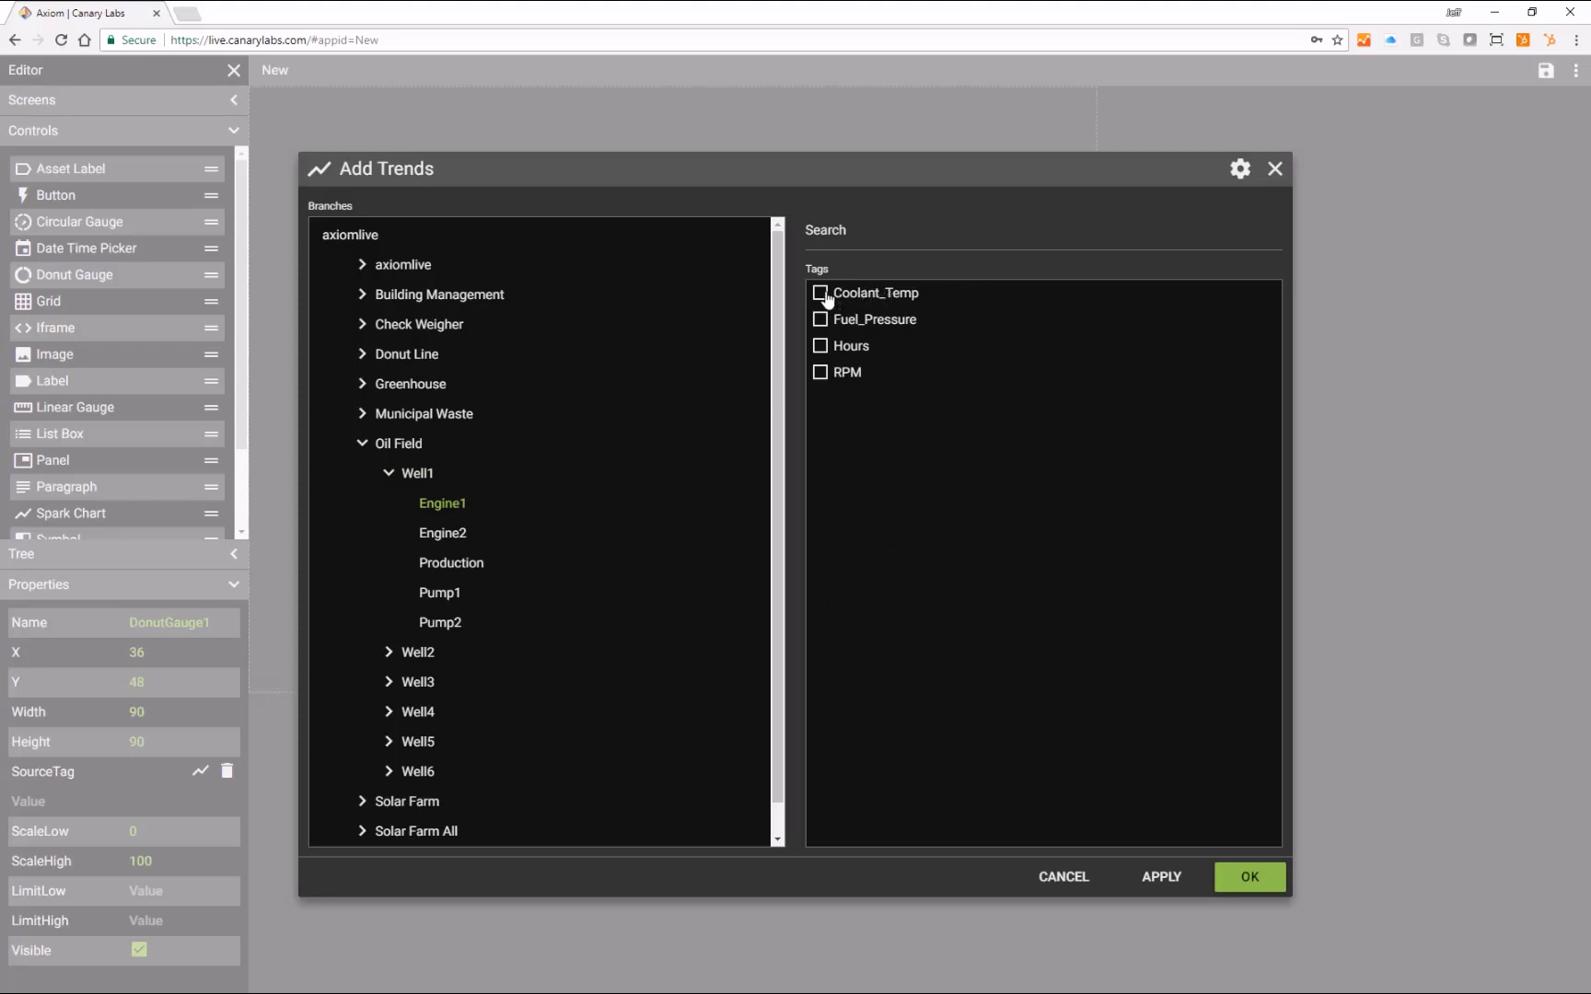
pyautogui.click(820, 294)
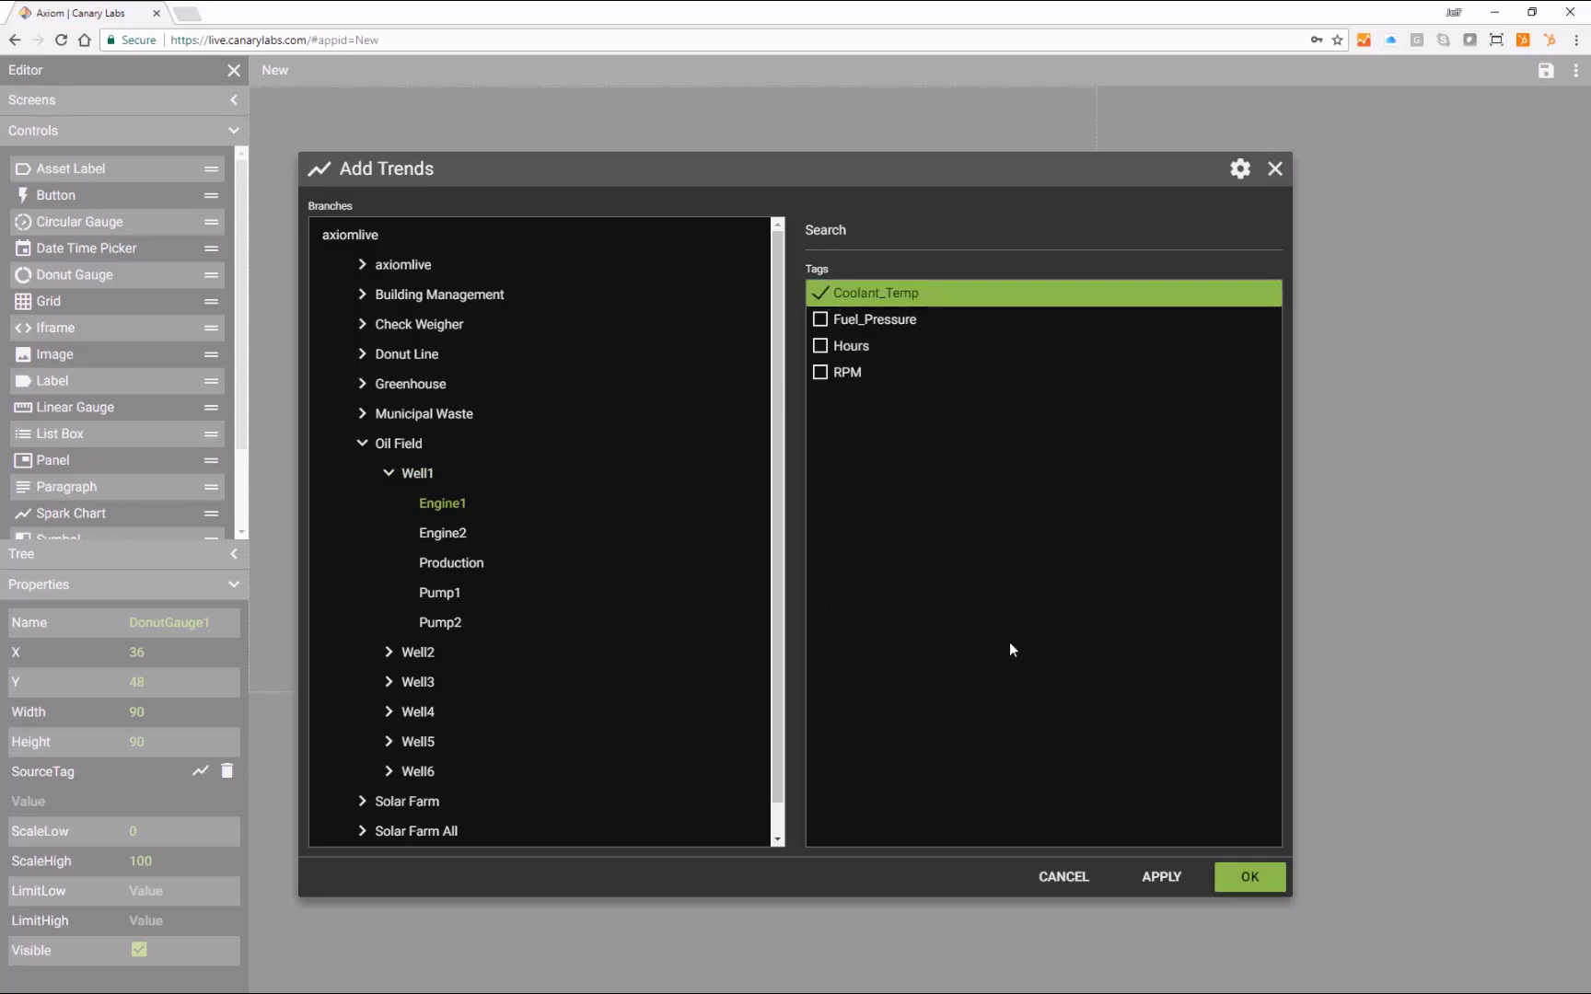
pyautogui.click(1251, 879)
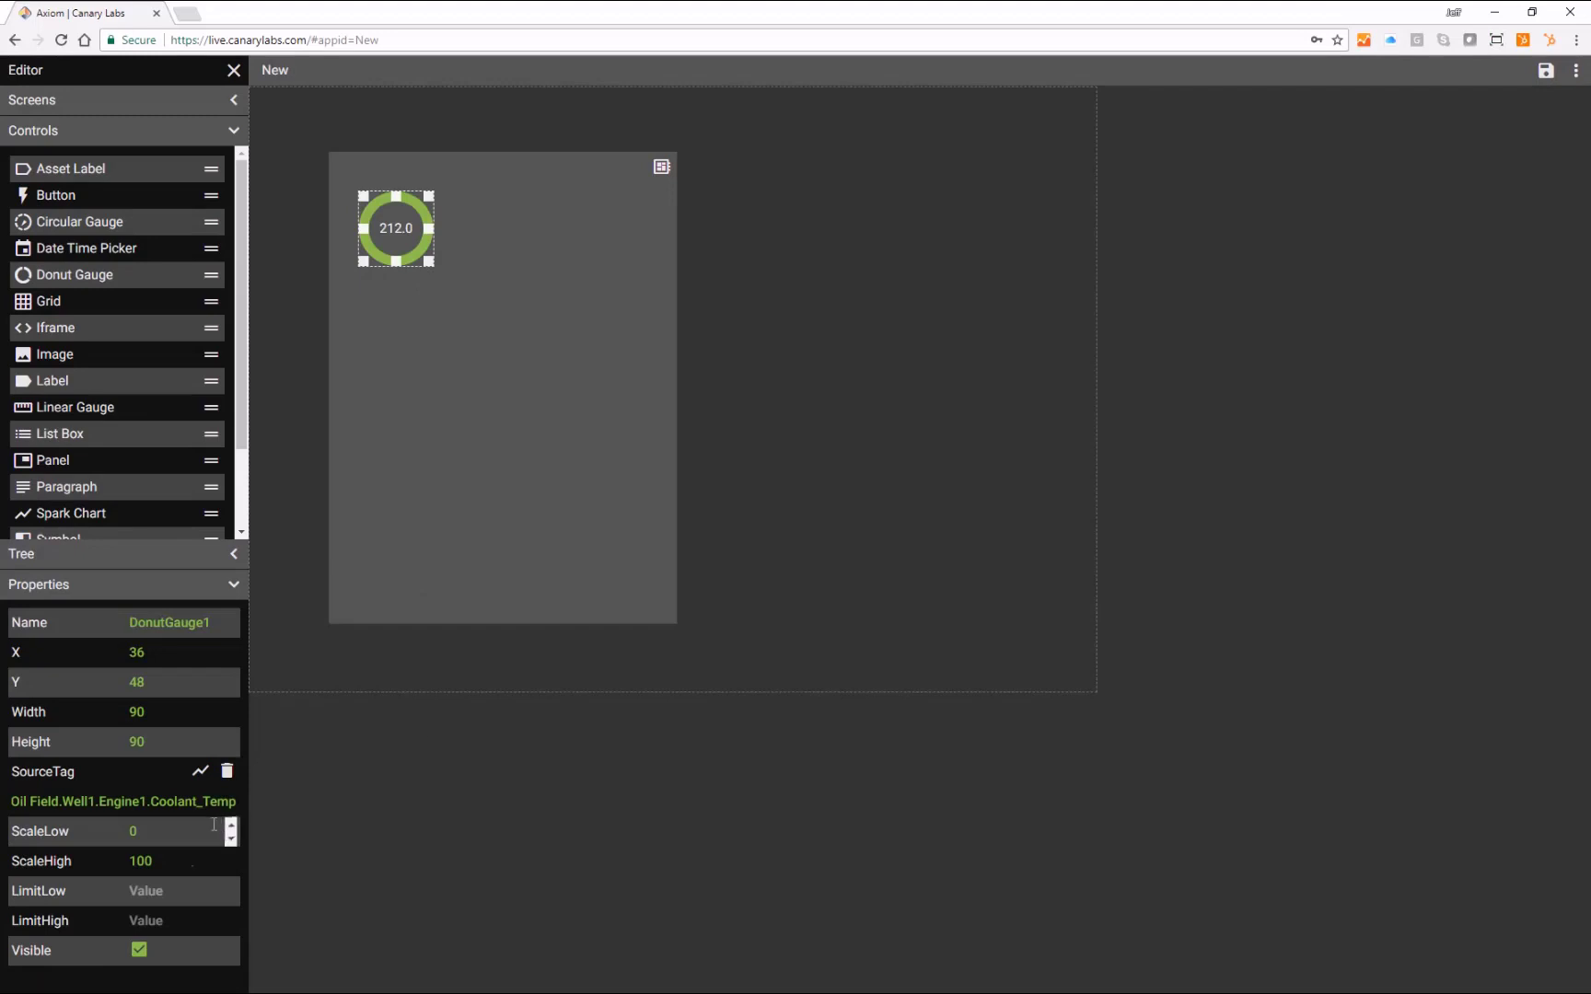
# Set the donut gauge's ScaleHigh to 500 and place an asset label in the panel just below the gauge
pyautogui.doubleClick(180, 861)
pyautogui.write('500')
pyautogui.press('Return')
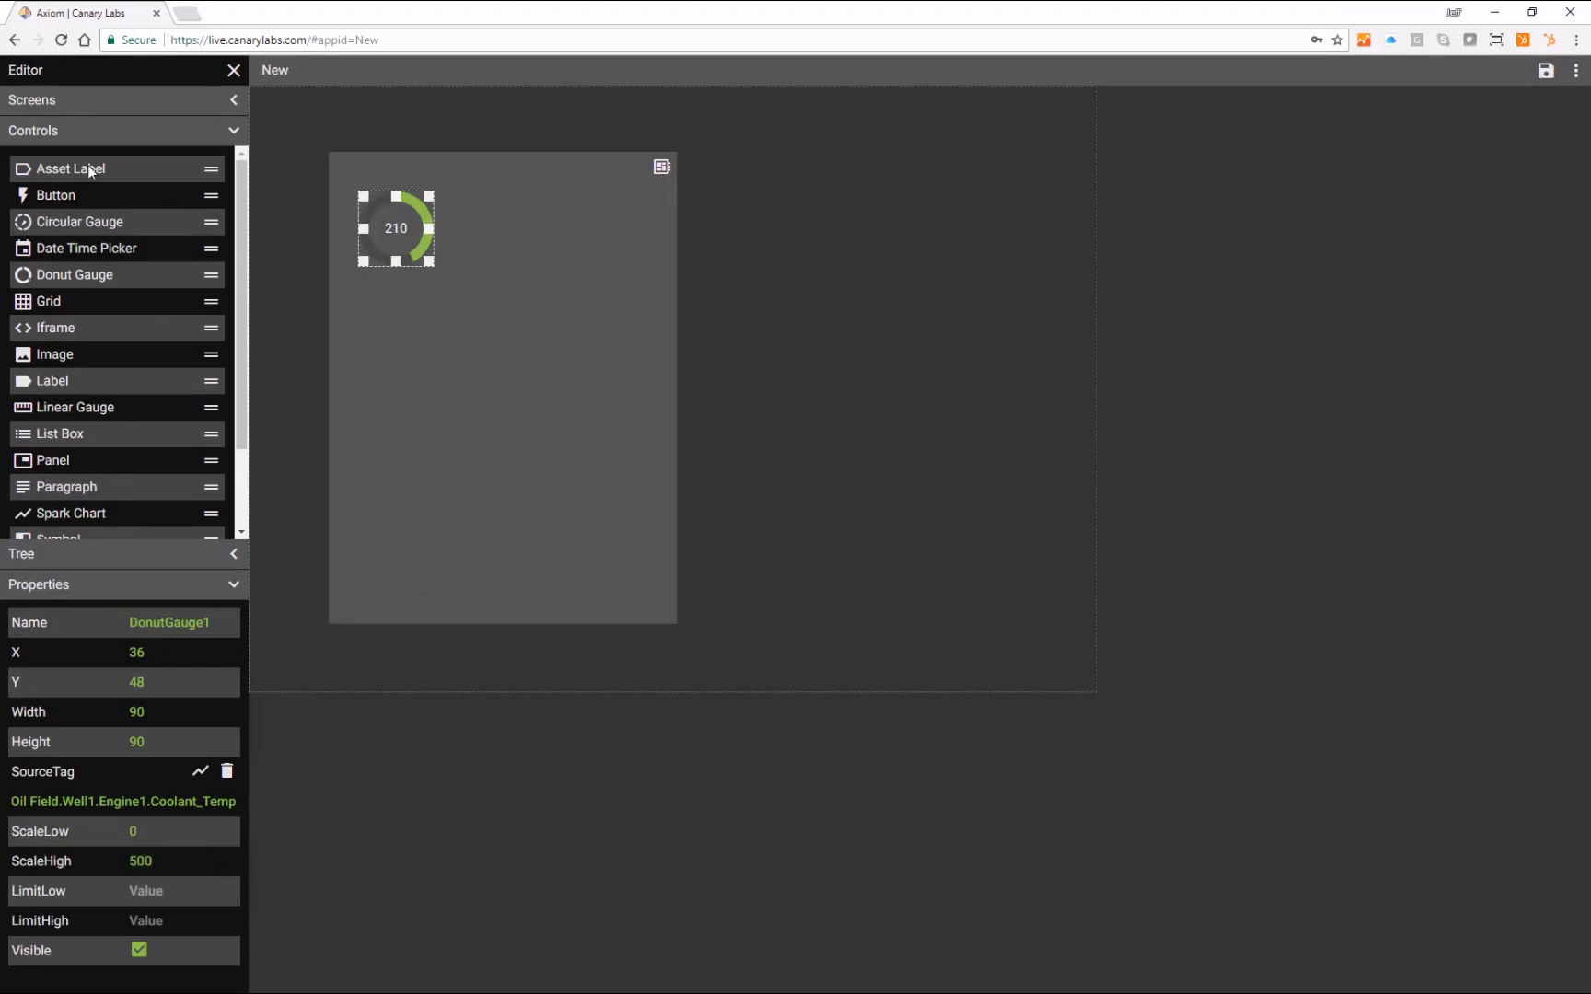
pyautogui.moveTo(211, 168); pyautogui.dragTo(450, 305)
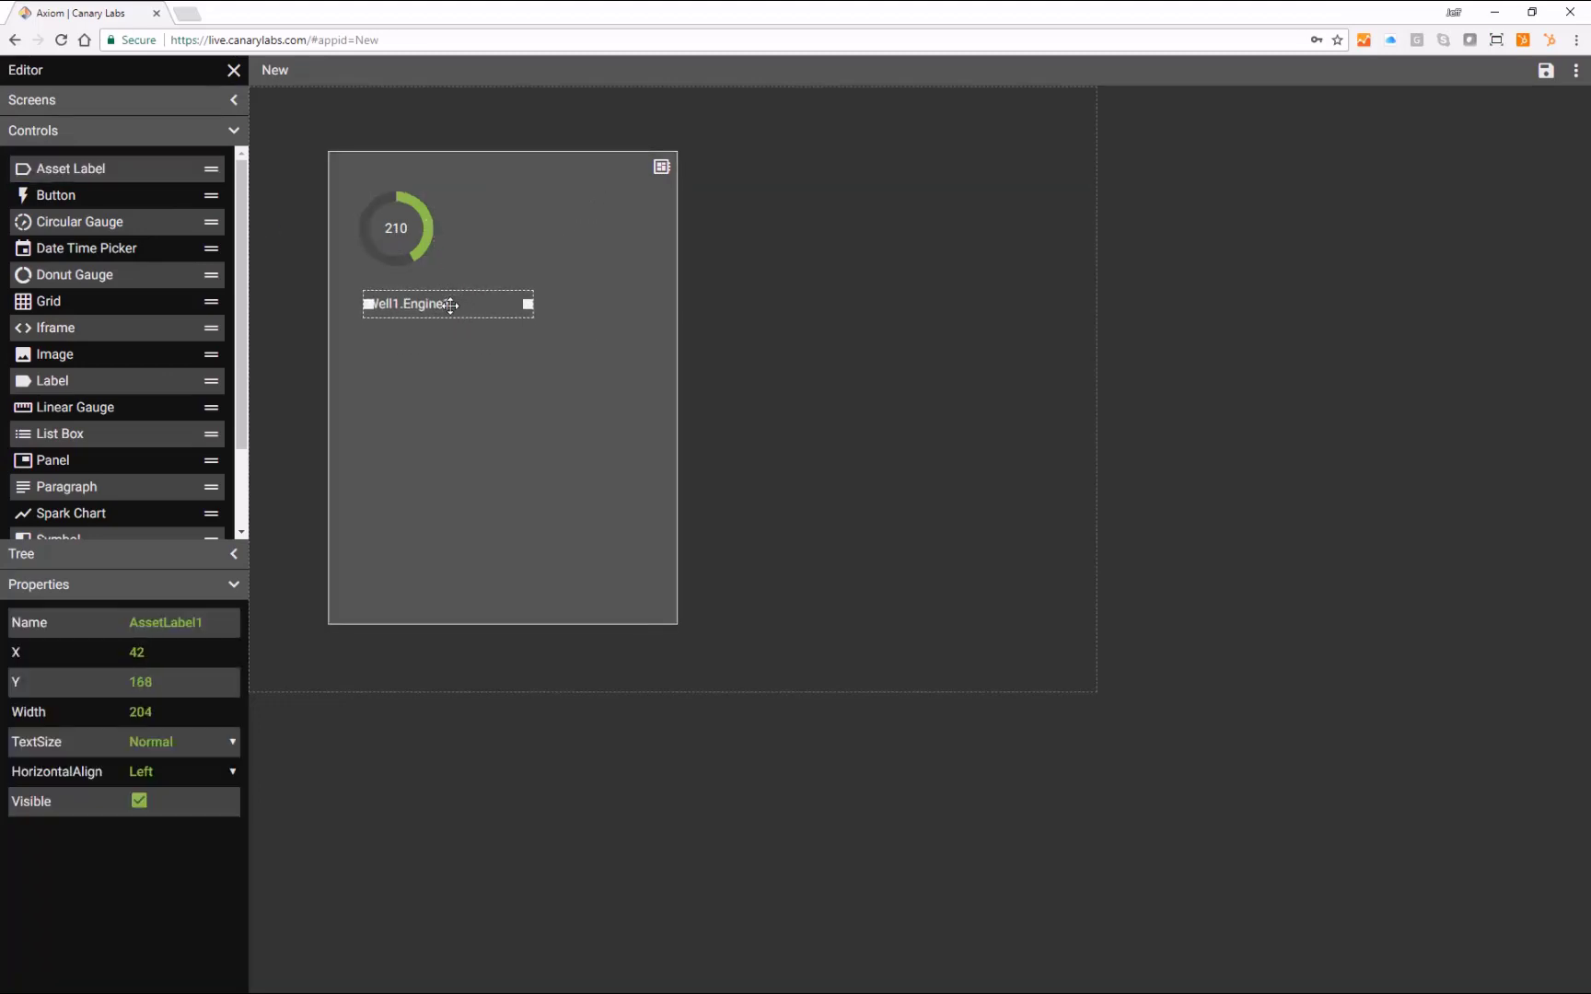
# Leave edit mode and switch the panel's asset to Well1.Engine2
pyautogui.click(233, 71)
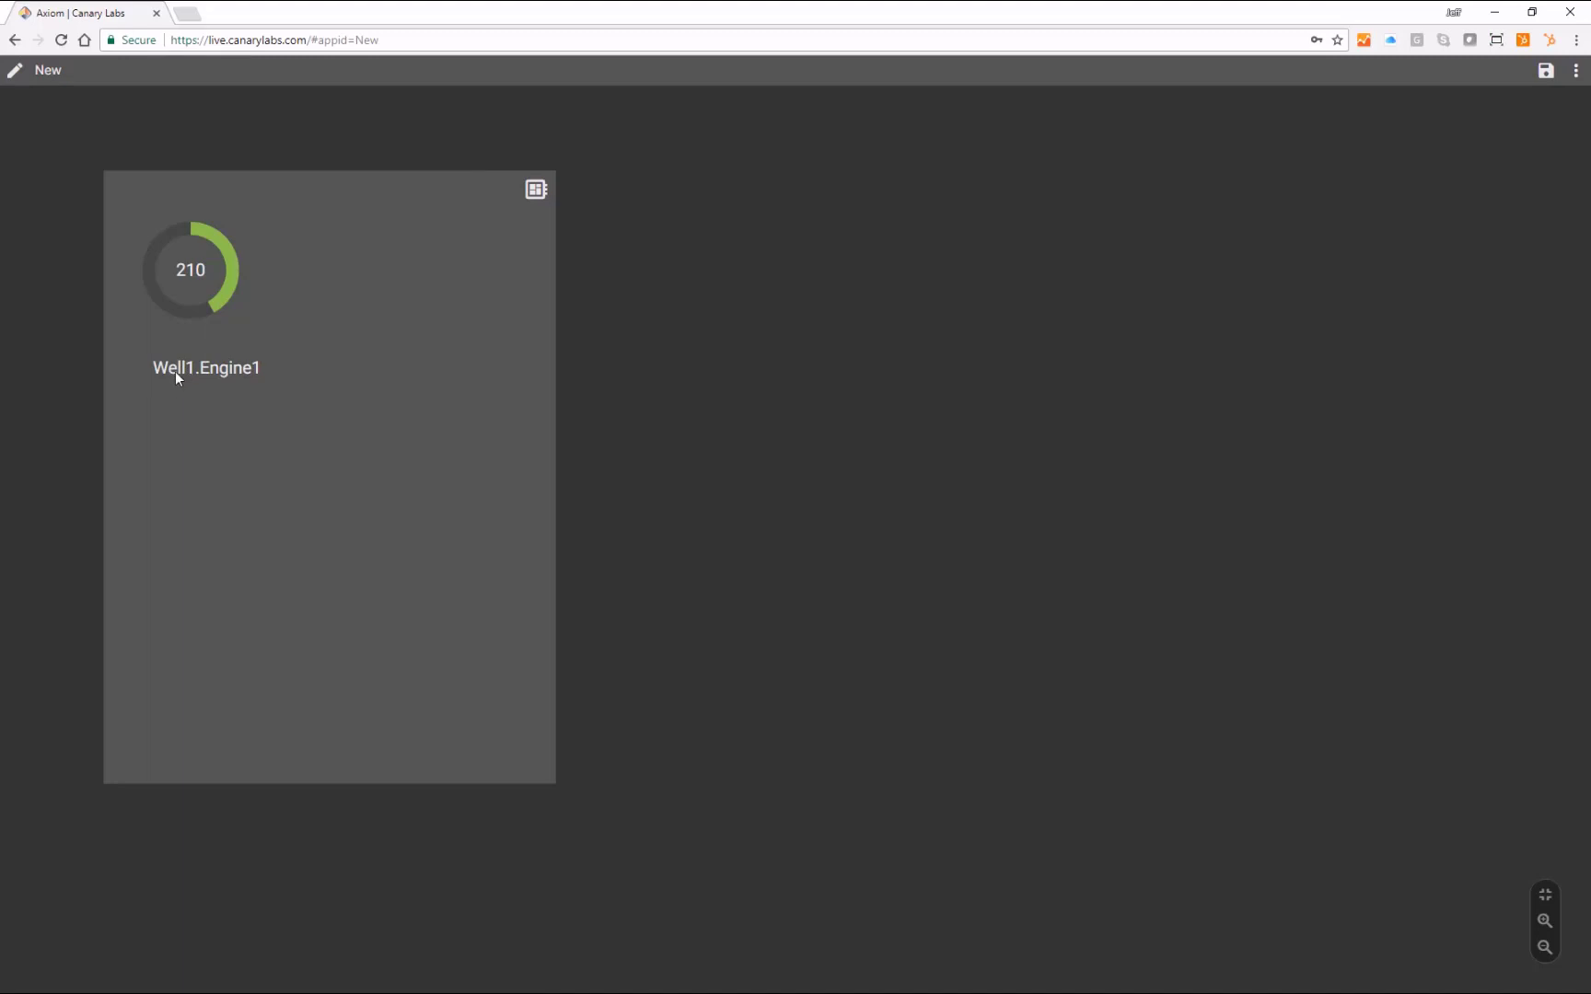
pyautogui.click(535, 190)
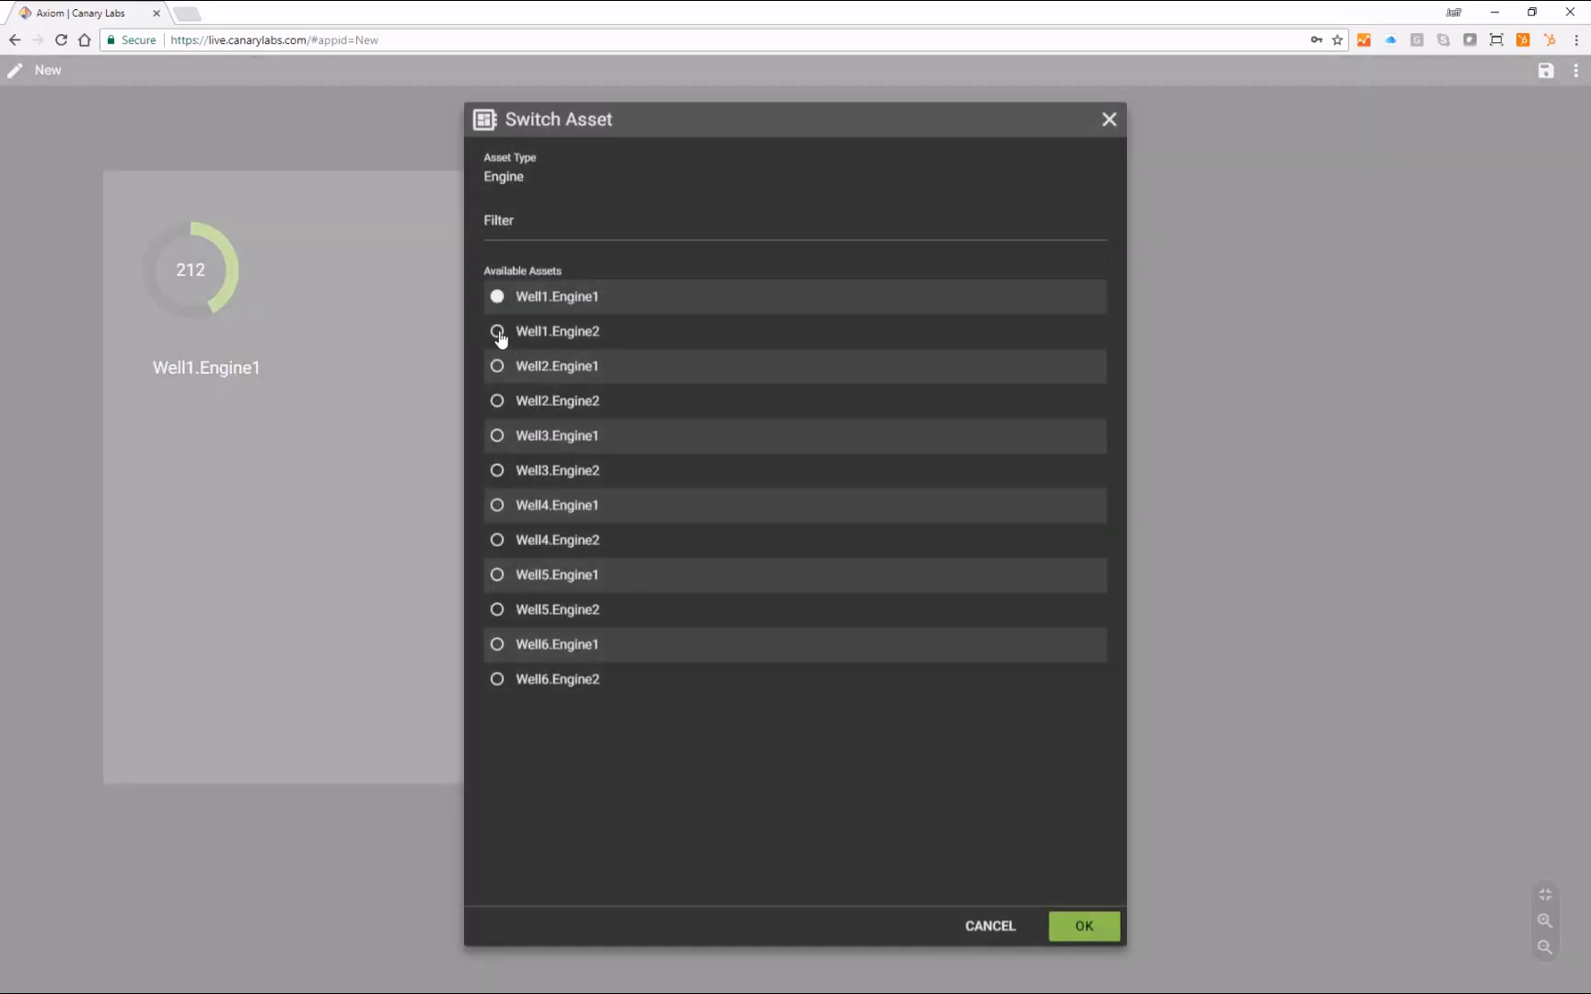
pyautogui.click(498, 335)
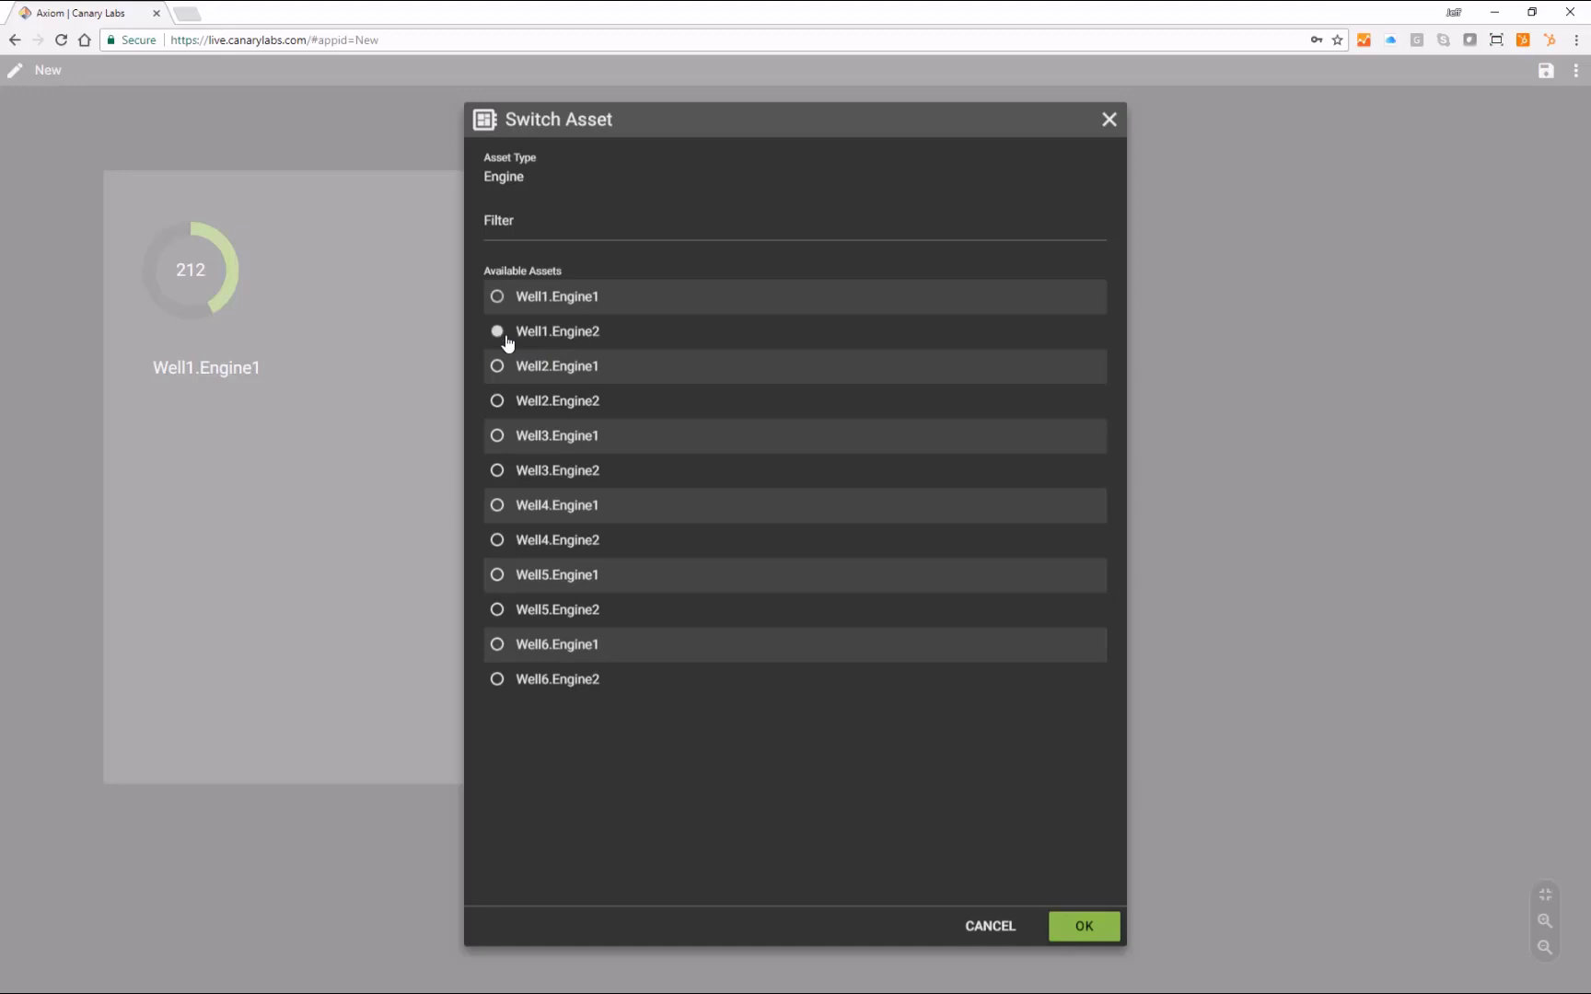
pyautogui.click(1083, 930)
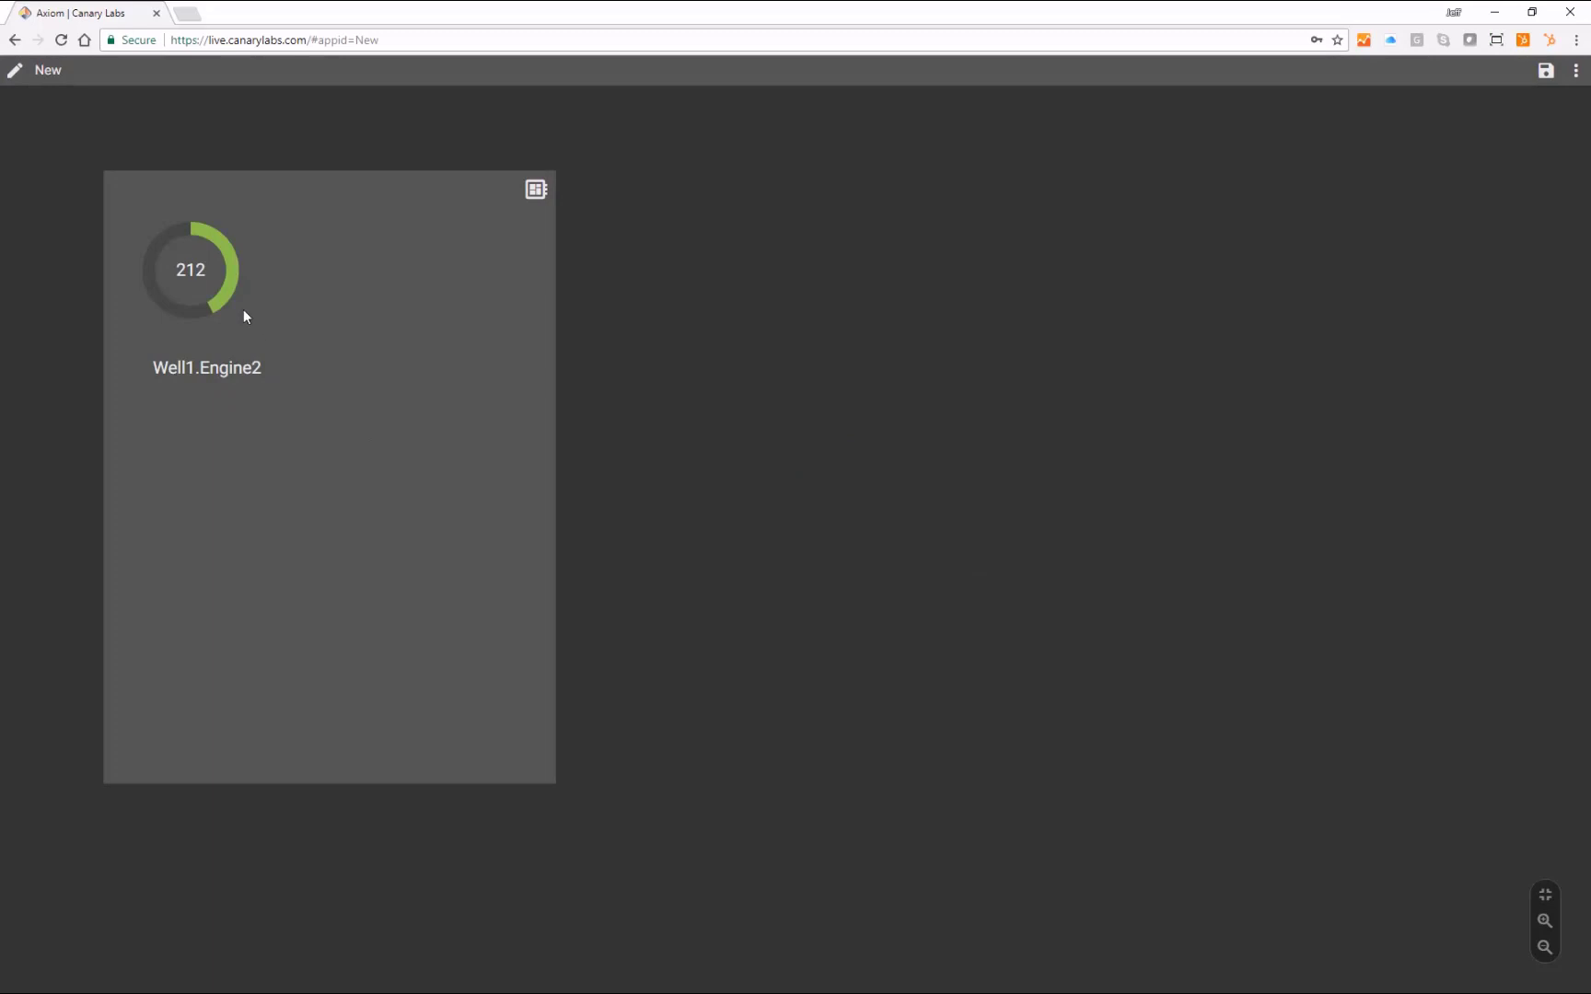
# Return to edit mode, collapse the controls list and show the properties of the donut gauge in the panel
pyautogui.click(15, 71)
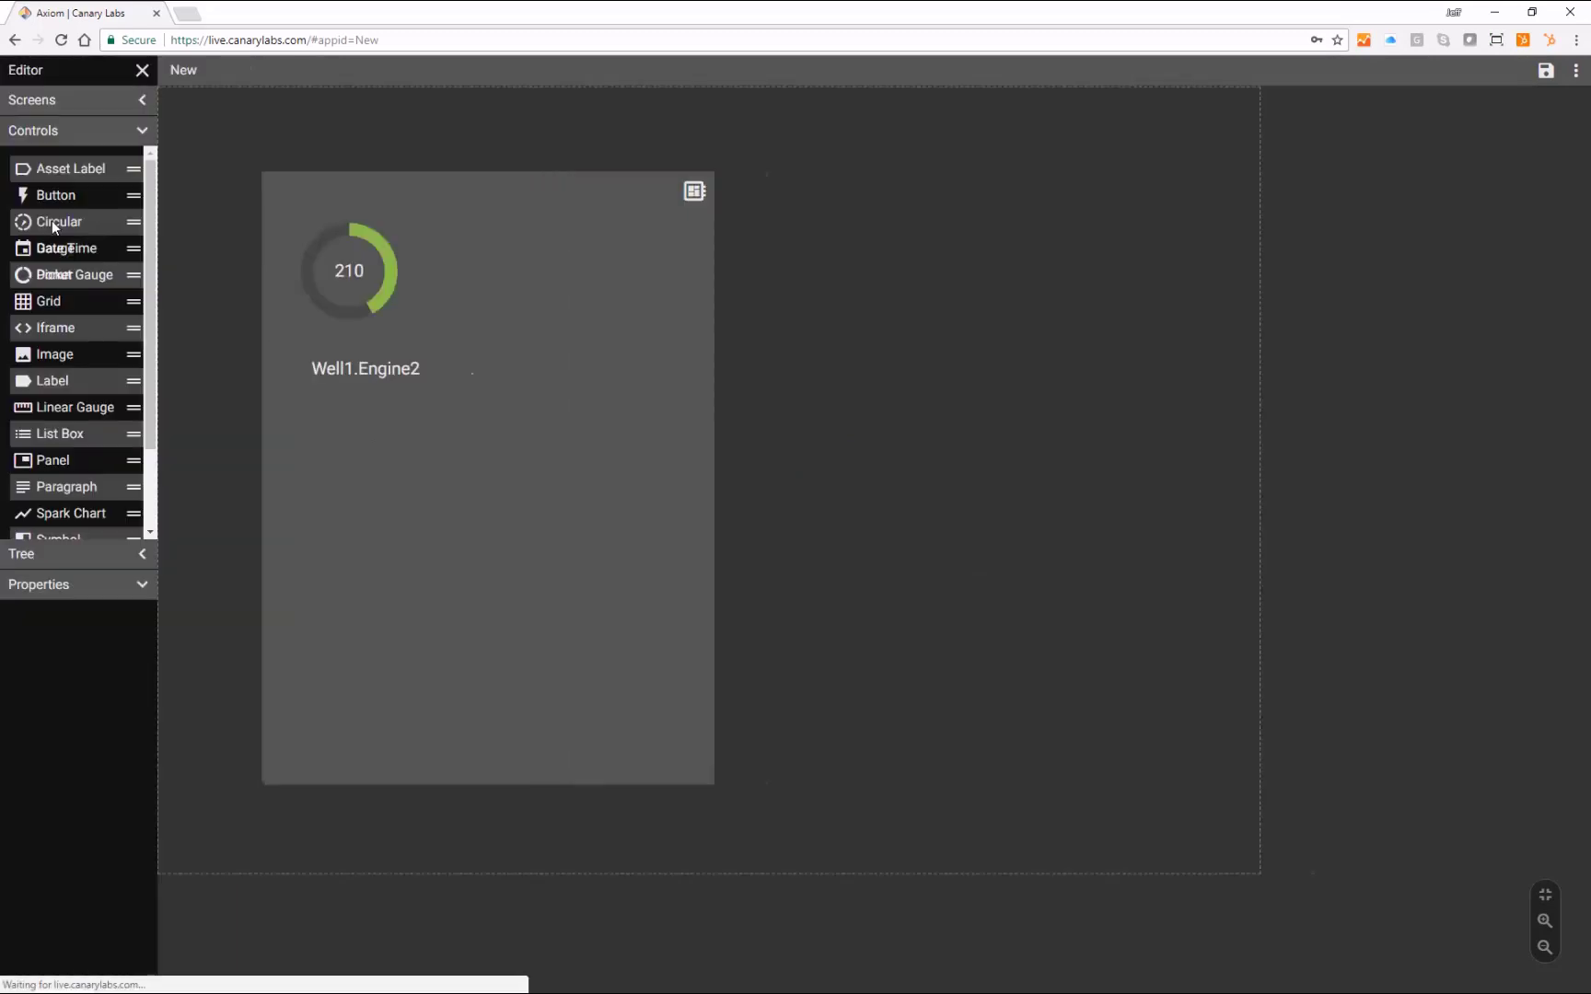
pyautogui.click(232, 133)
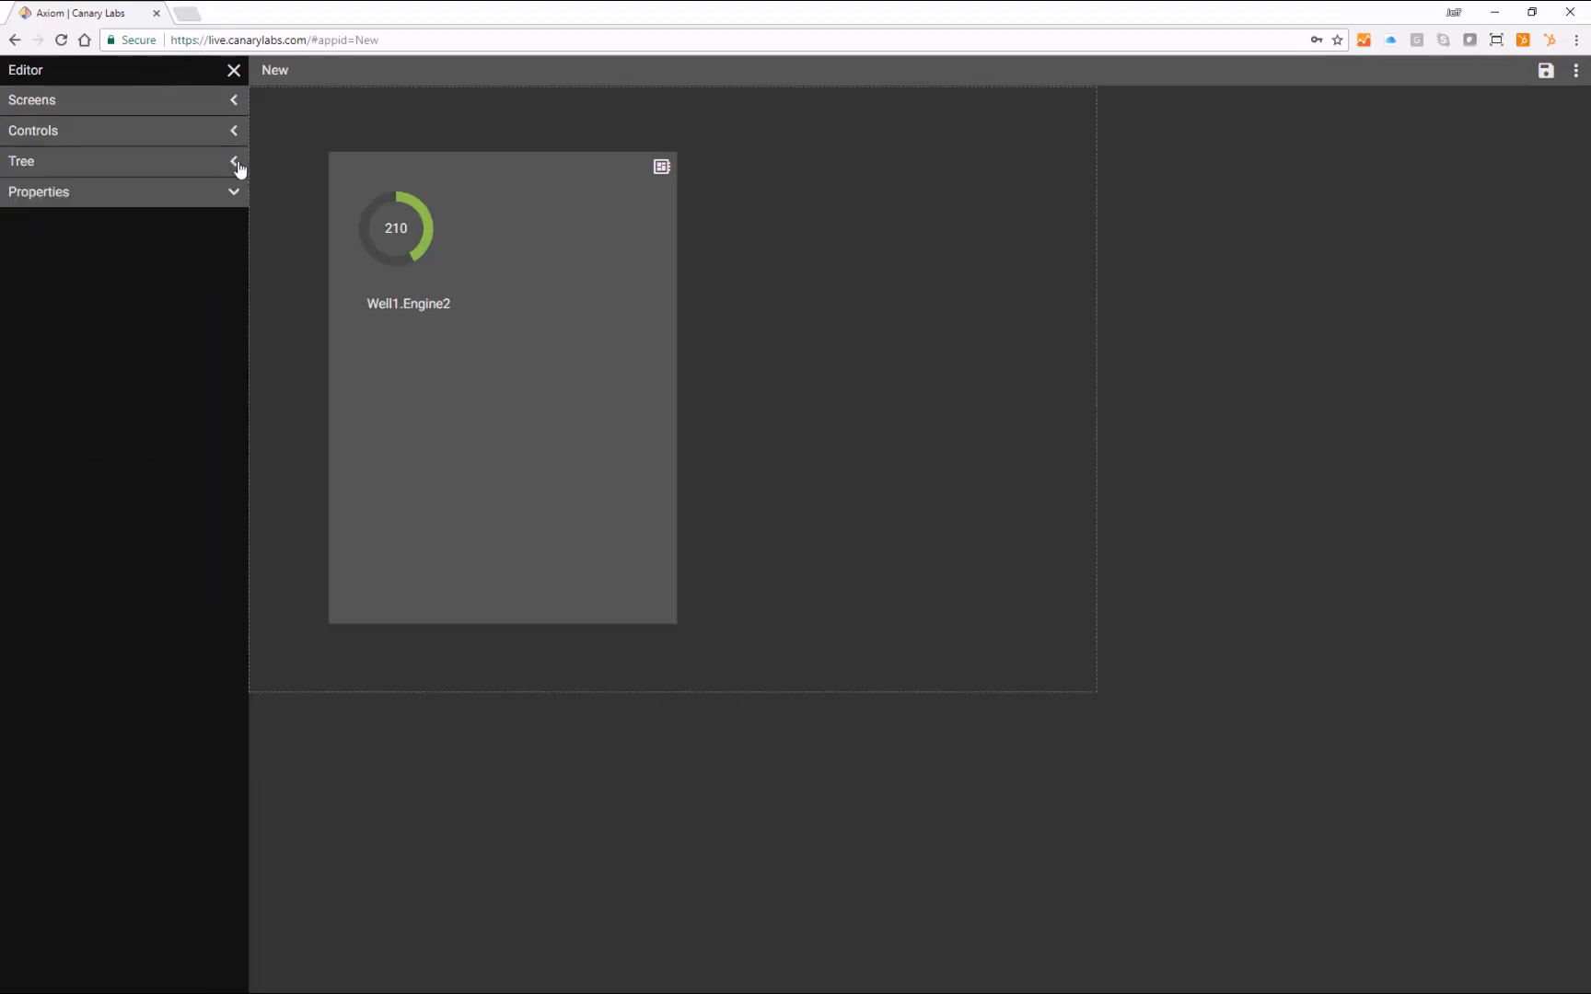
pyautogui.click(235, 196)
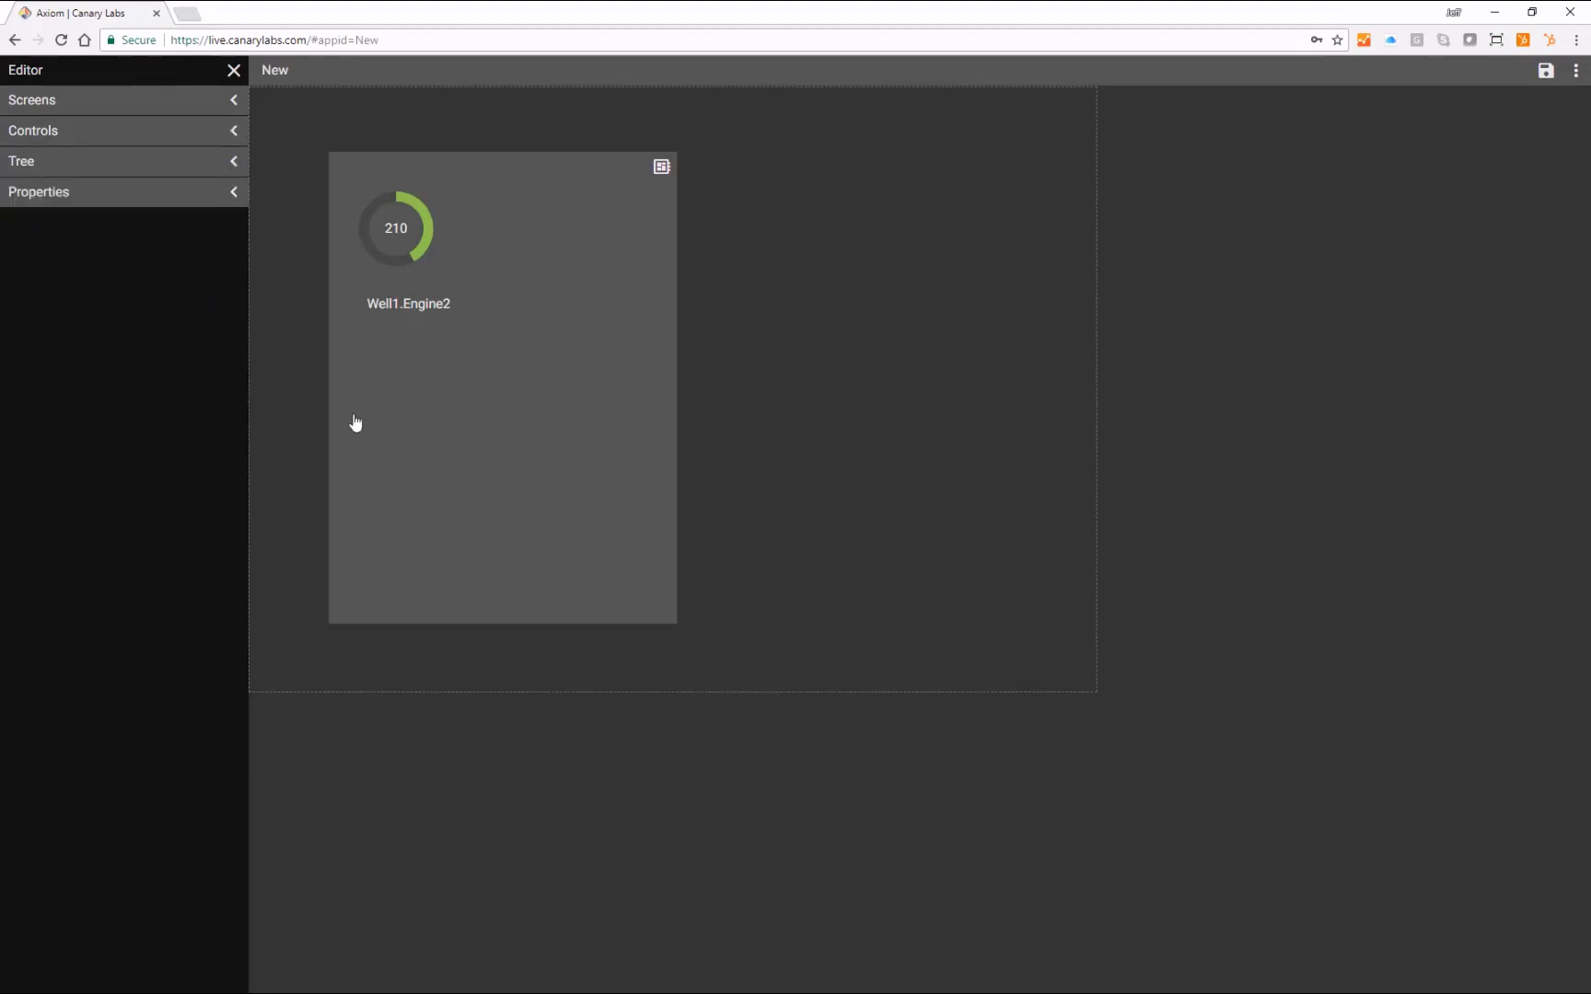
pyautogui.click(235, 193)
pyautogui.click(391, 236)
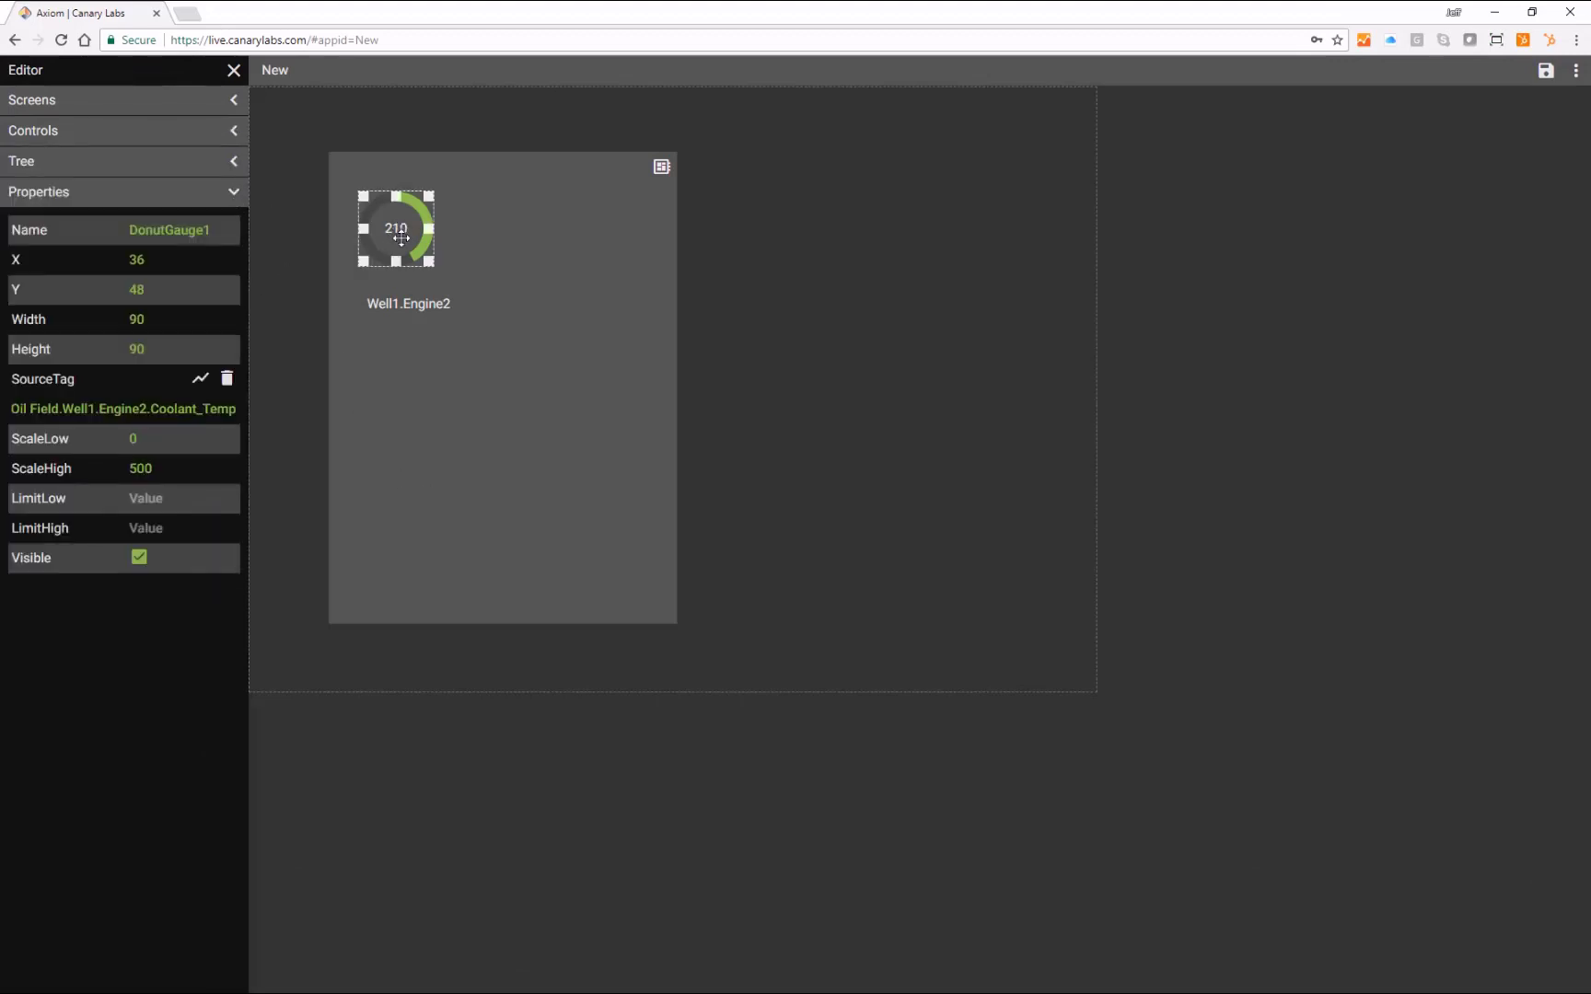
# Examine the axiomlive and Oil Field branches available for the gauge's SourceTag, and close the tag browser without changing the tag
pyautogui.click(200, 380)
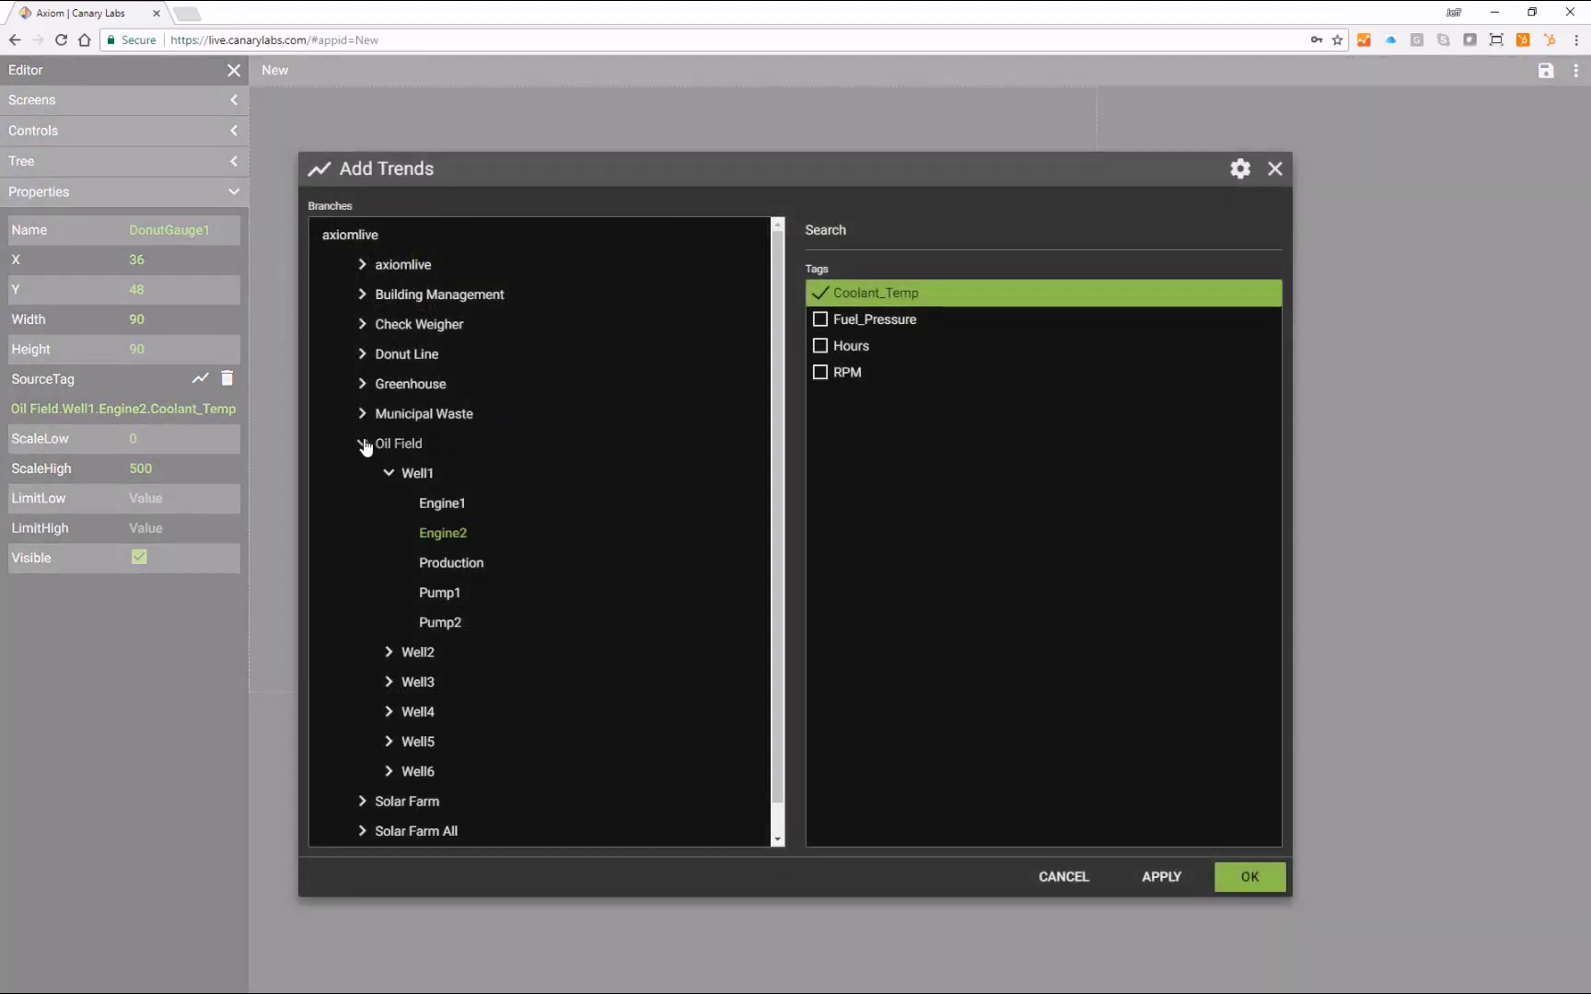
pyautogui.click(363, 444)
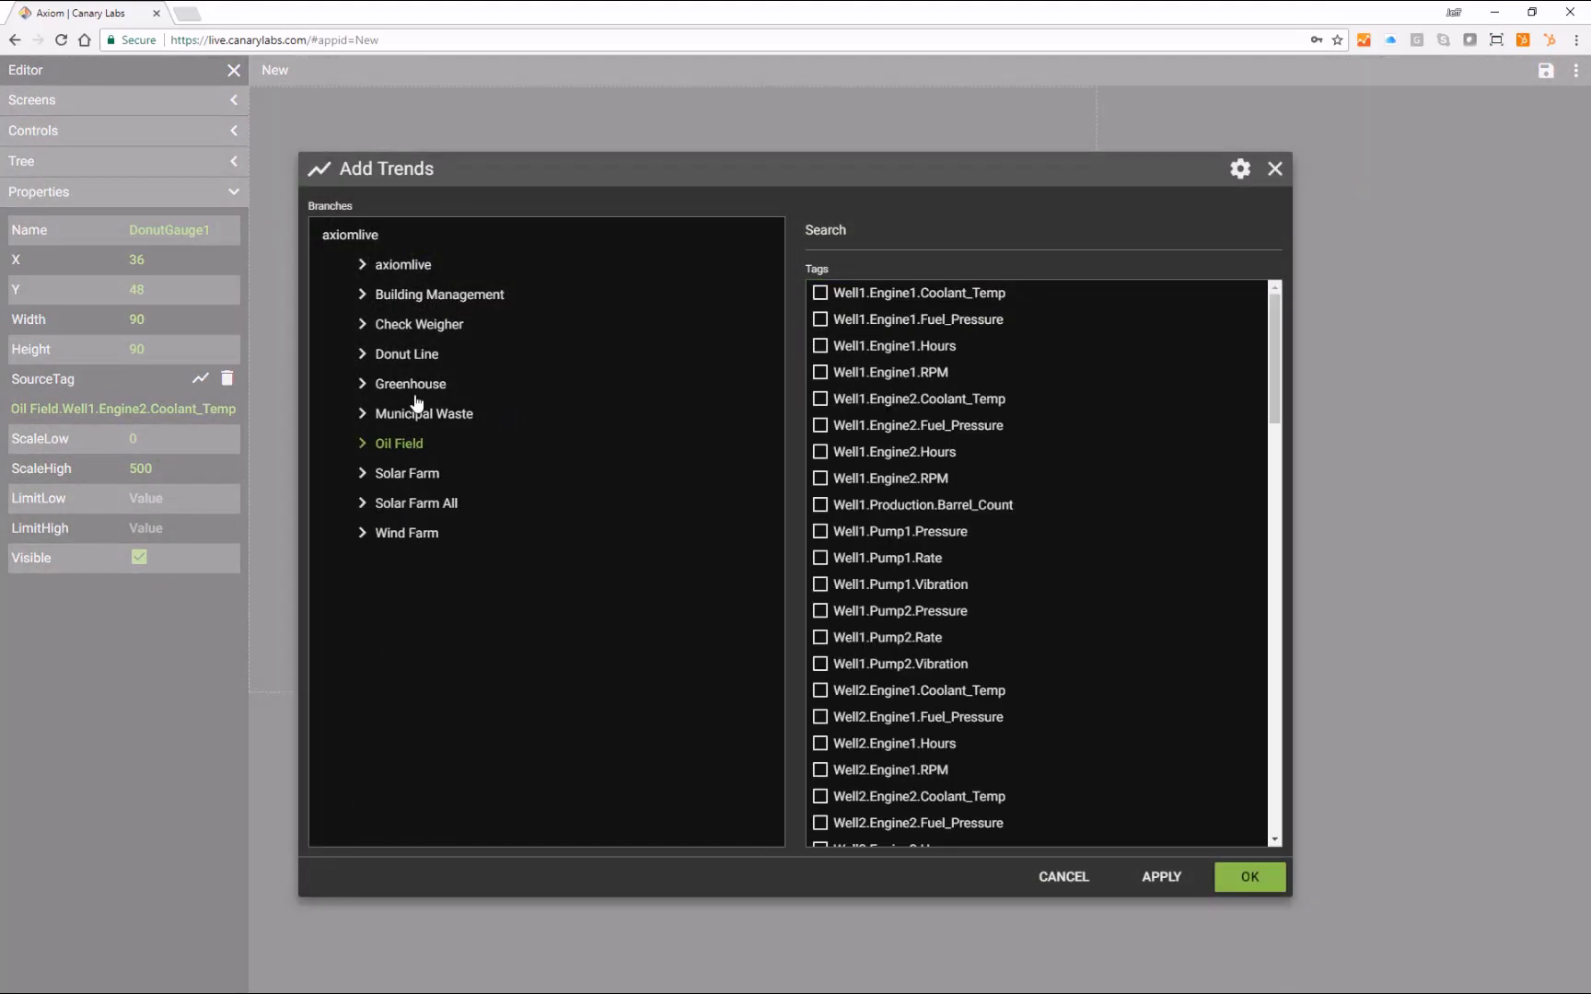
pyautogui.click(364, 265)
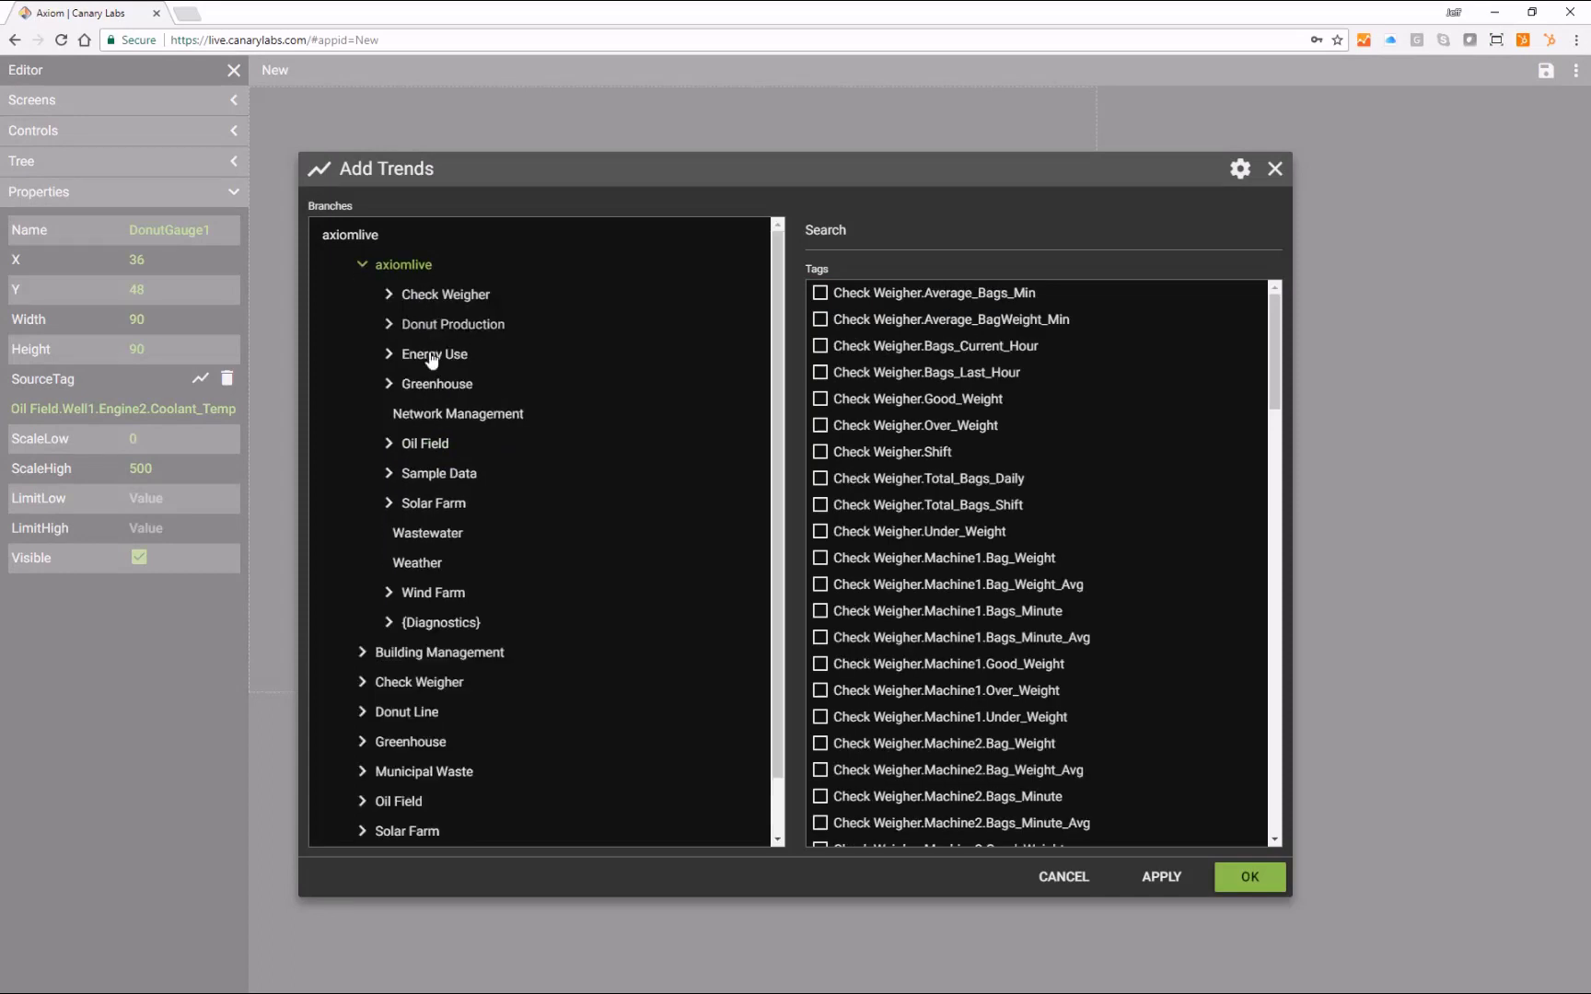
pyautogui.click(426, 444)
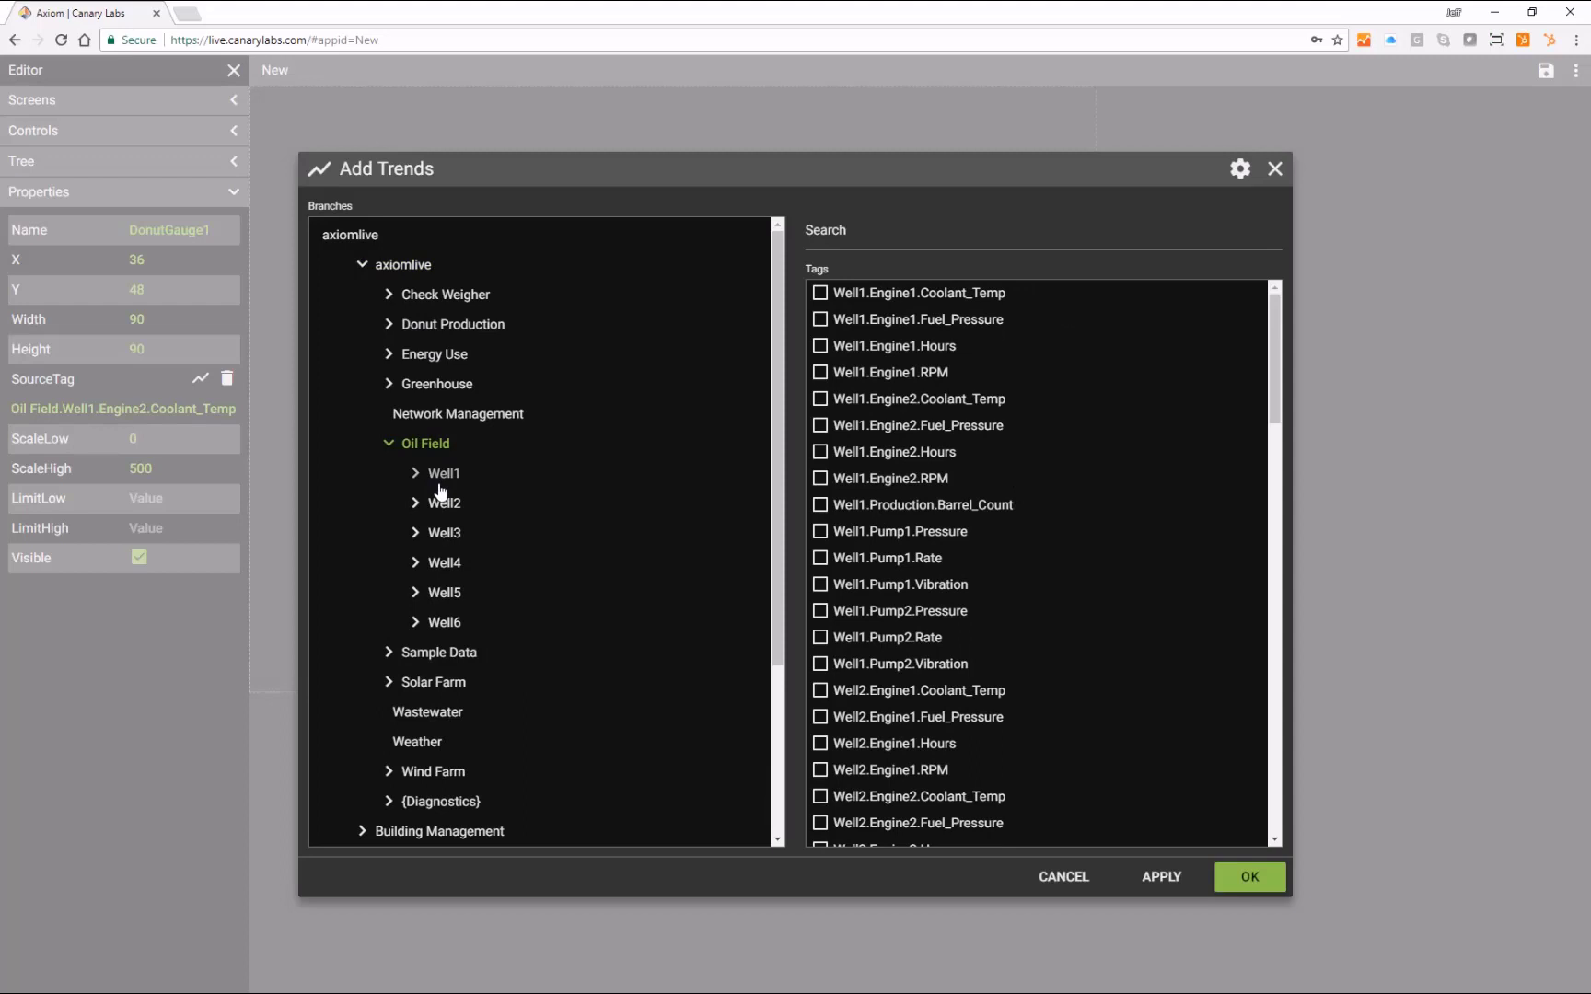
pyautogui.click(363, 264)
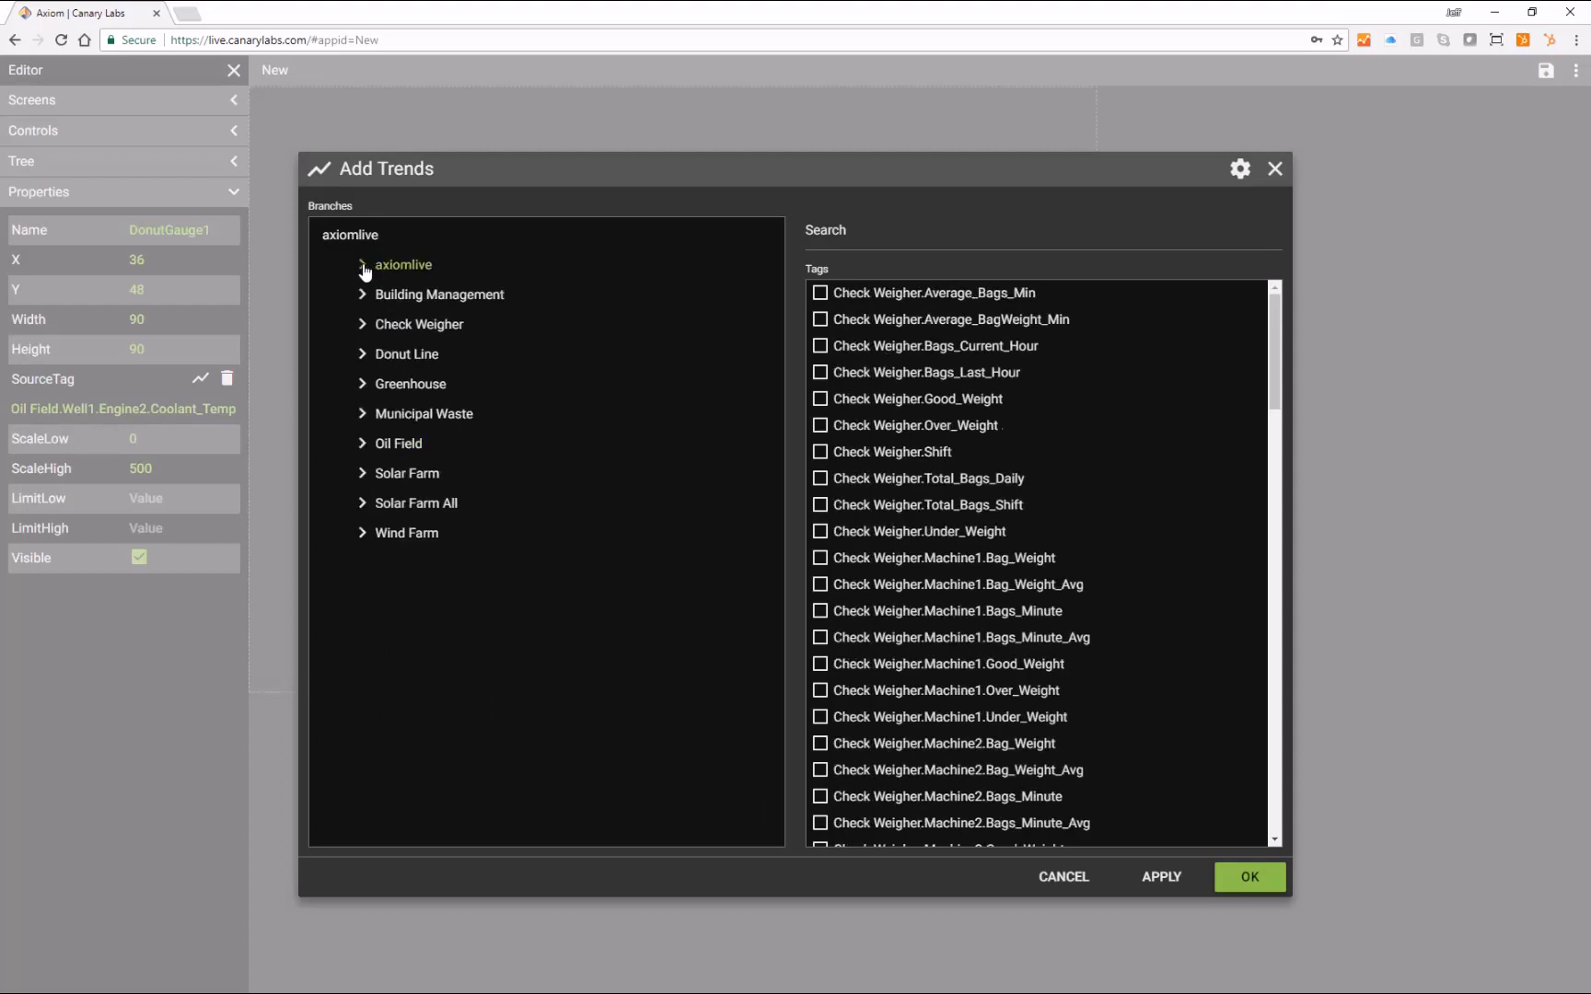
pyautogui.click(410, 448)
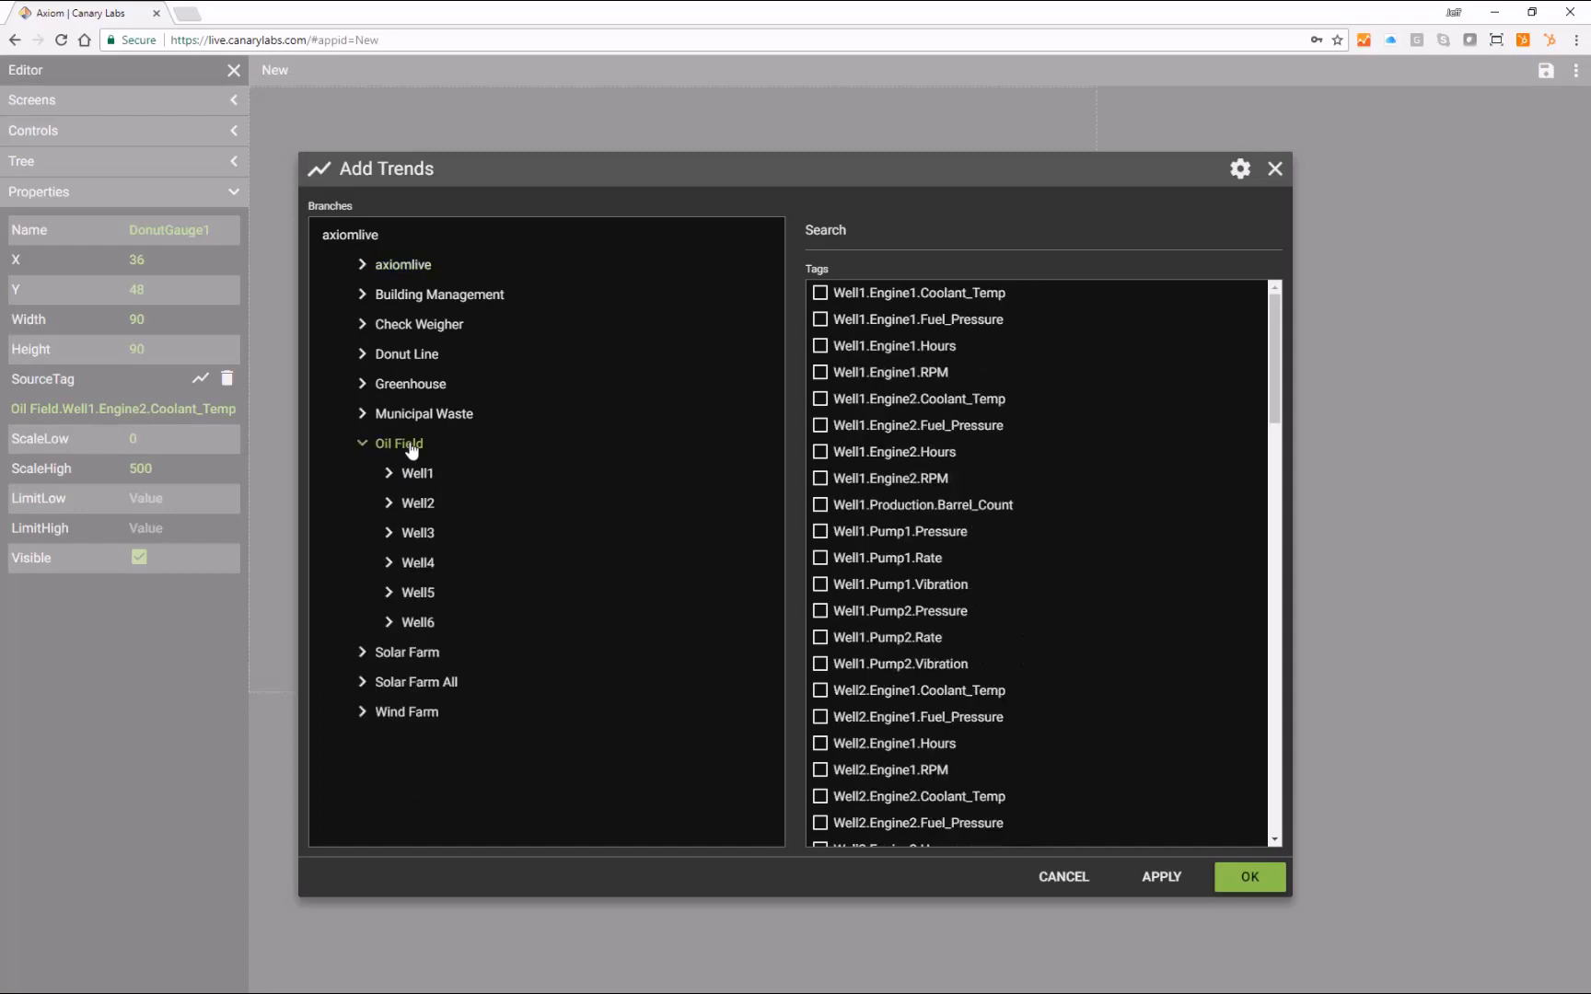
pyautogui.click(1076, 876)
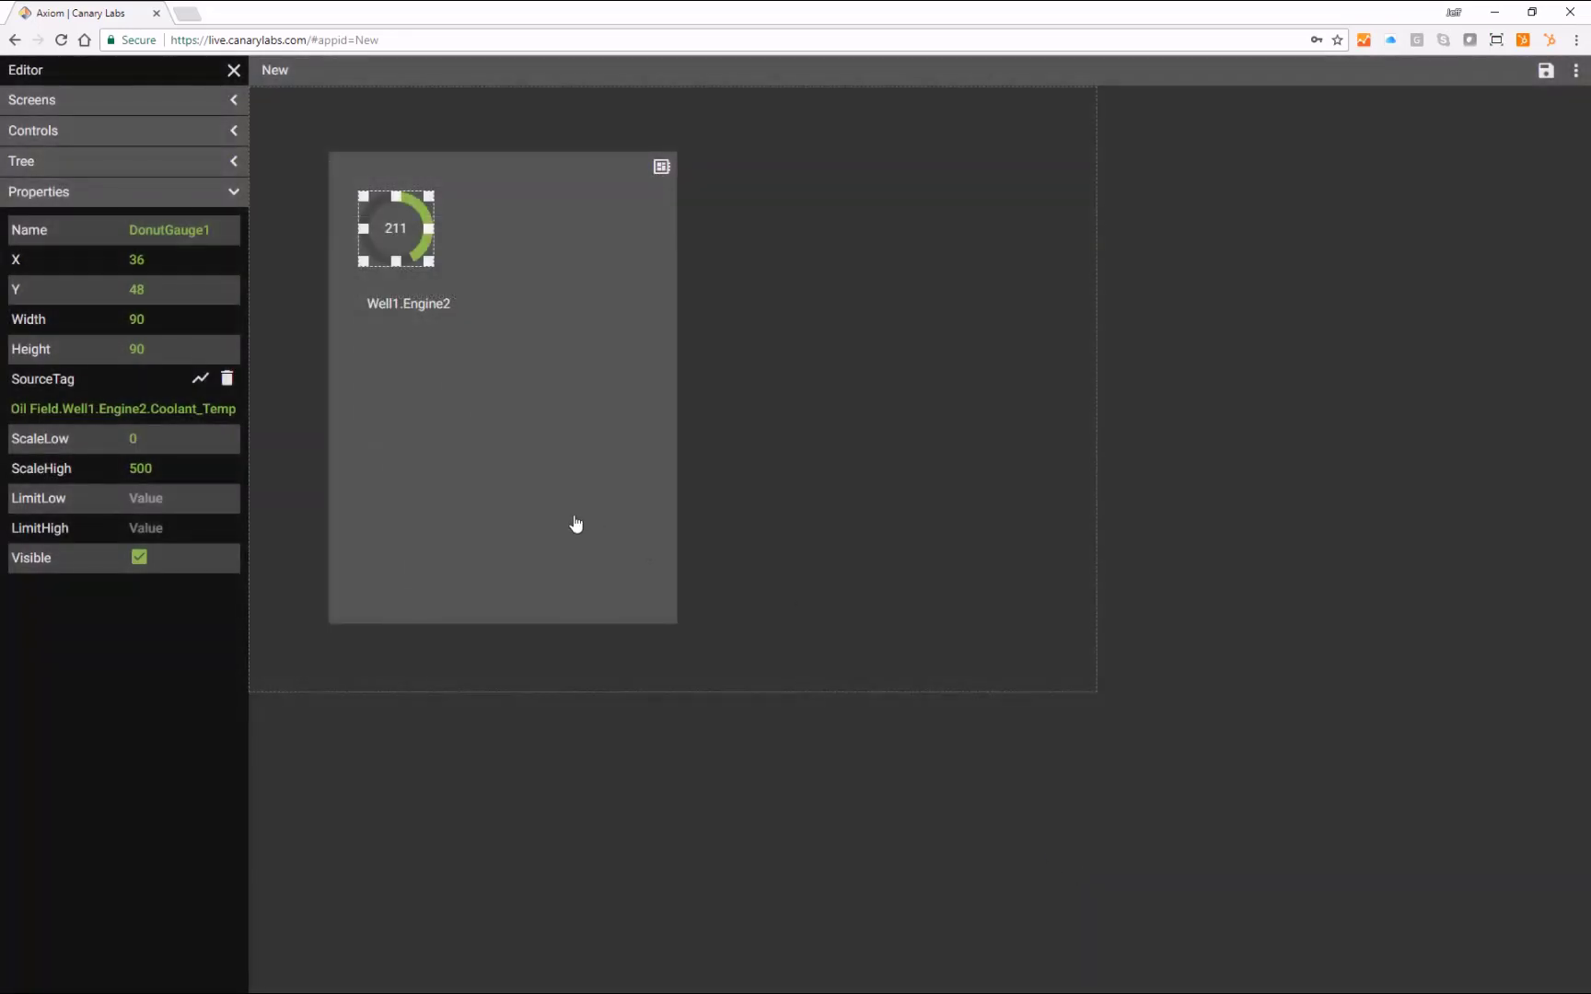
# Clear the asset assigned to the panel and delete the asset label below the gauge
pyautogui.click(575, 524)
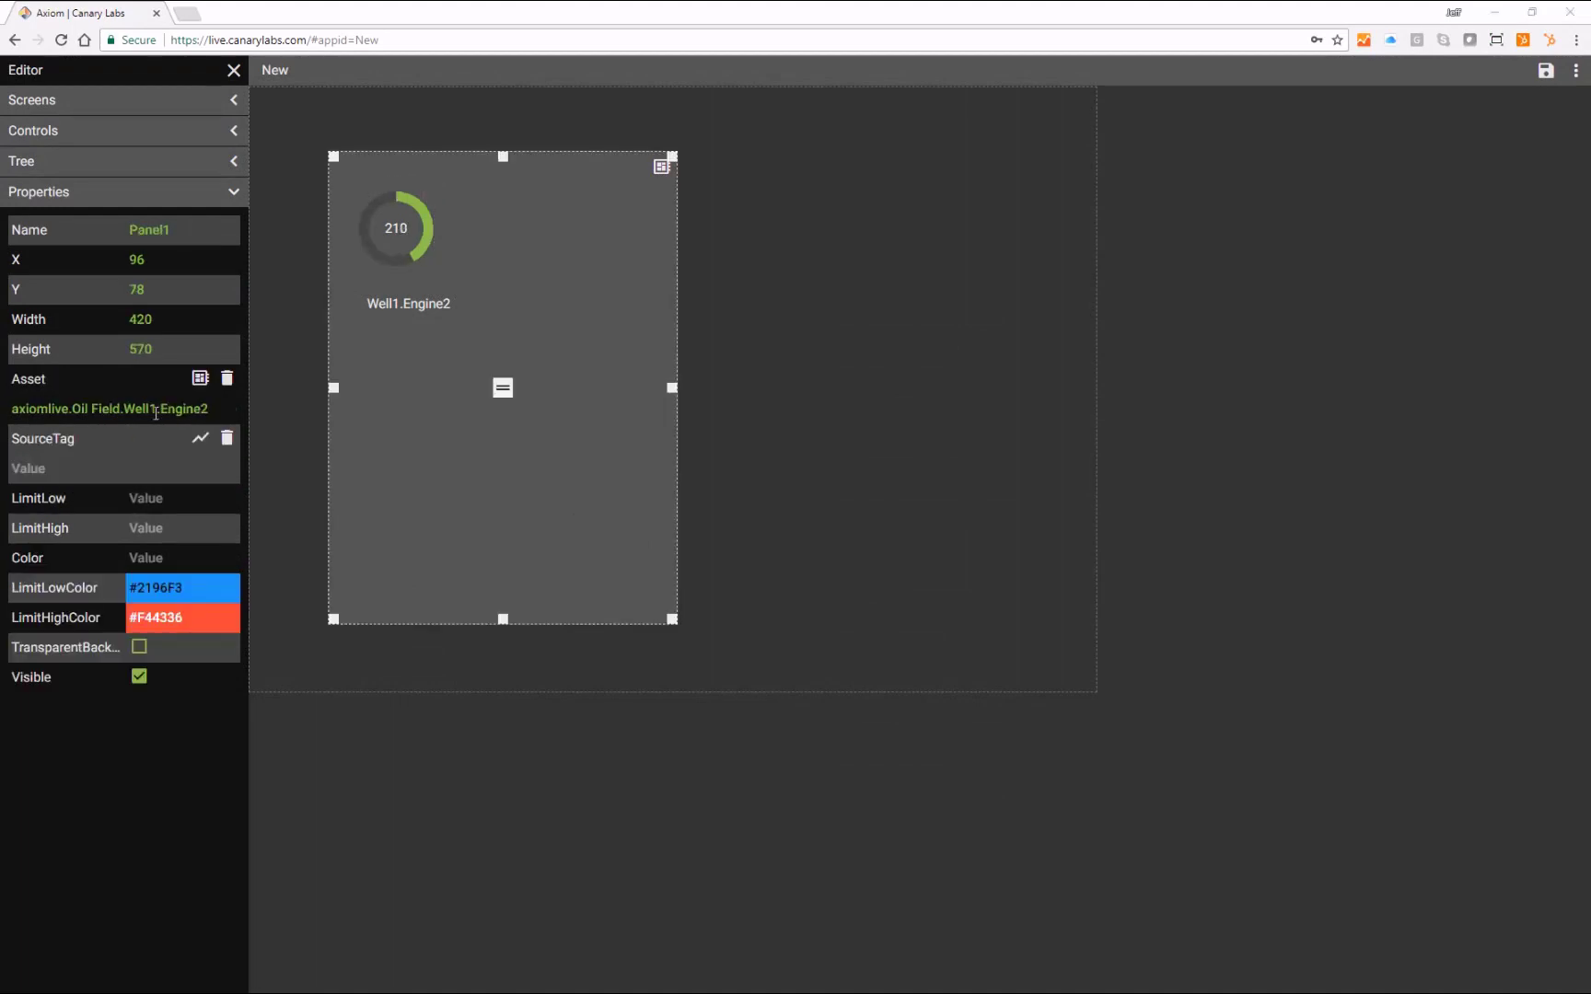
pyautogui.click(227, 381)
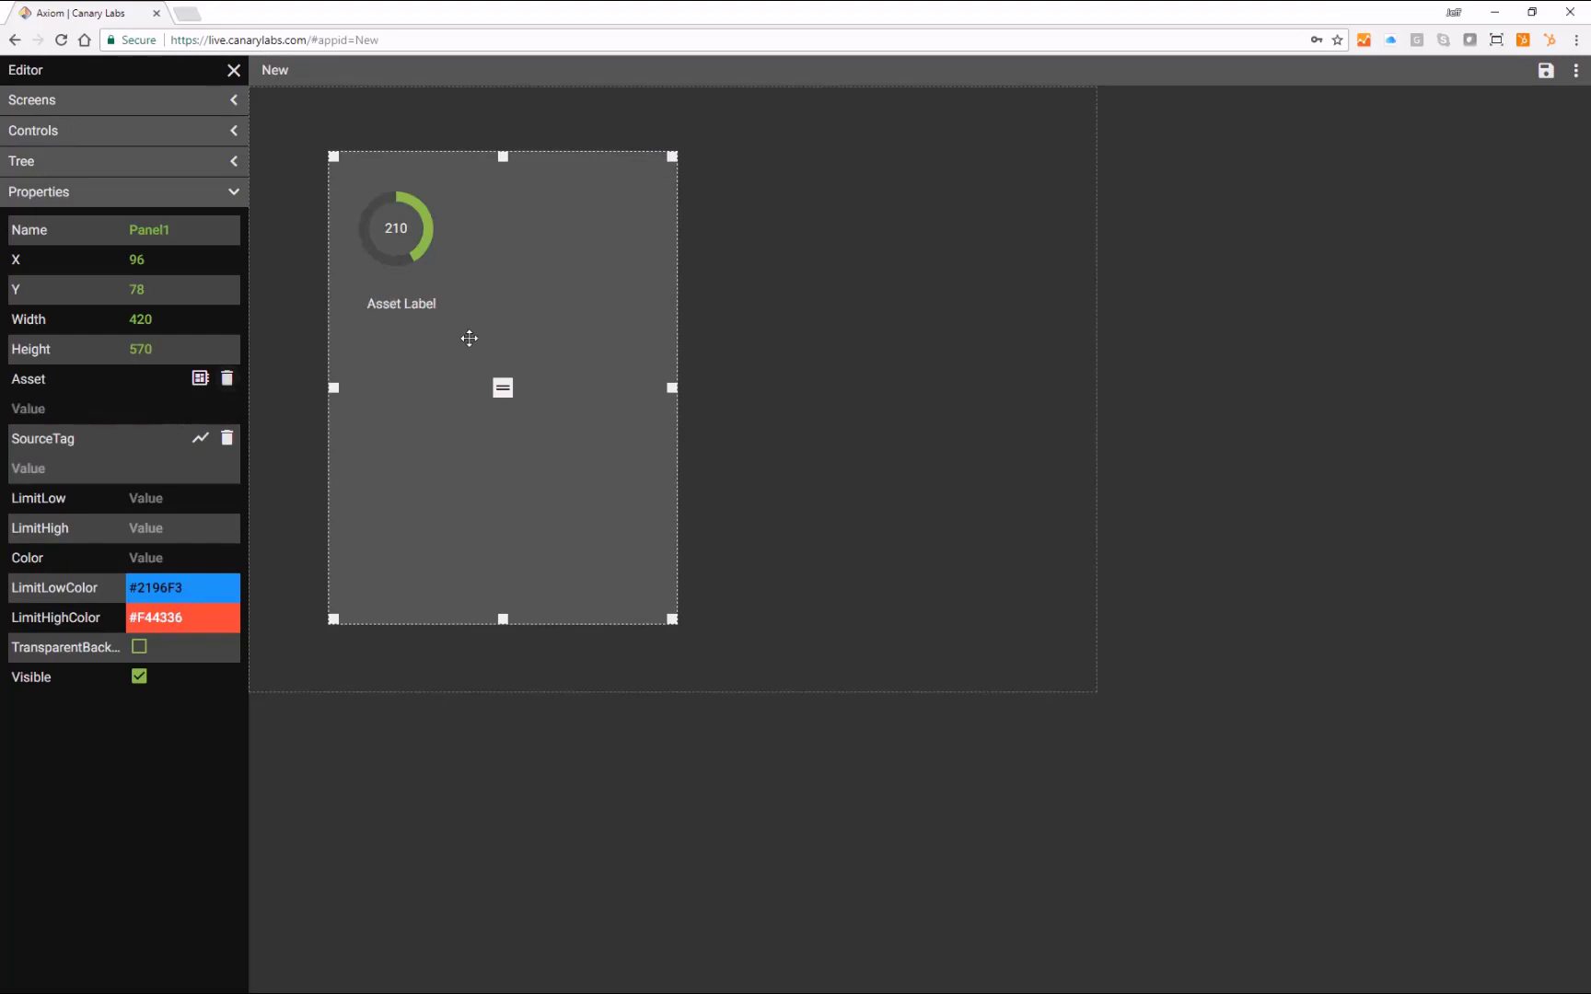
pyautogui.click(420, 305)
pyautogui.press('Delete')
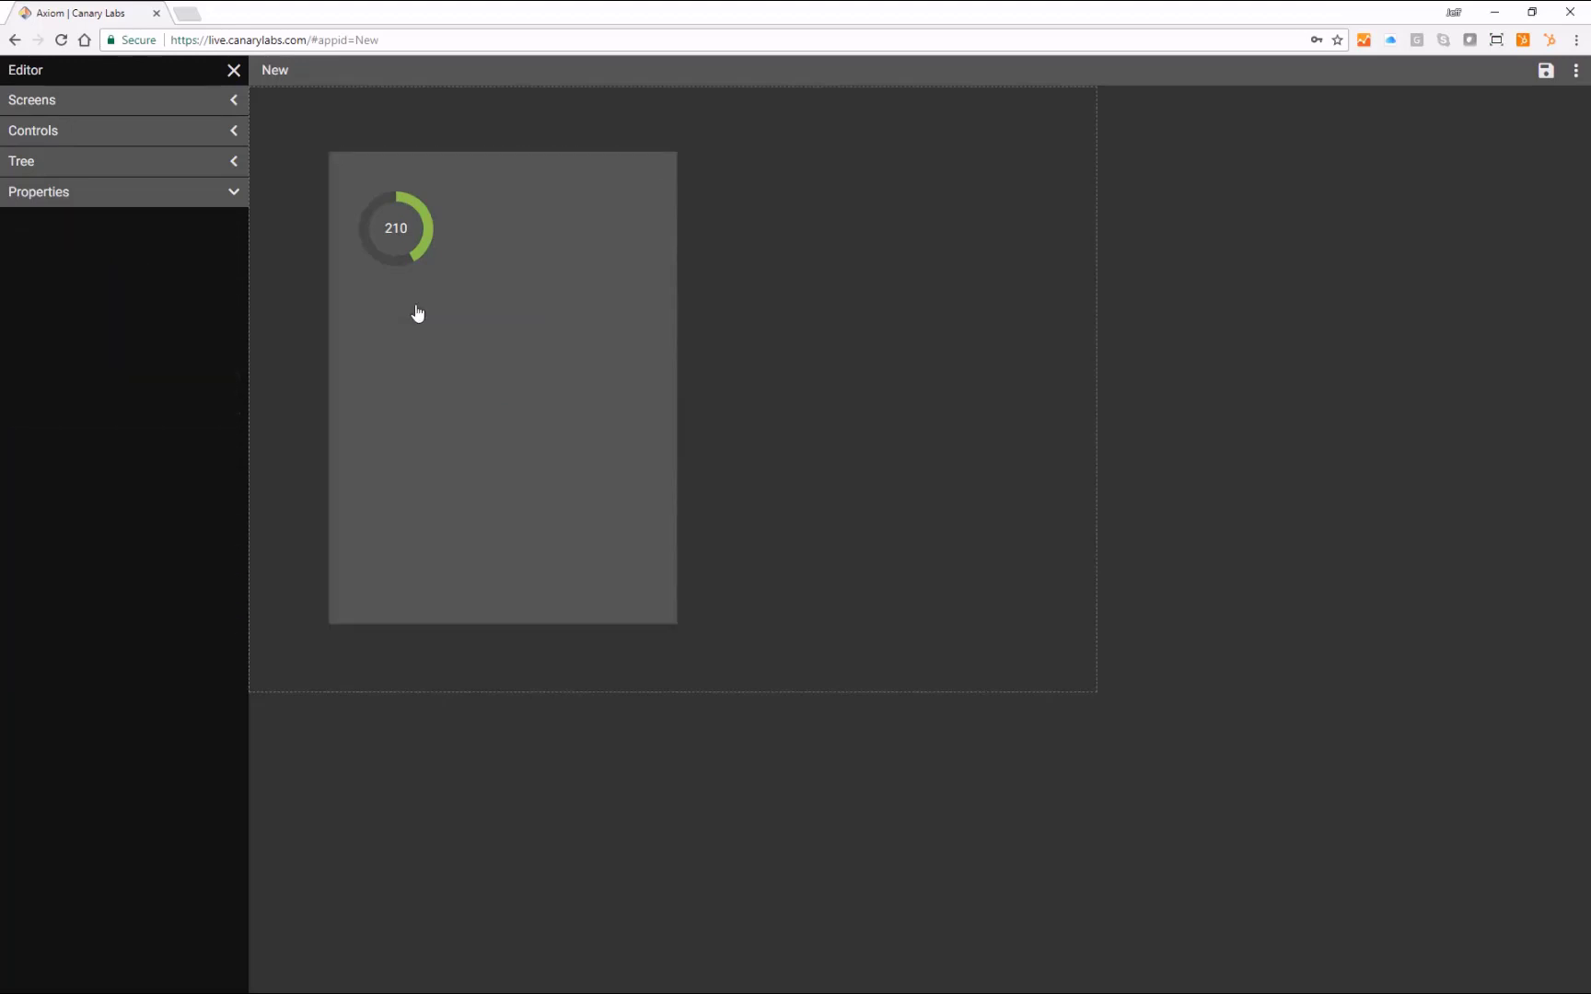
# Shorten the panel from its lower edge to a height of 276, keeping the donut gauge inside
pyautogui.click(405, 250)
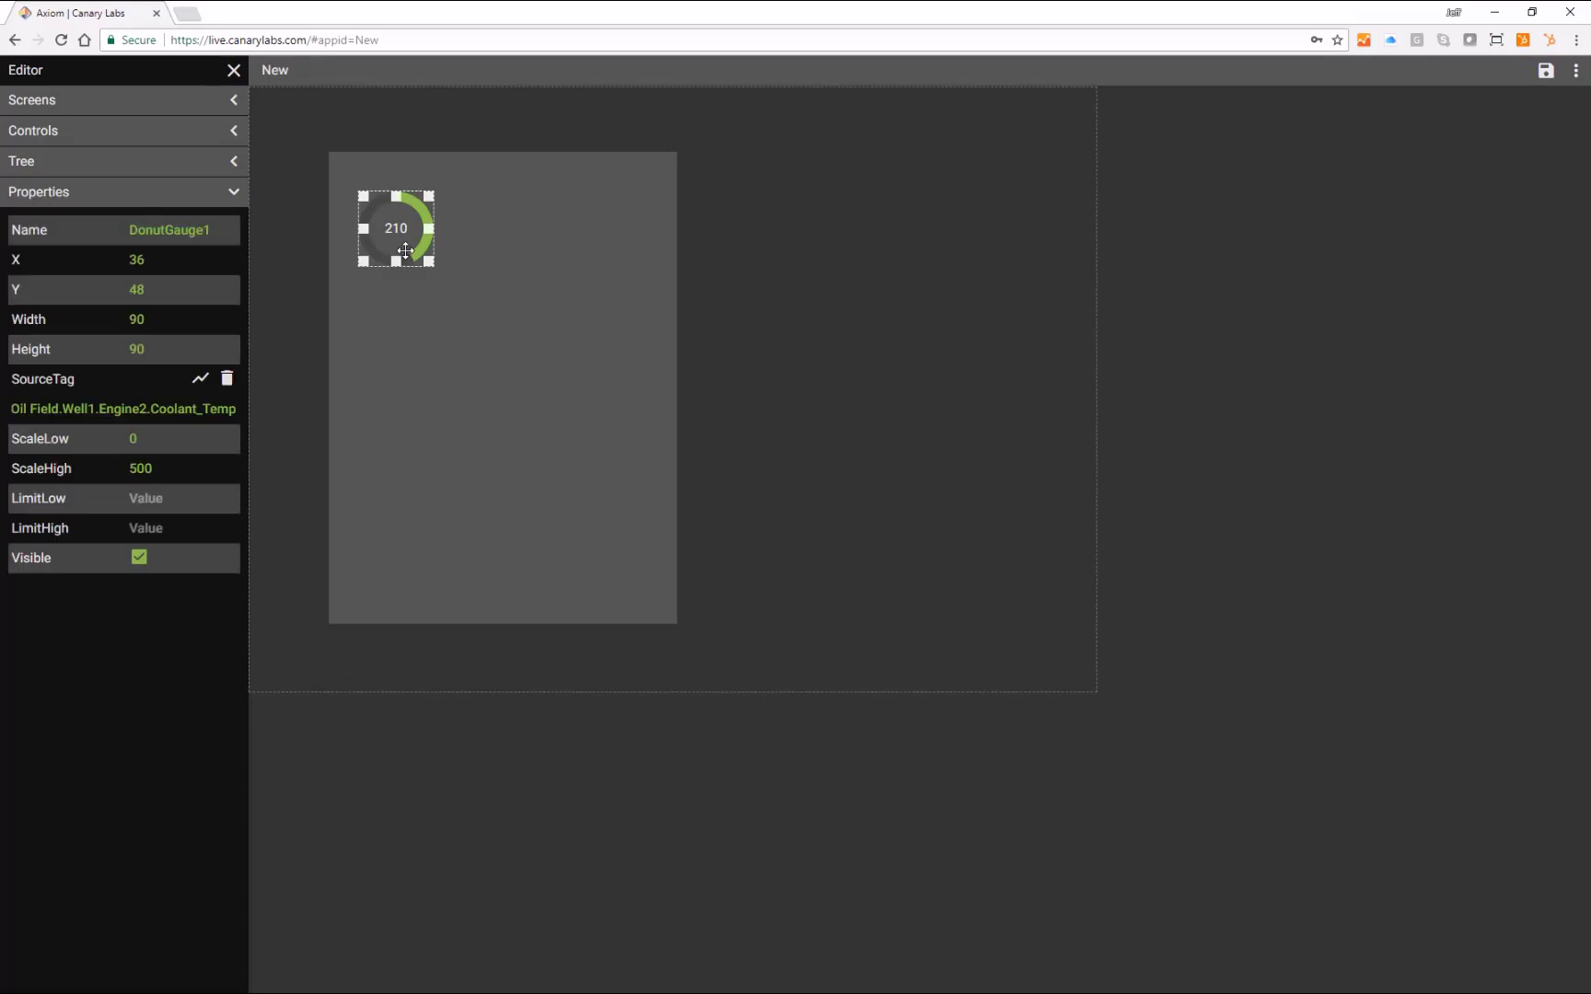
pyautogui.click(460, 365)
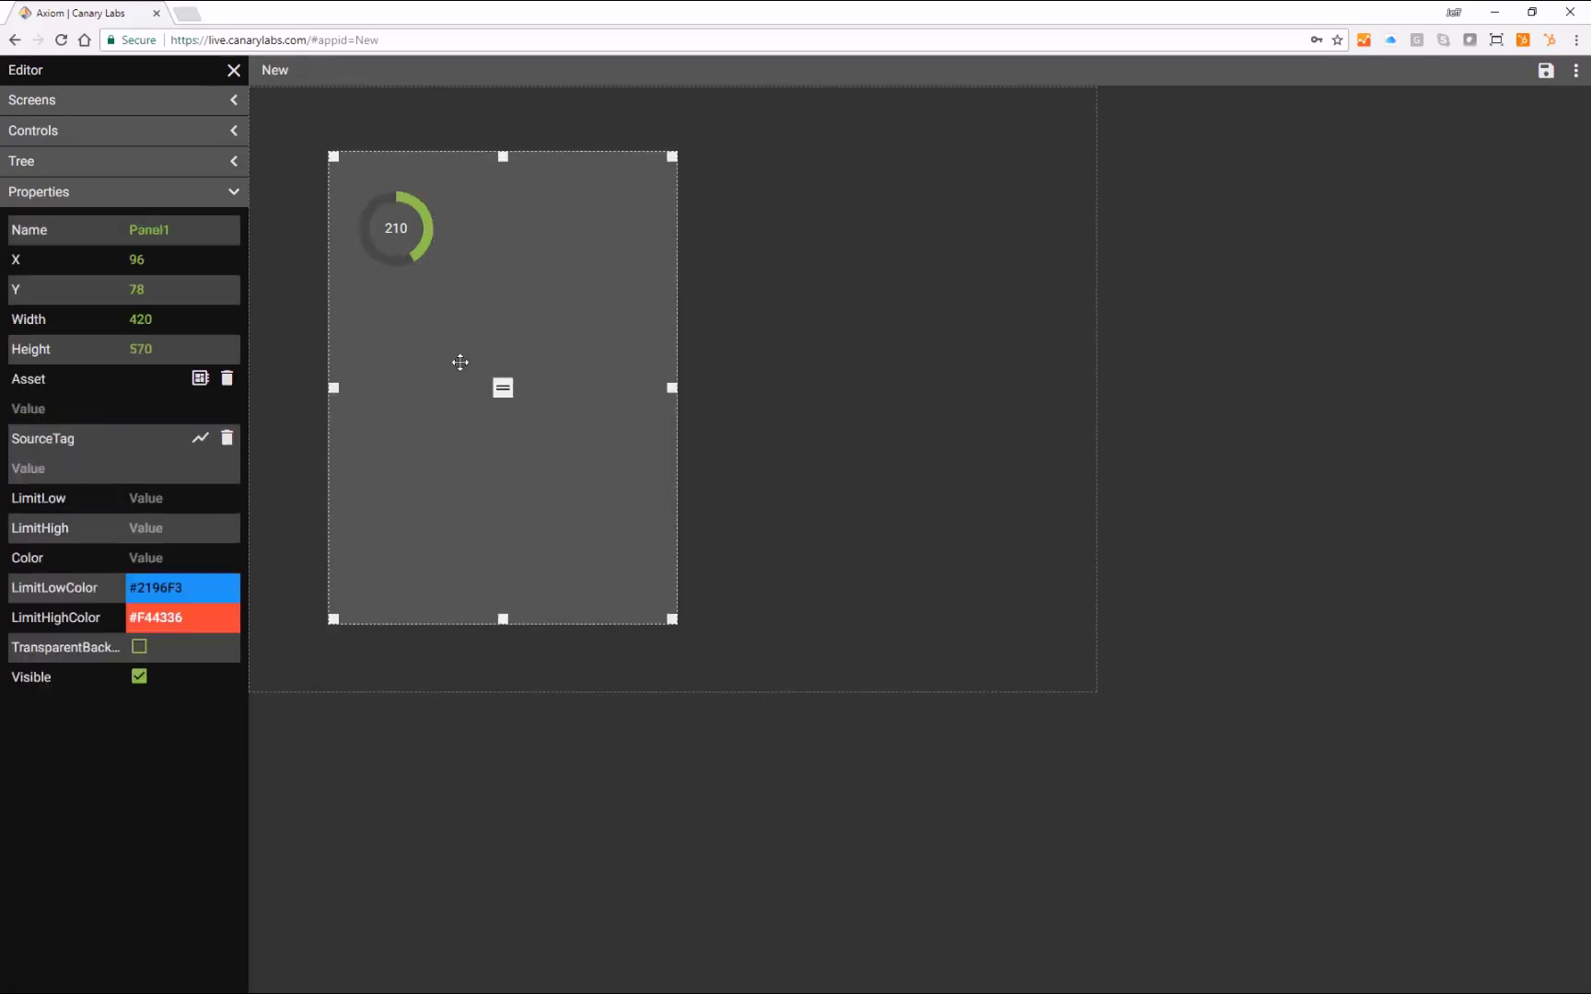
pyautogui.moveTo(502, 619); pyautogui.dragTo(503, 375)
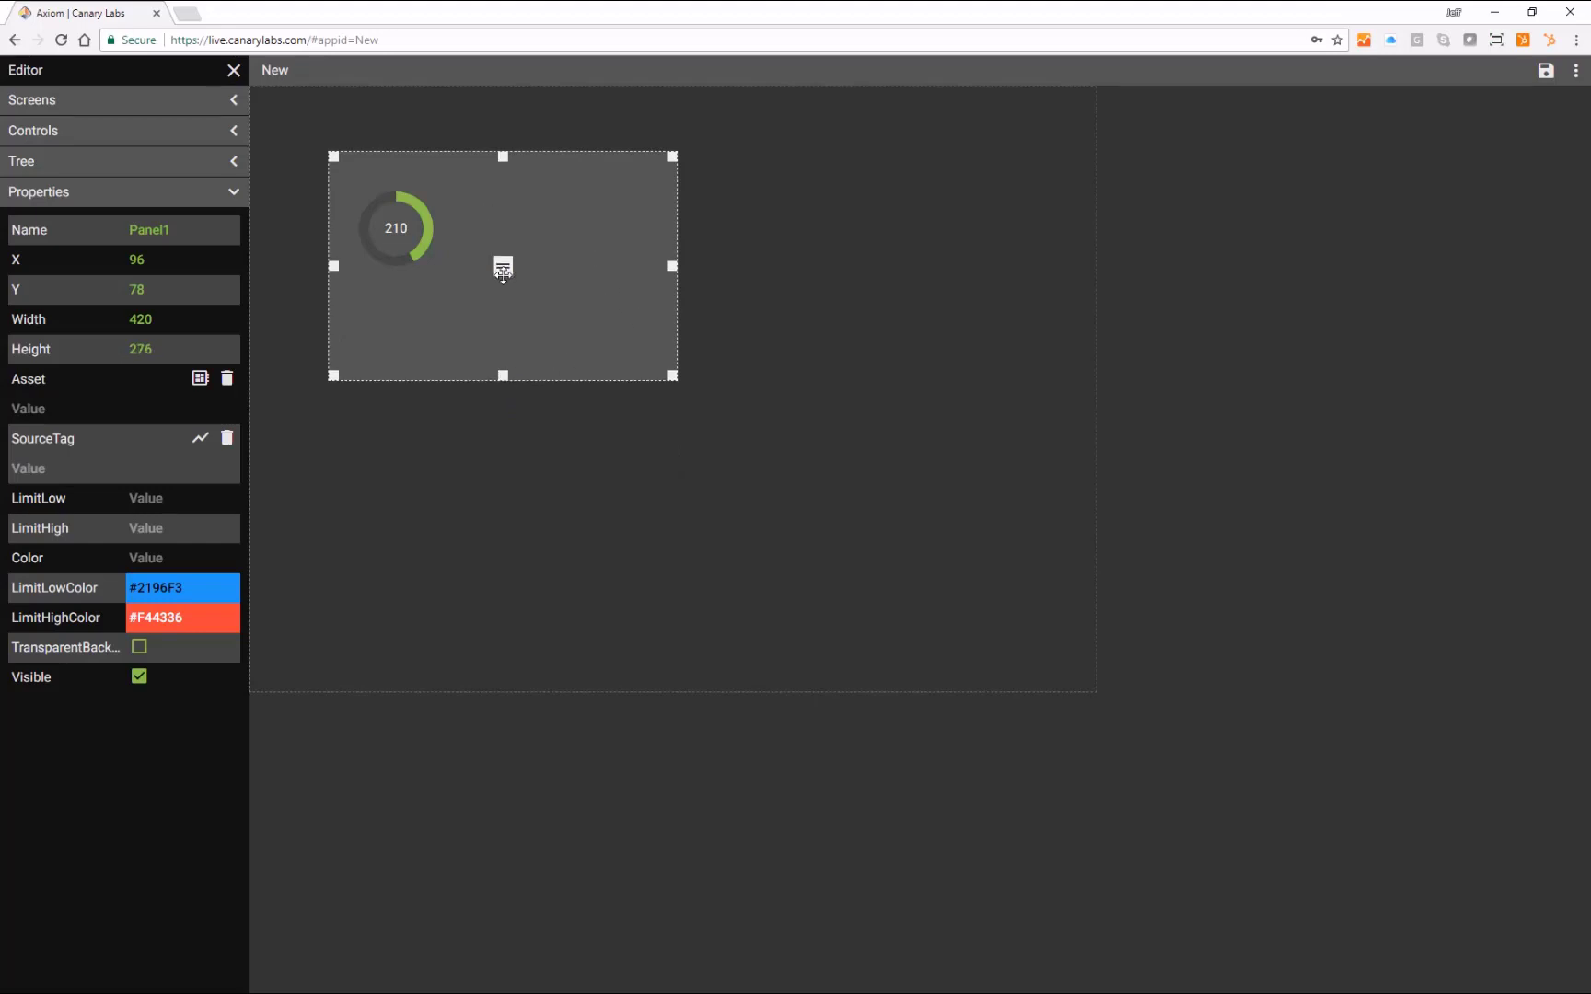
# Duplicate the panel with its gauge and place the copy directly below the original at X 96, Y 384
pyautogui.hotkey('ctrl', 'c')
pyautogui.hotkey('ctrl', 'v')
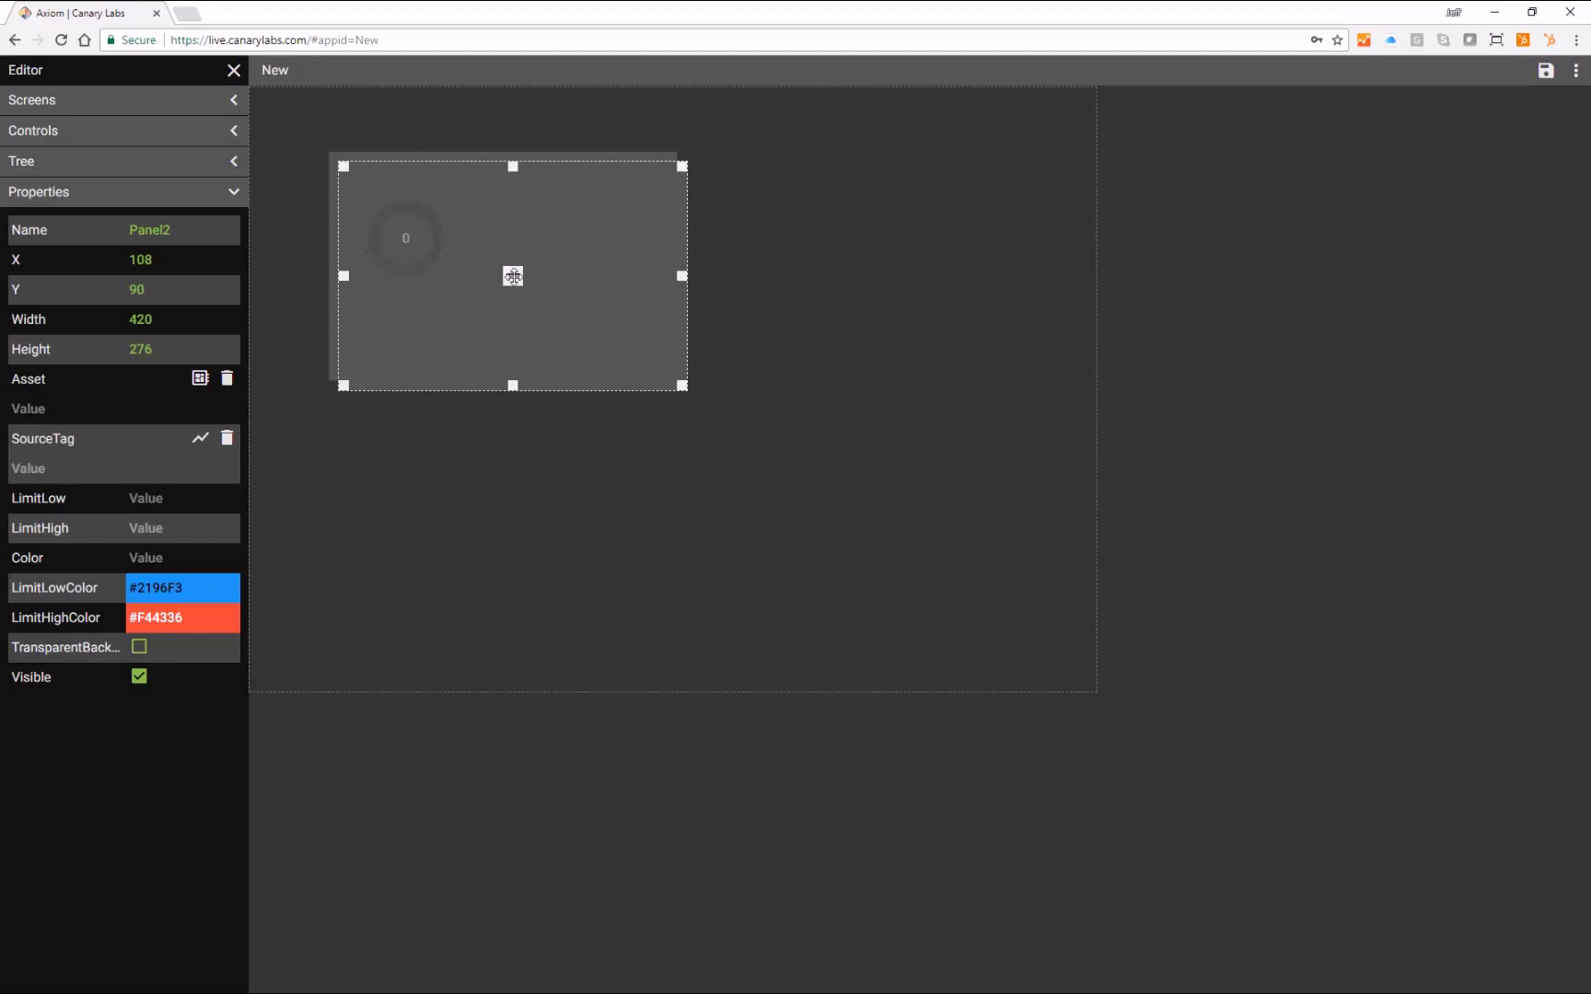
pyautogui.moveTo(516, 301); pyautogui.dragTo(502, 519)
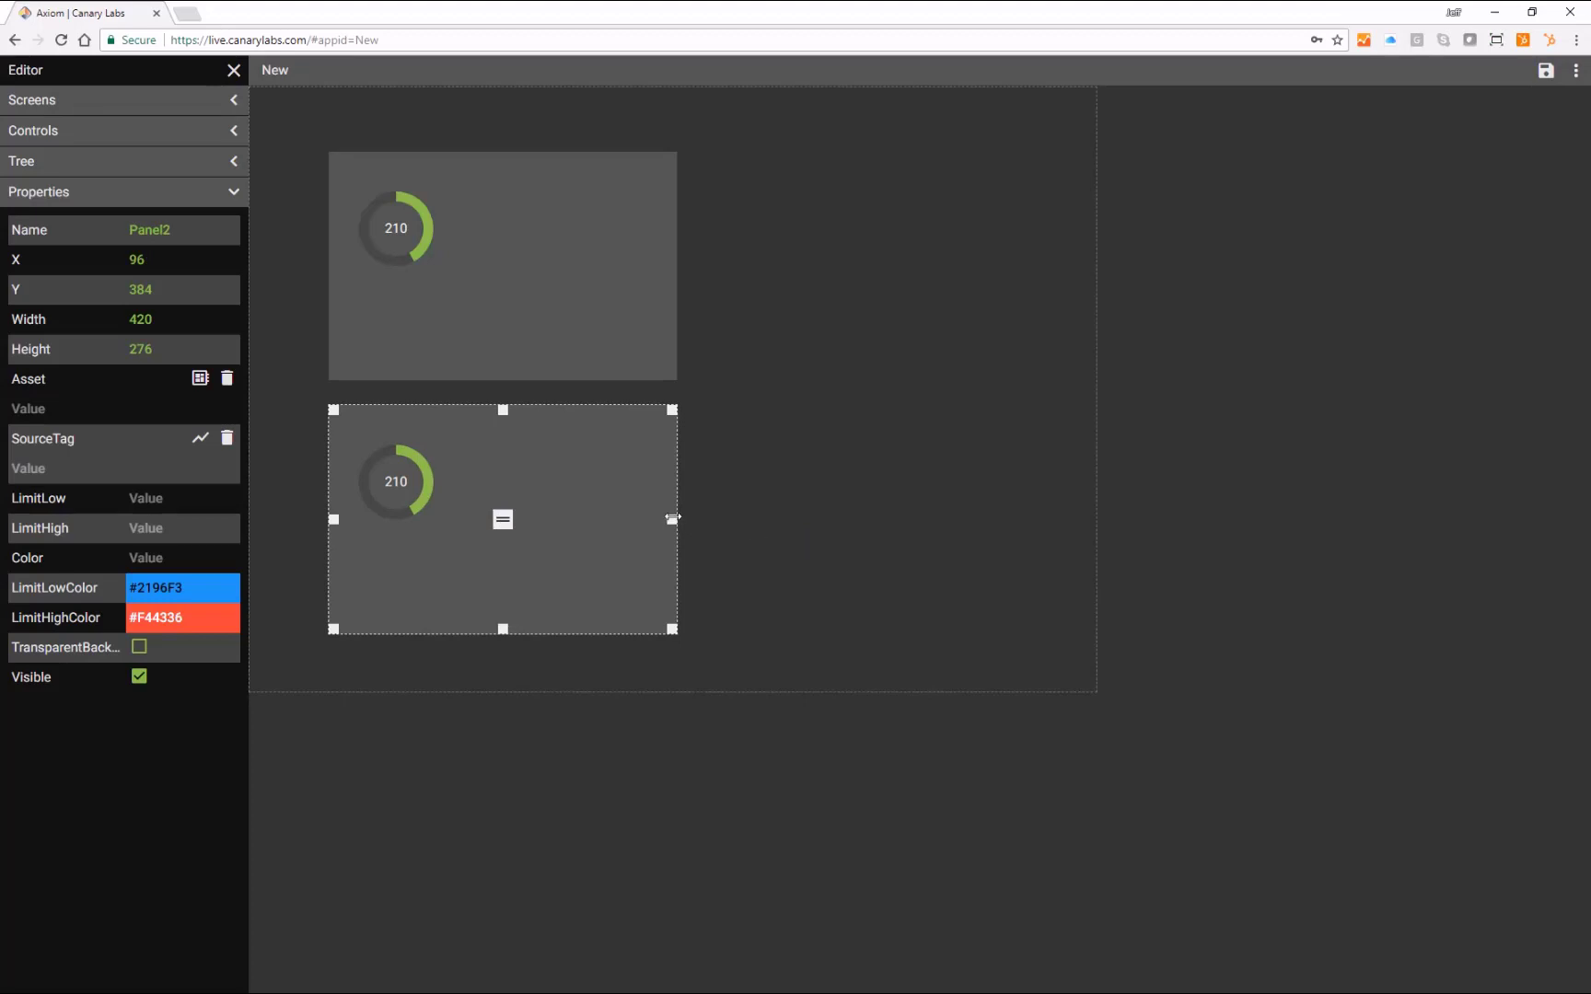
# Shrink the copied panel to 162 by 168 and nest it inside the original panel, beside the gauge, at X 228, Y 48
pyautogui.moveTo(672, 519); pyautogui.dragTo(458, 520)
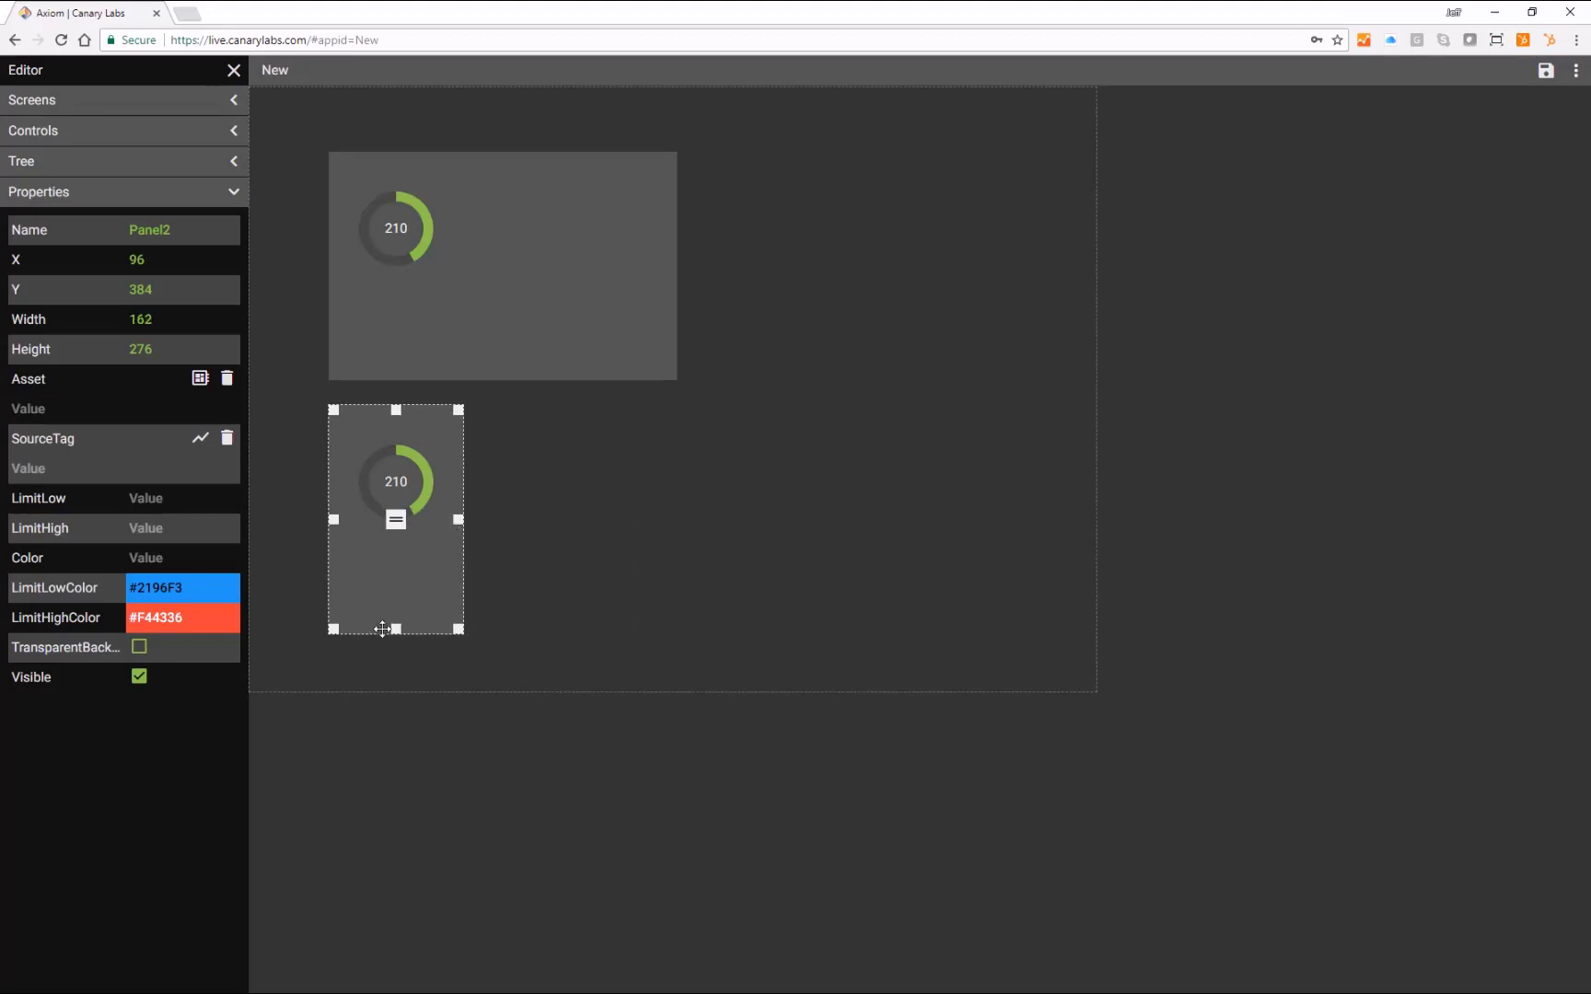
pyautogui.moveTo(394, 630); pyautogui.dragTo(396, 540)
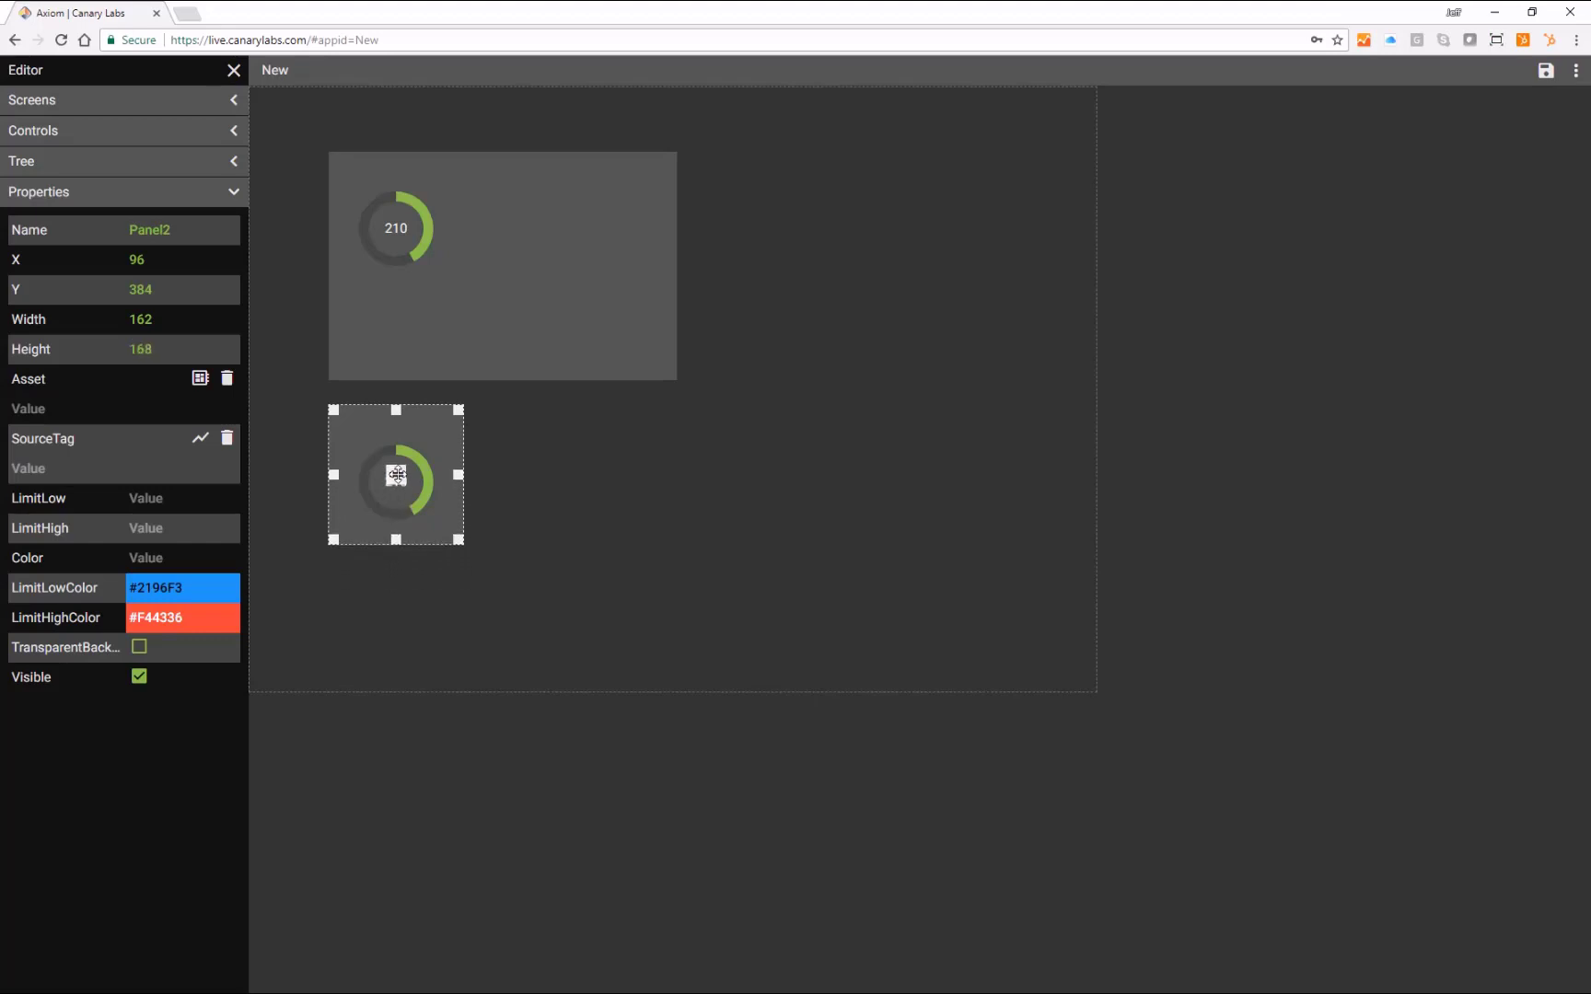
pyautogui.moveTo(396, 474); pyautogui.dragTo(585, 264)
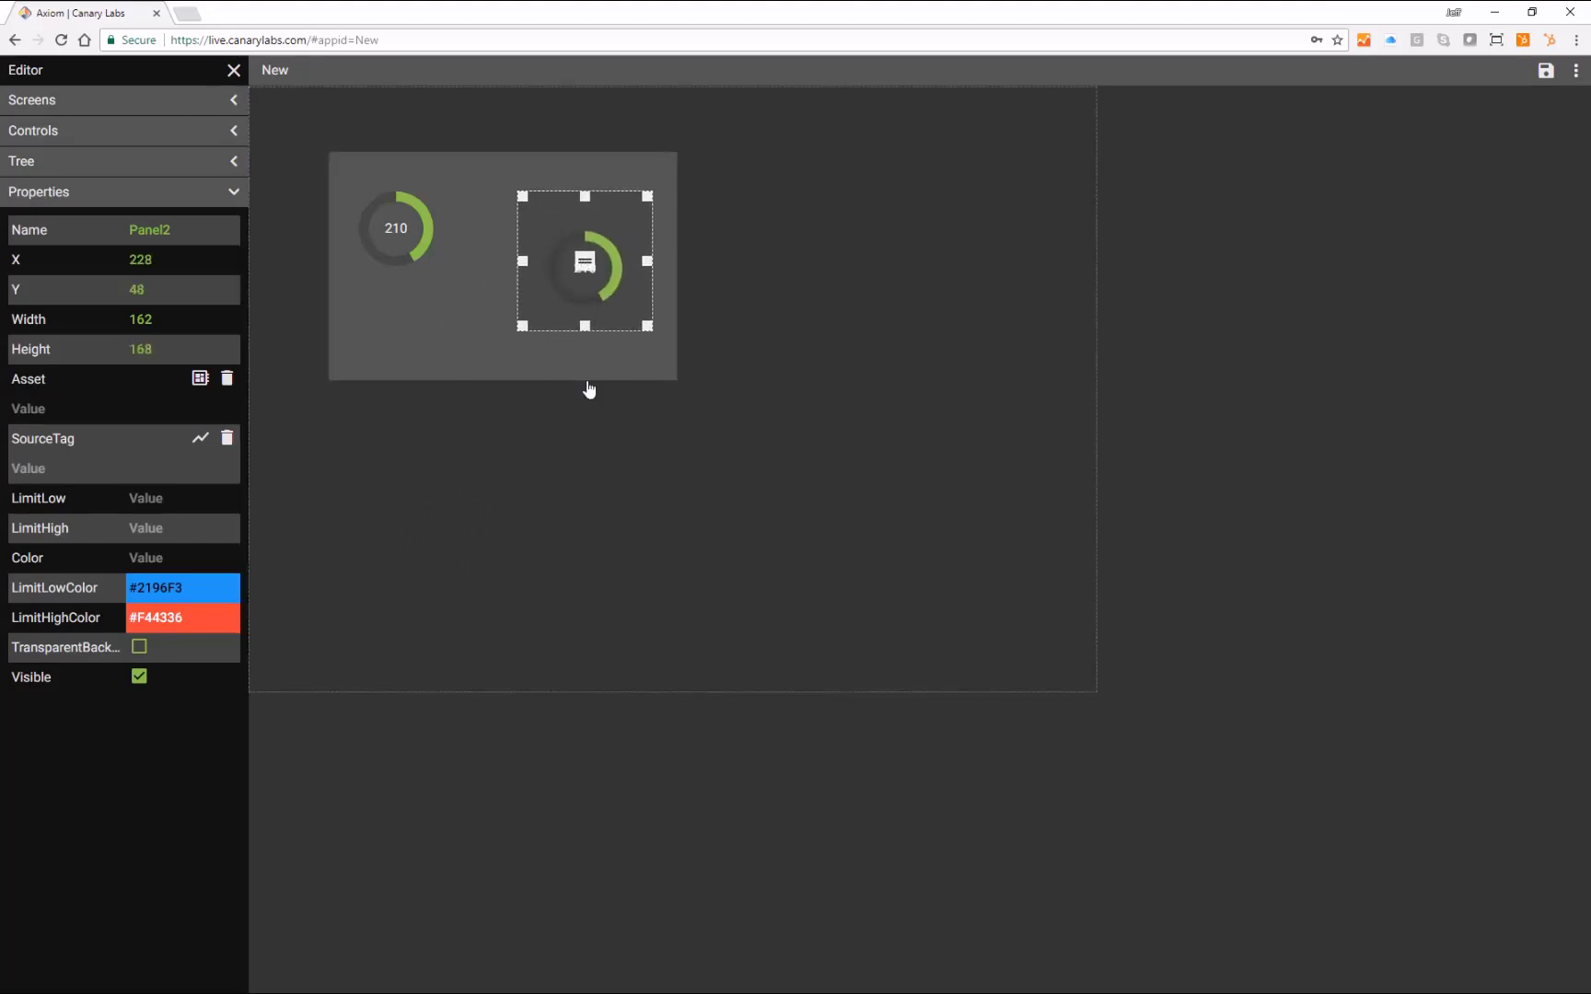
# Duplicate the outer panel together with its nested panel, and place the copy below it at X 96, Y 378
pyautogui.click(407, 359)
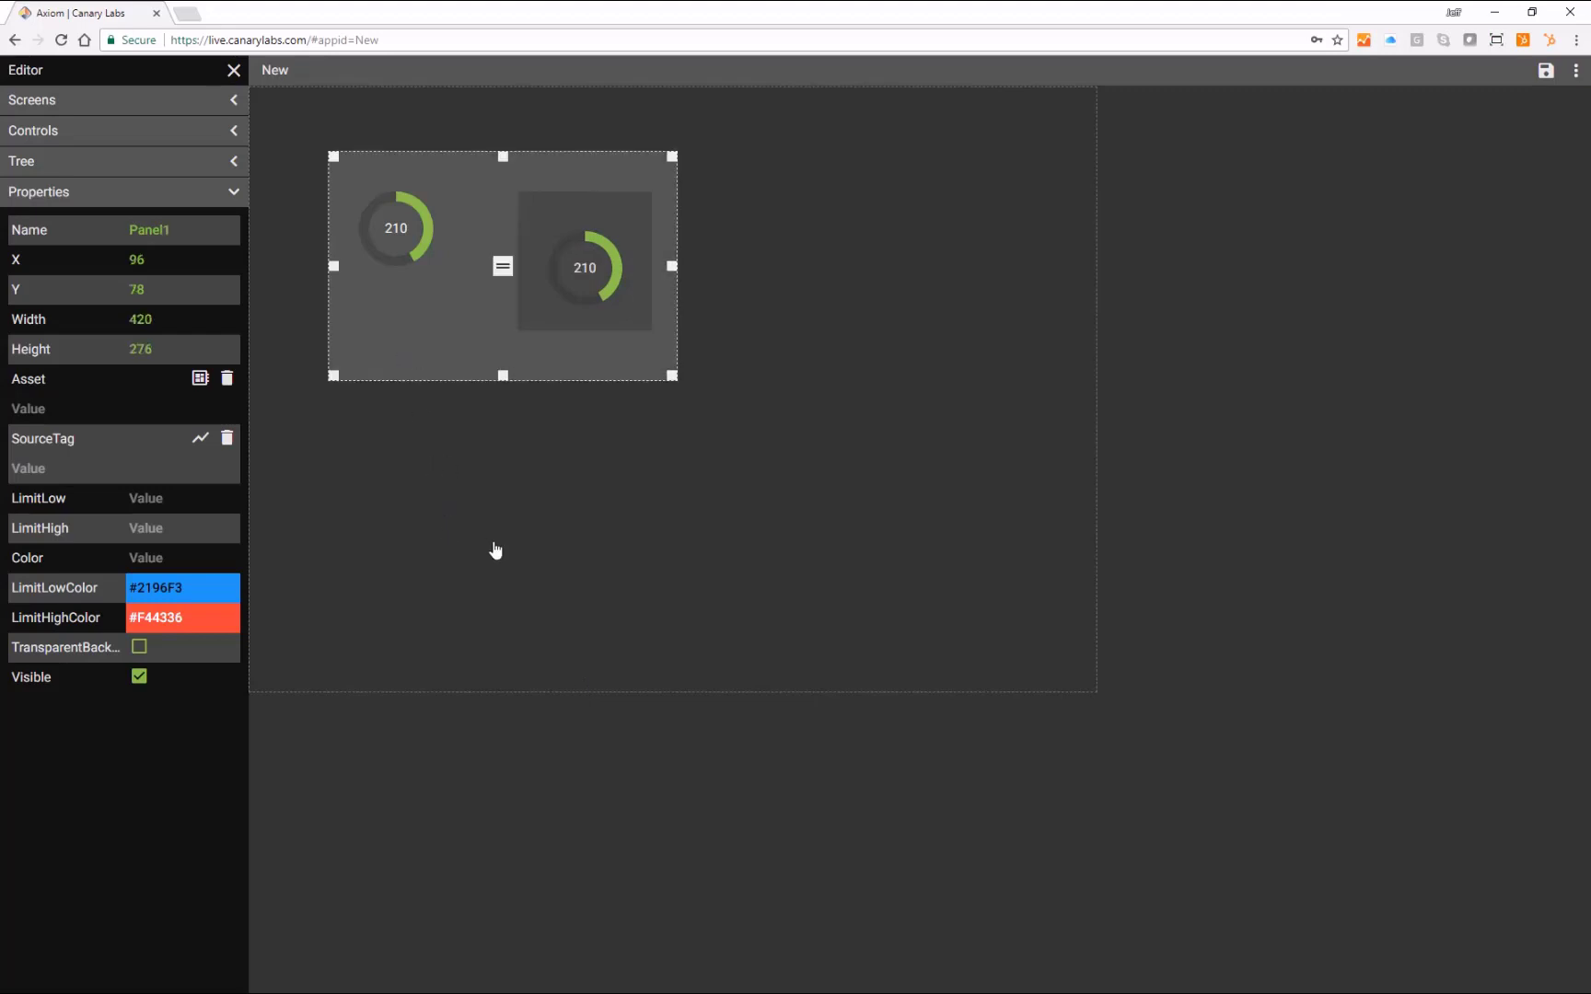
pyautogui.hotkey('ctrl', 'v')
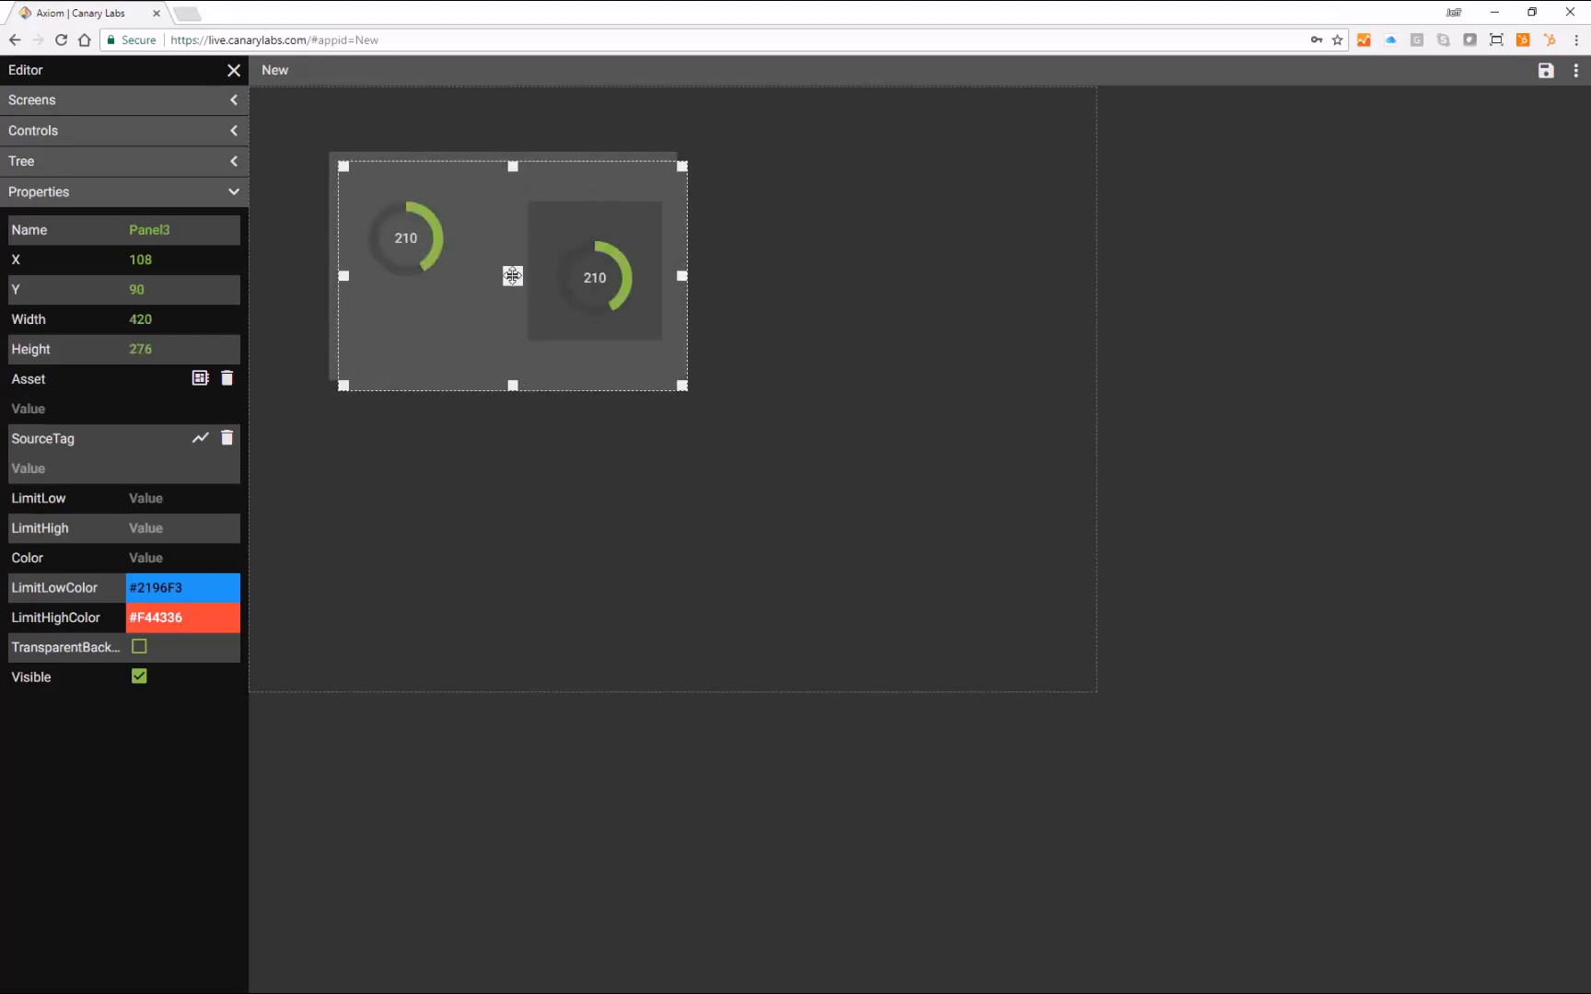
pyautogui.moveTo(512, 274); pyautogui.dragTo(503, 515)
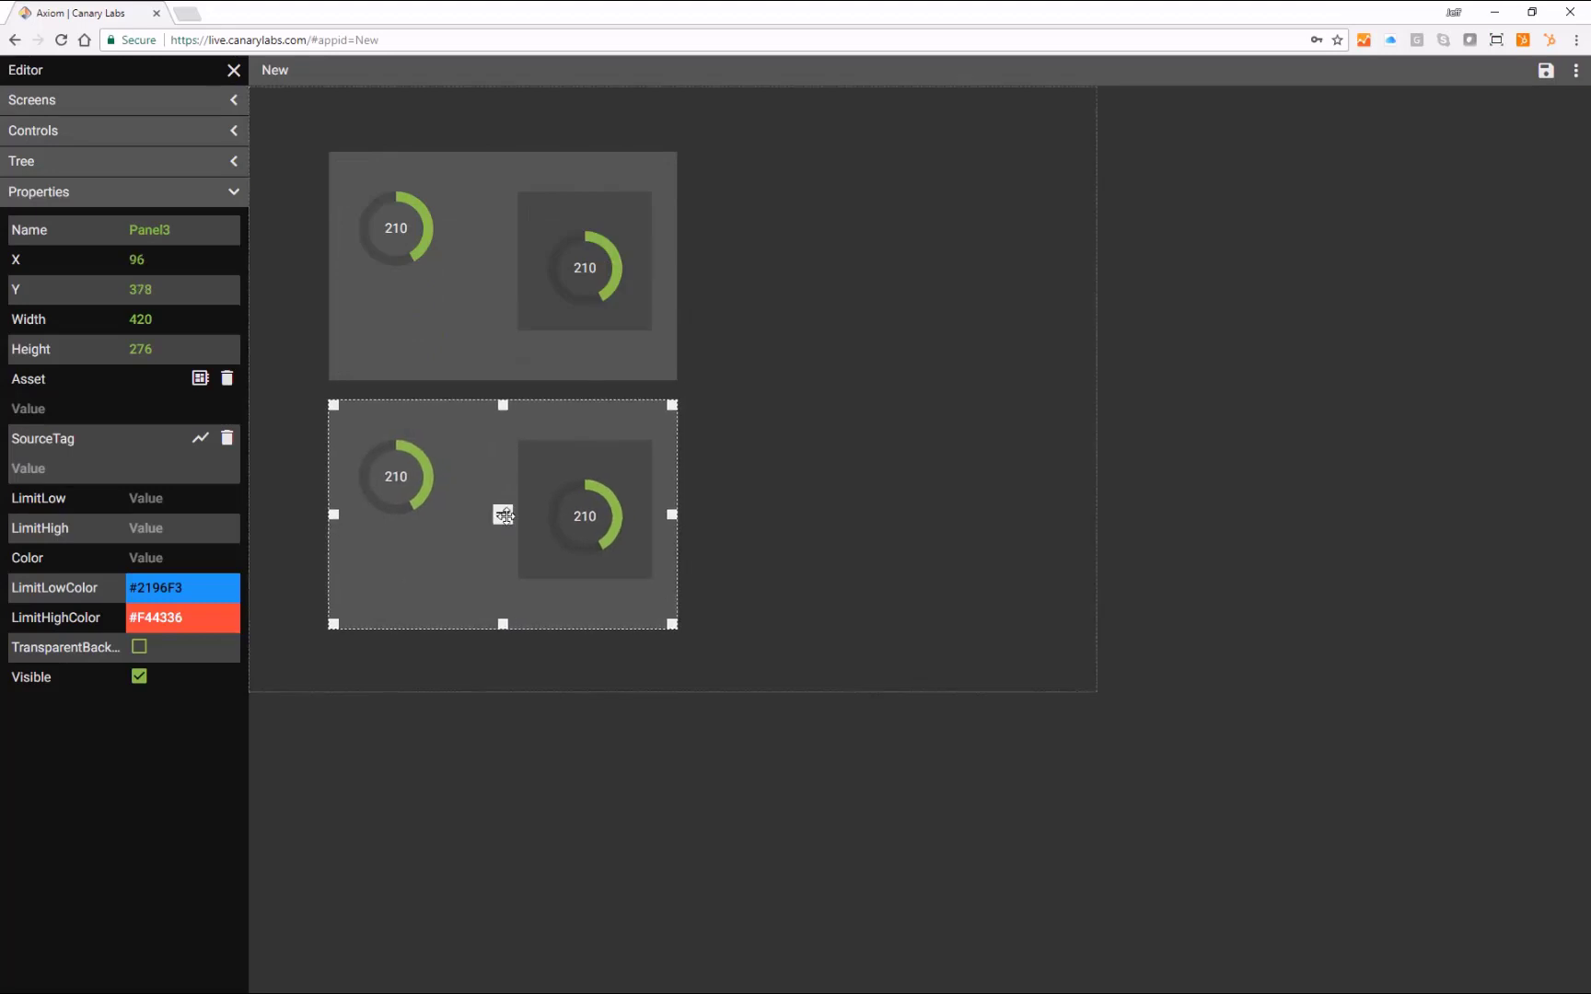
pyautogui.click(901, 525)
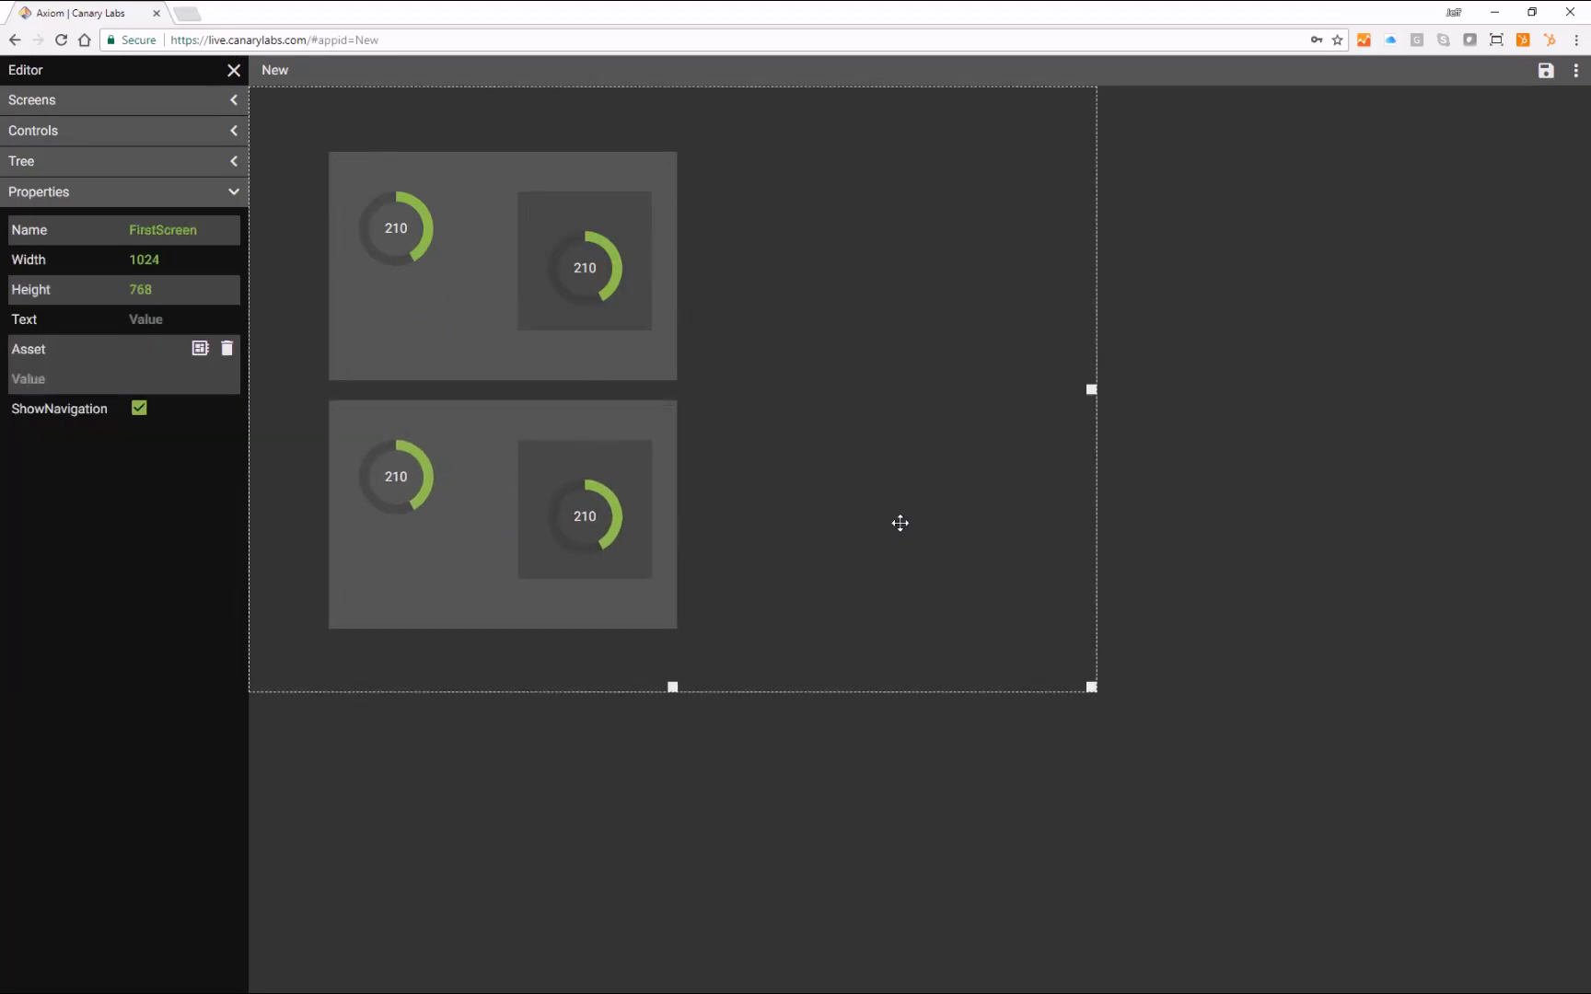